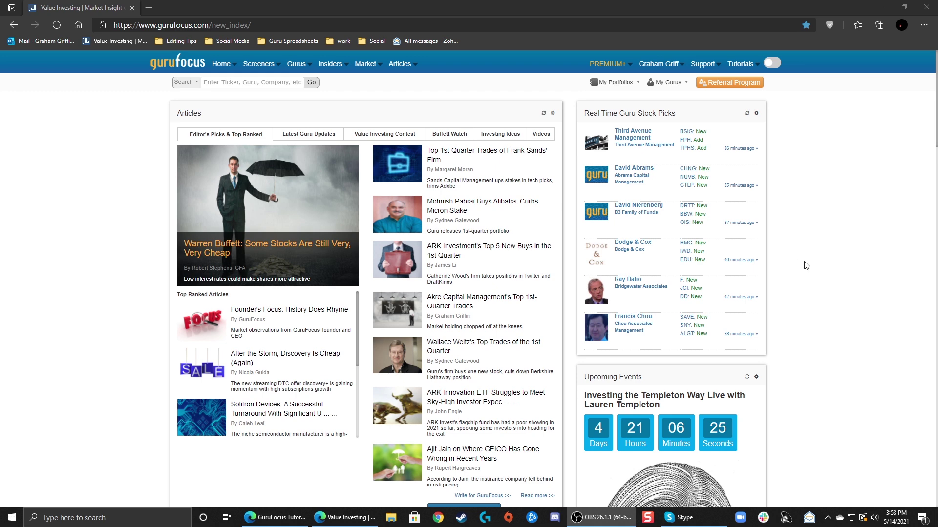
Look over the home page blocks and review which blocks can be displayed in the Homepage Settings
scroll(799, 263, "down", 15)
scroll(799, 268, "down", 1)
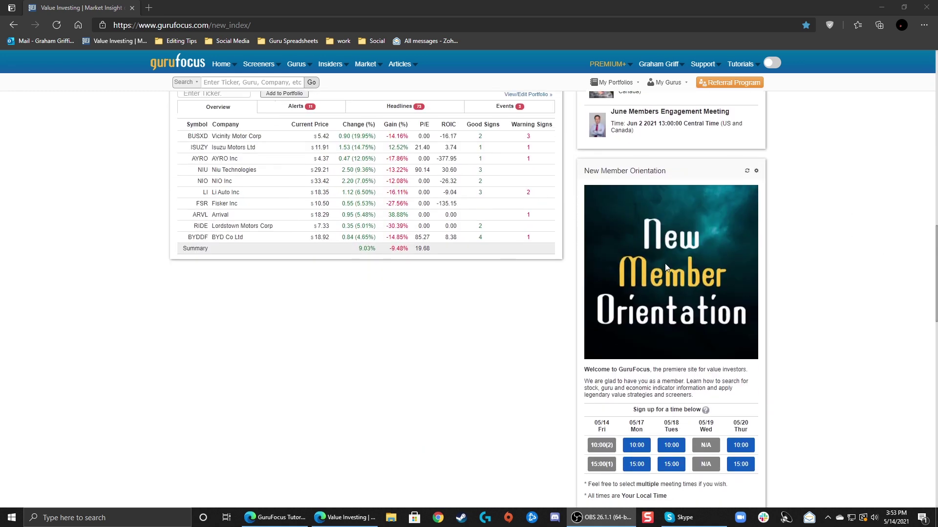
scroll(797, 274, "up", 12)
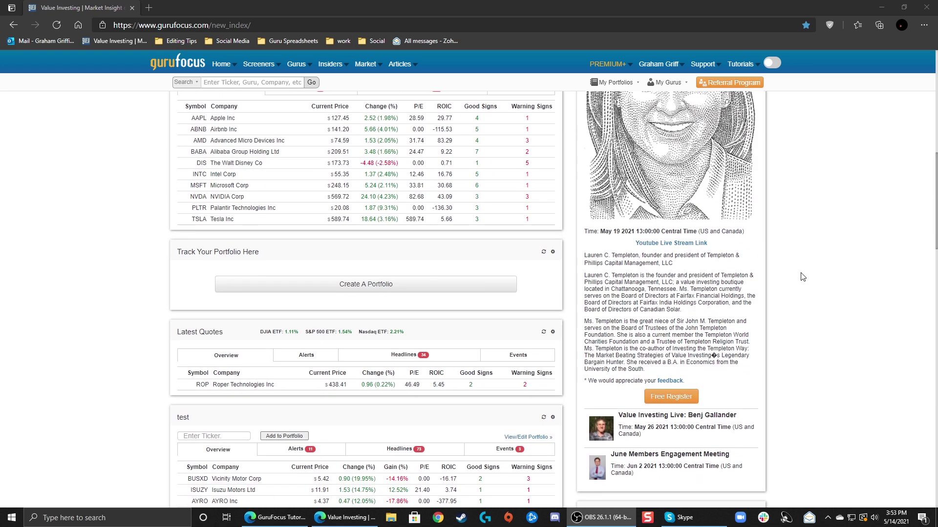
scroll(803, 277, "up", 2)
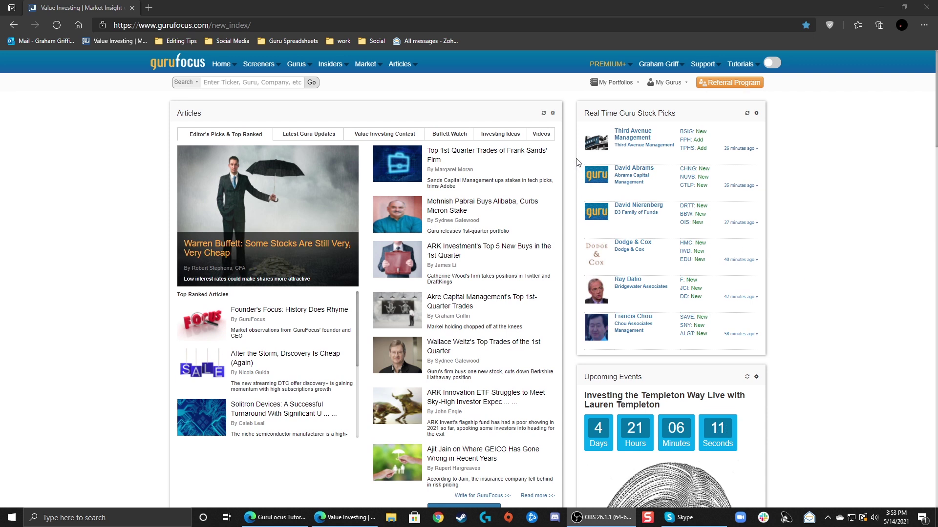
left_click(552, 116)
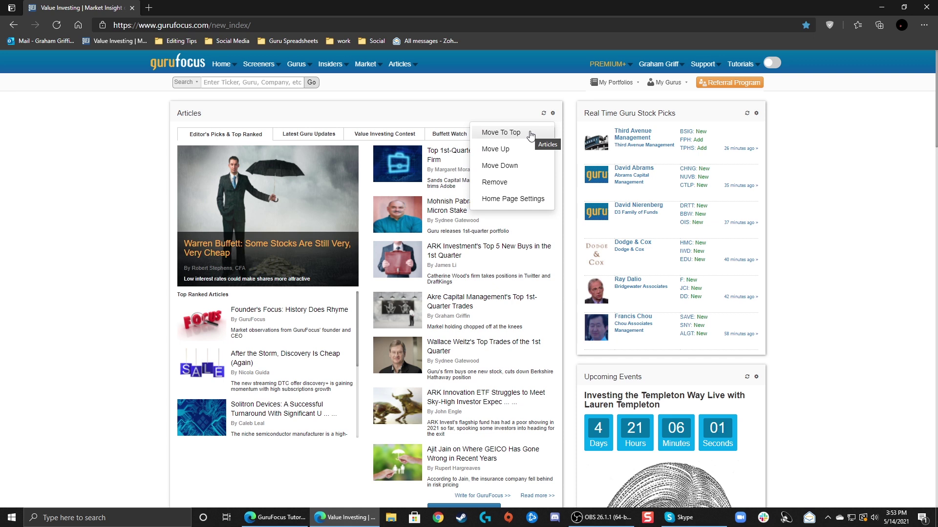
left_click(514, 201)
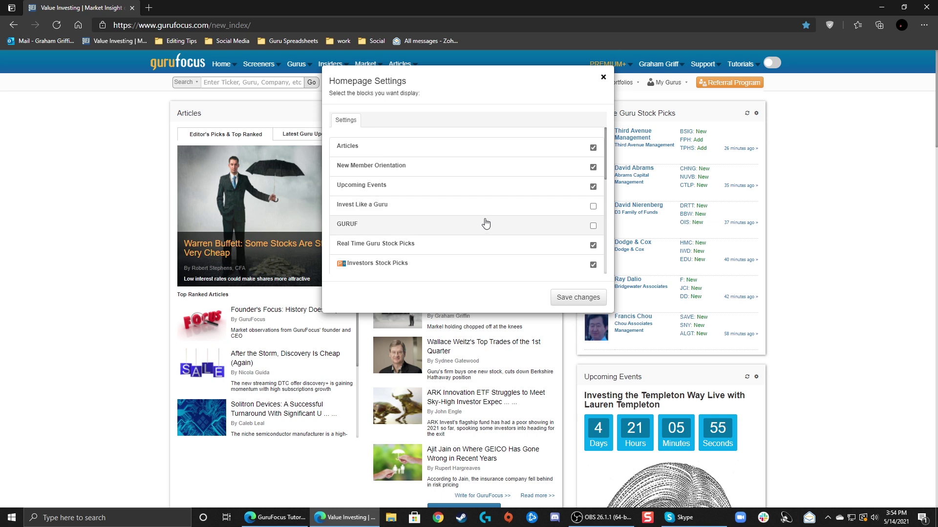
scroll(485, 223, "down", 4)
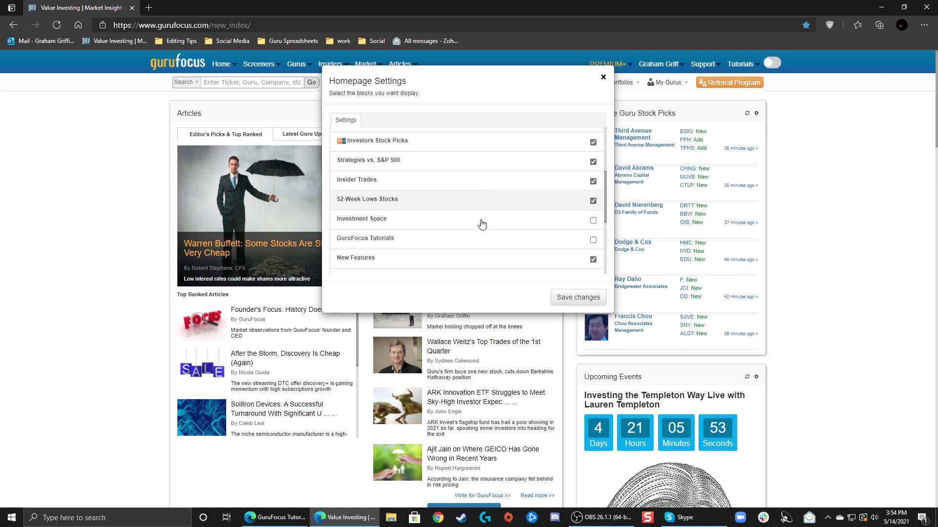
scroll(523, 244, "down", 1)
scroll(470, 227, "up", 3)
scroll(472, 229, "up", 3)
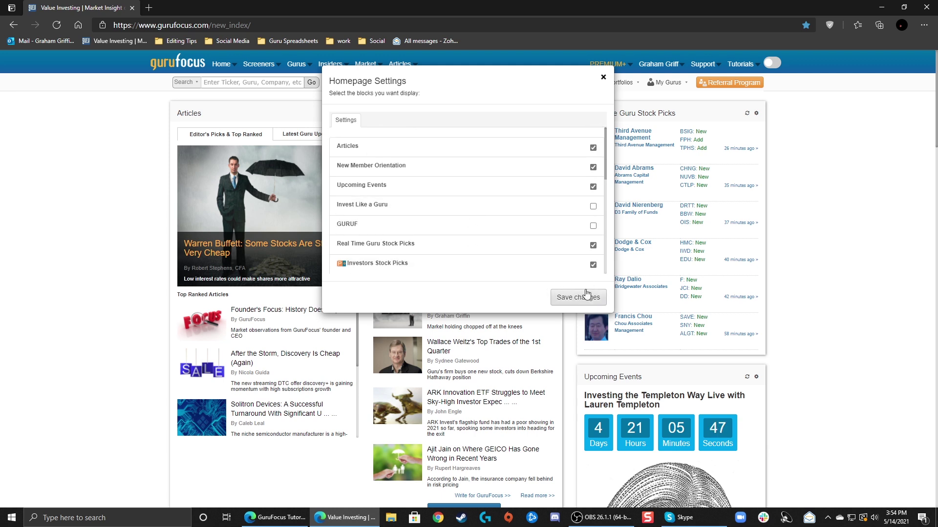
scroll(602, 82, "down", 1)
left_click(603, 61)
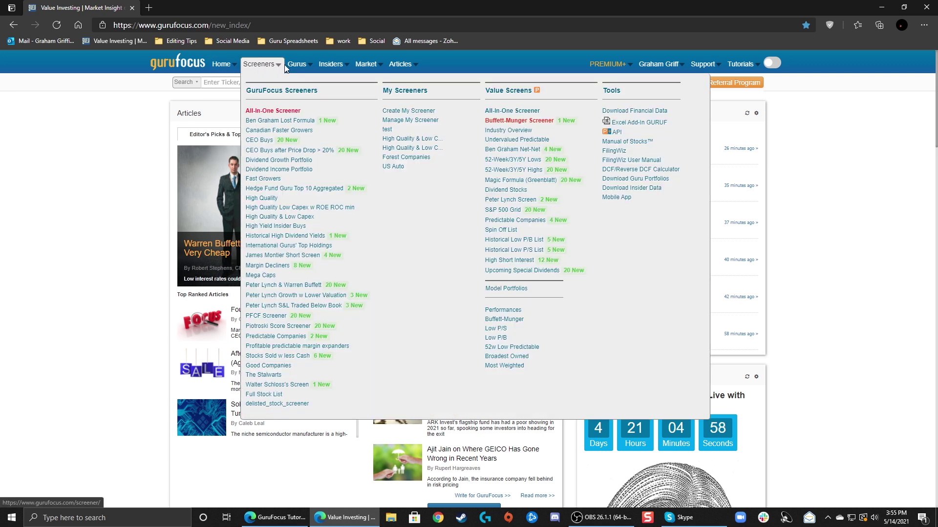
mouse_move(316, 67)
mouse_move(366, 67)
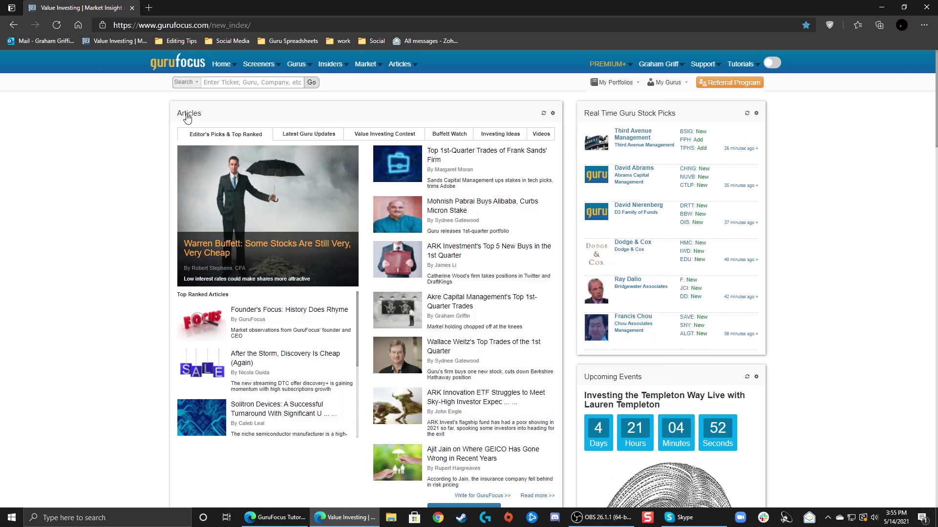
left_click(231, 84)
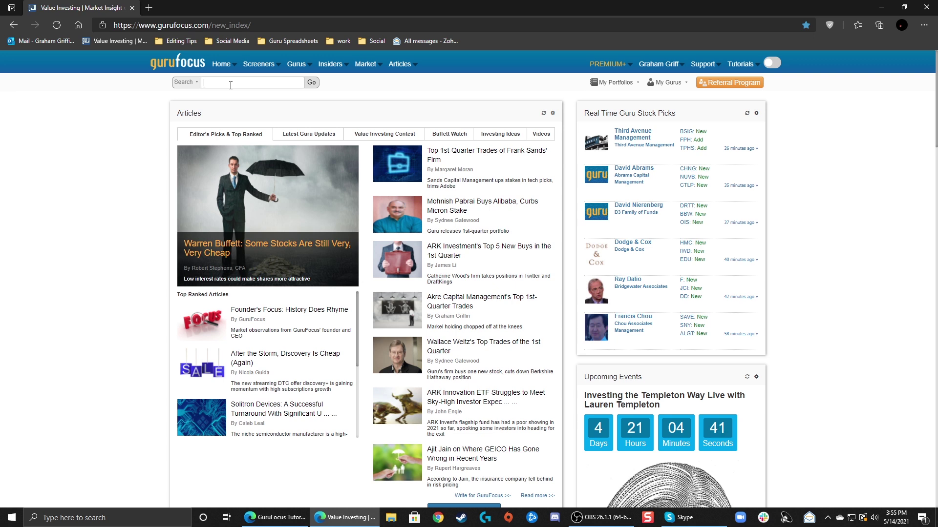
type("apple")
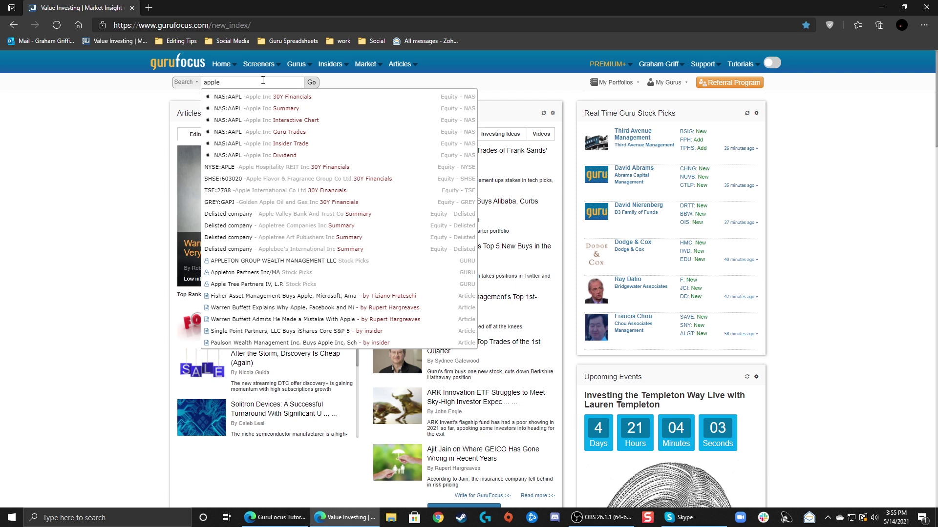
key("Return")
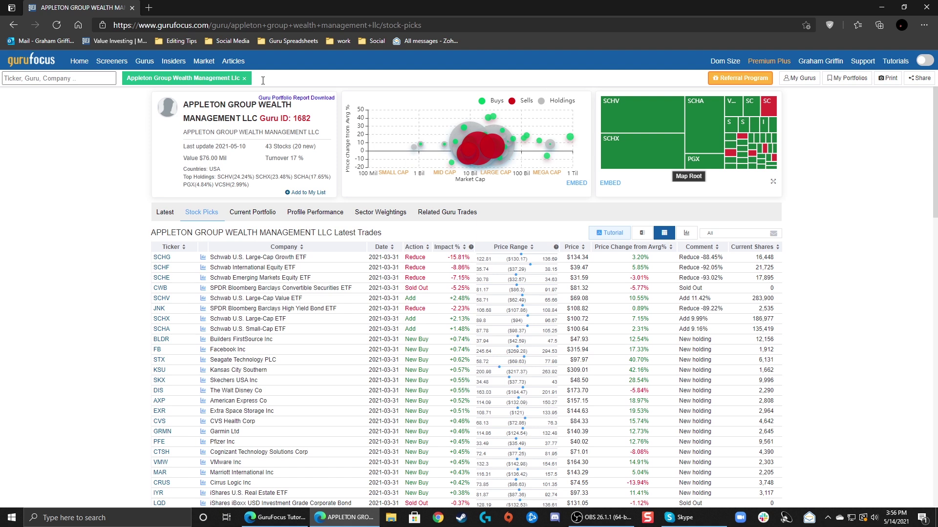
left_click(131, 43)
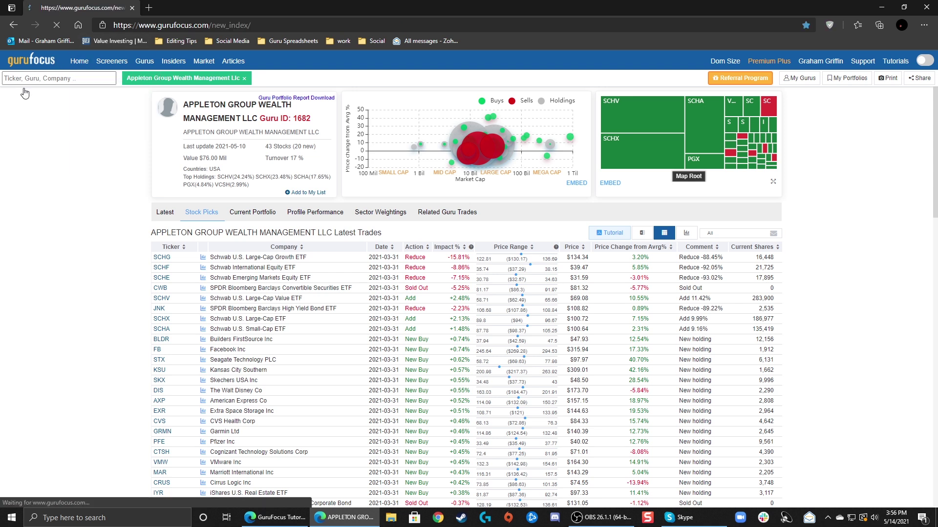
Search the site for "apple", replace the query with the ticker "aapl" and open the Apple Inc stock summary
left_click(247, 84)
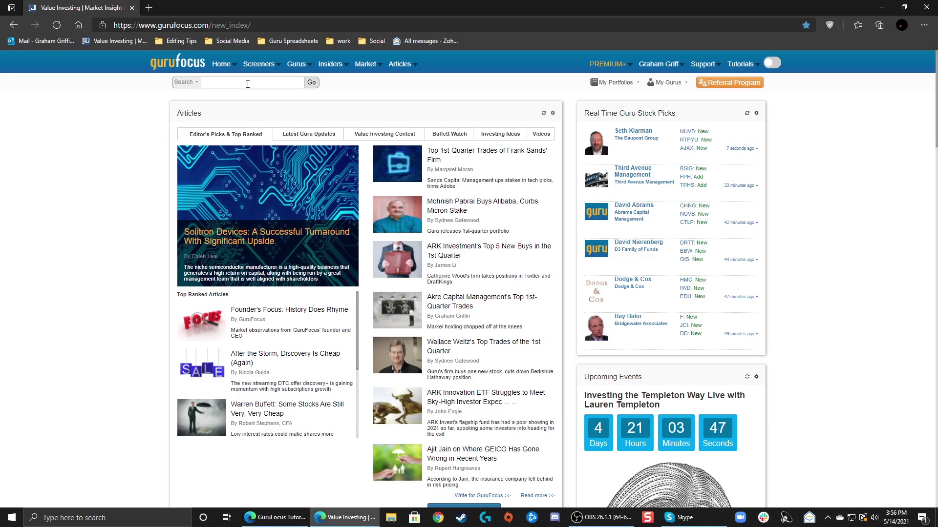
type("apple")
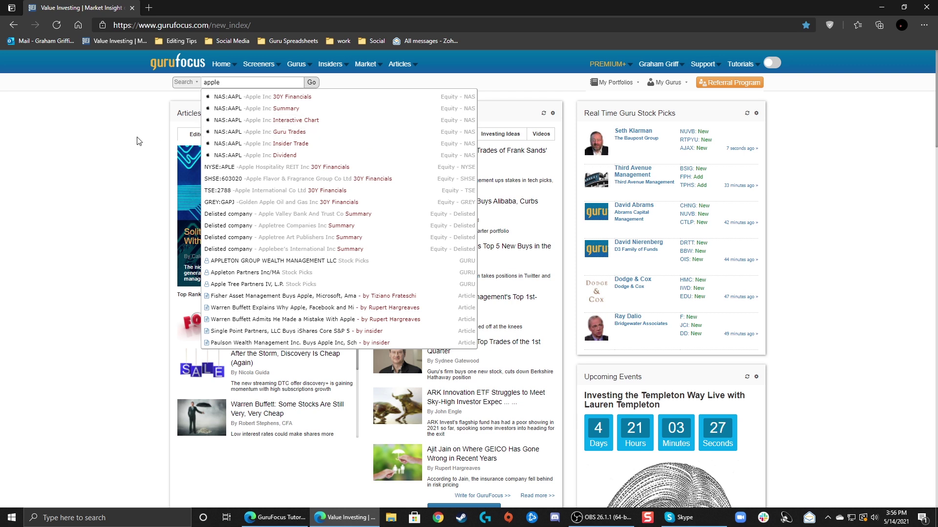
key("BackSpace")
key("BackSpace")
key("BackSpace")
key("BackSpace")
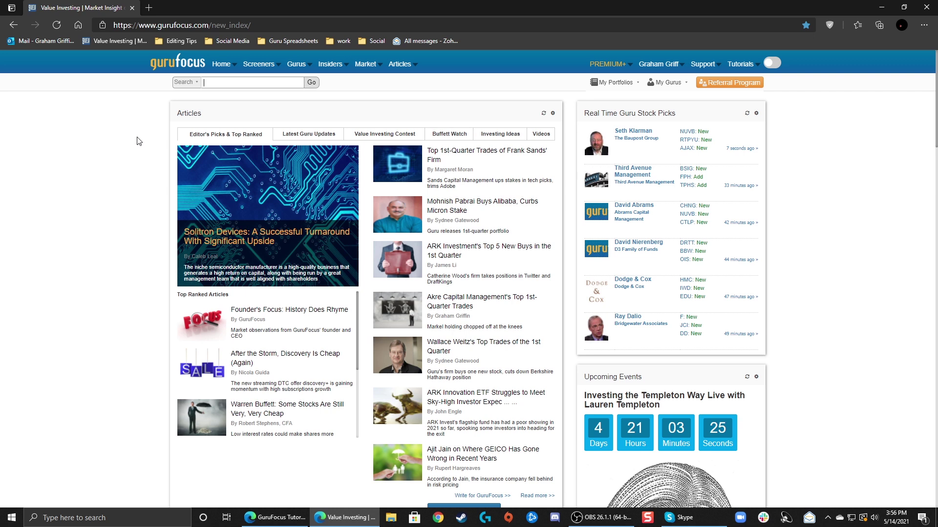
type("aapl")
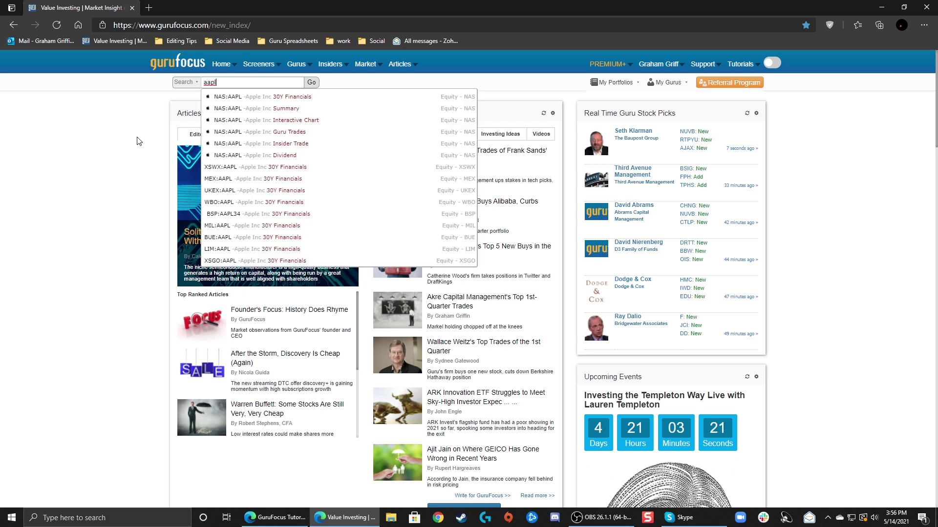
key("Return")
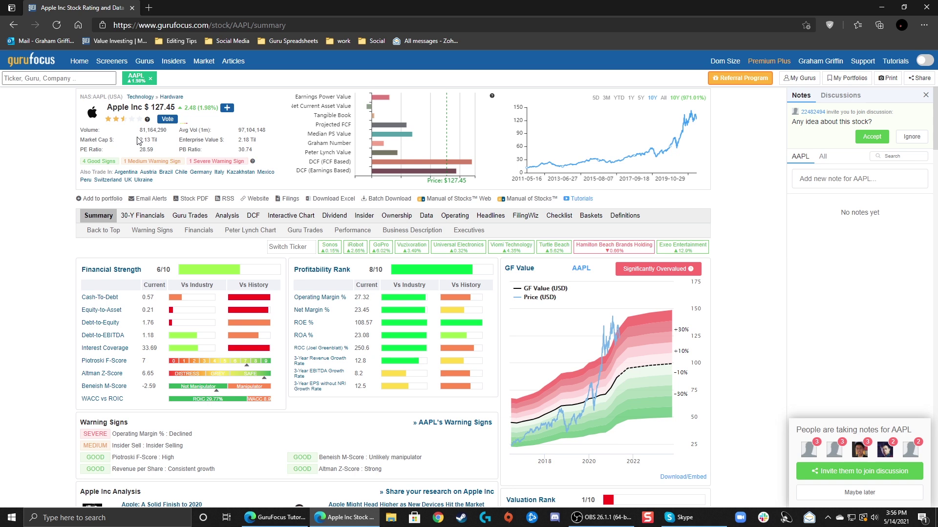
Return to the GuruFocus home page and look up "buffett" in the site search suggestions
left_click(79, 60)
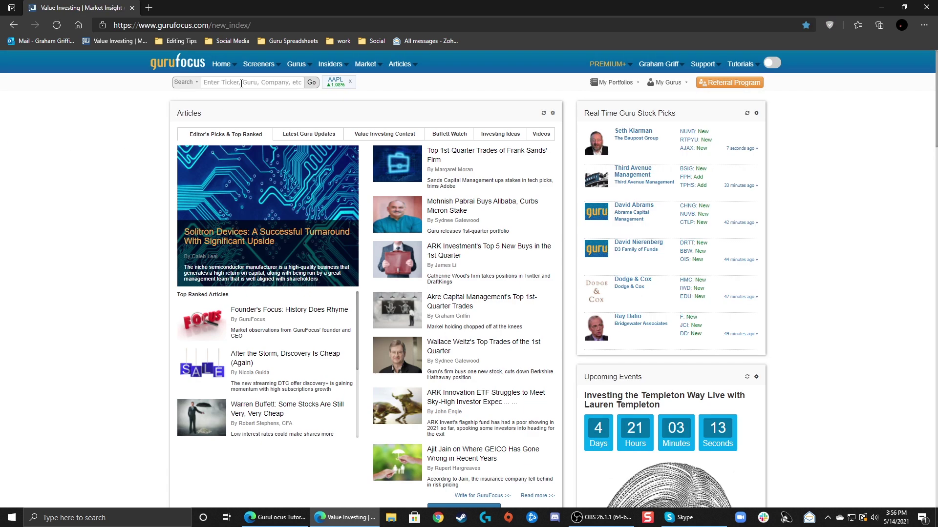
left_click(242, 83)
type("buffett")
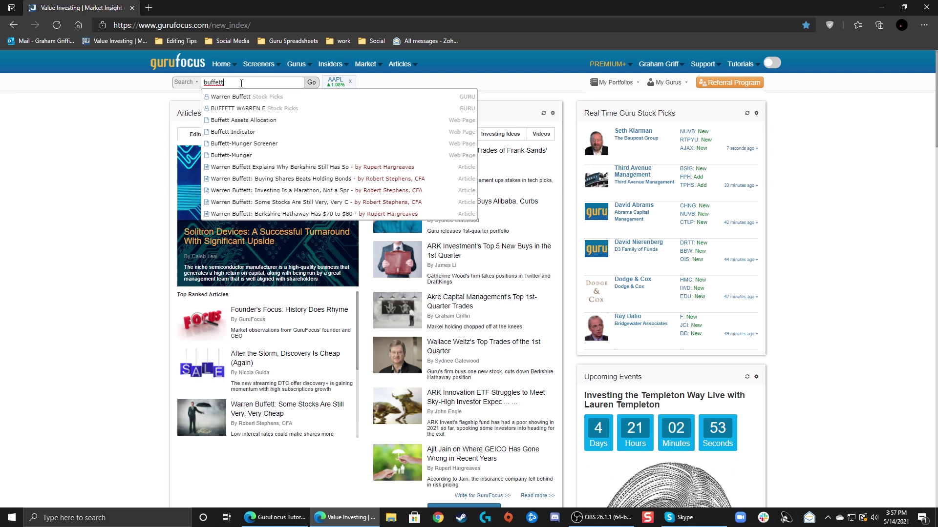
Replace the search query with "oil prices" to look up economic data and articles
key("BackSpace")
key("BackSpace")
key("BackSpace")
key("BackSpace")
key("BackSpace")
key("BackSpace")
key("BackSpace")
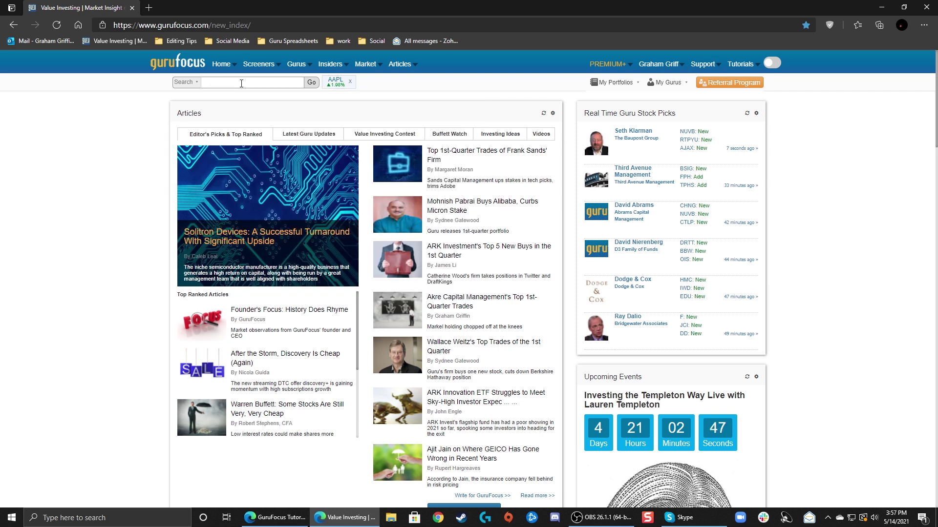
type("oil prices")
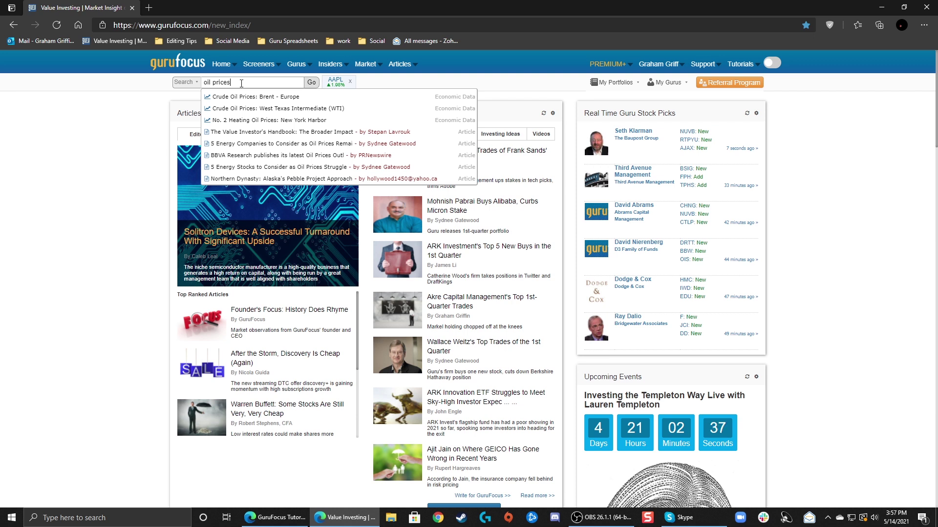
Replace the search query with "buffett indicator"
key("ctrl+a")
key("BackSpace")
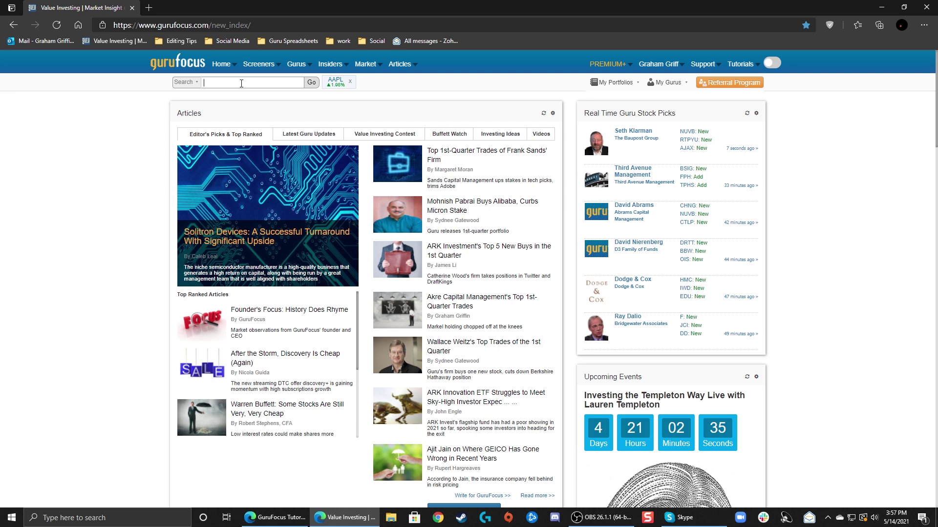
type("buffett indicator")
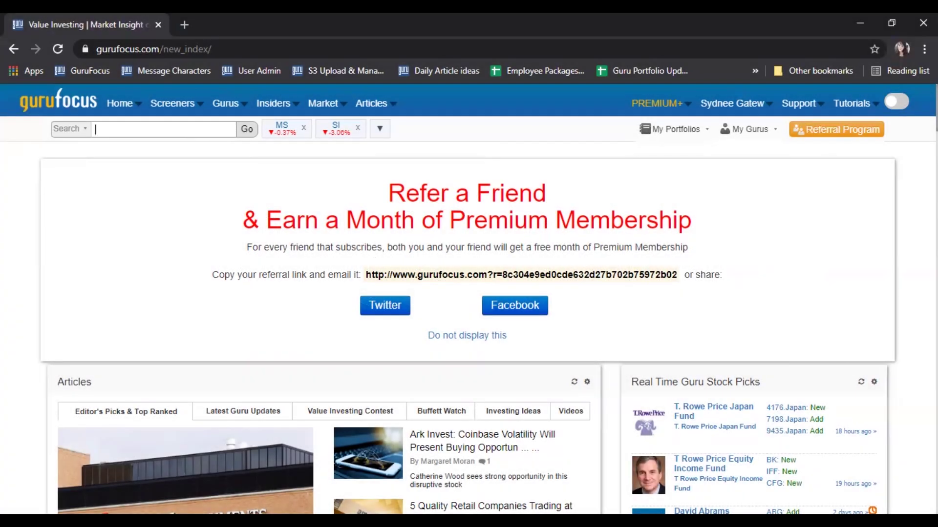
Search for "Apple" and open the Summary page of NAS:AAPL from the suggestions
type("Apple")
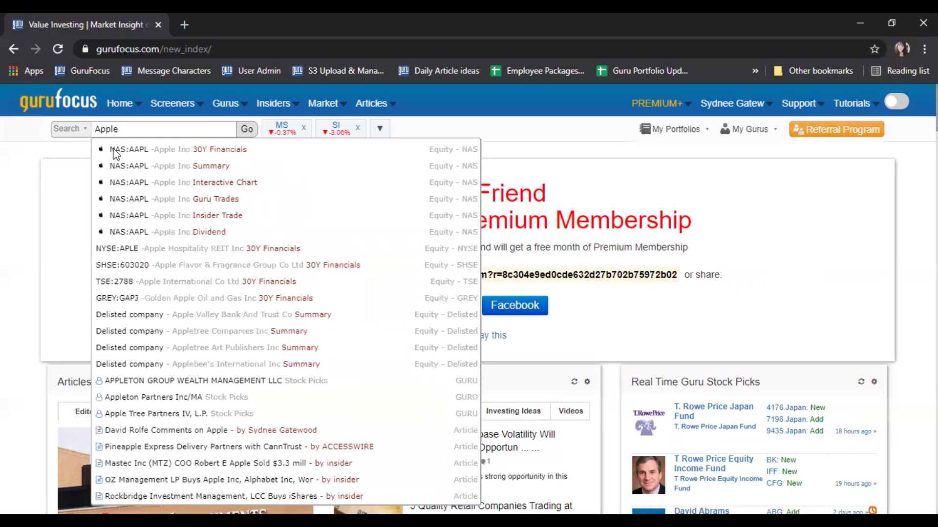
left_click(132, 166)
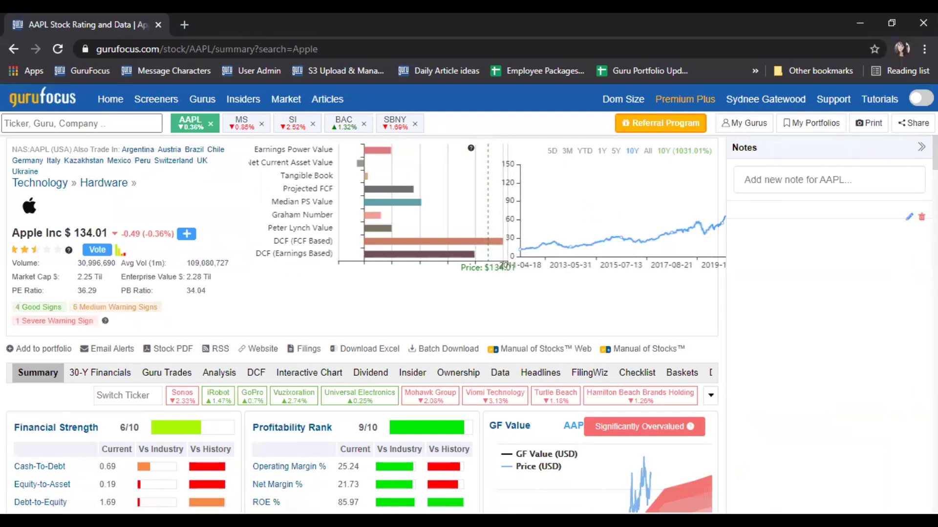
Examine Apple's summary page: Financial Strength, Profitability Rank, Warning Signs, the GF Value chart, Financials charts and Valuation Rank ratios
scroll(681, 215, "down", 2)
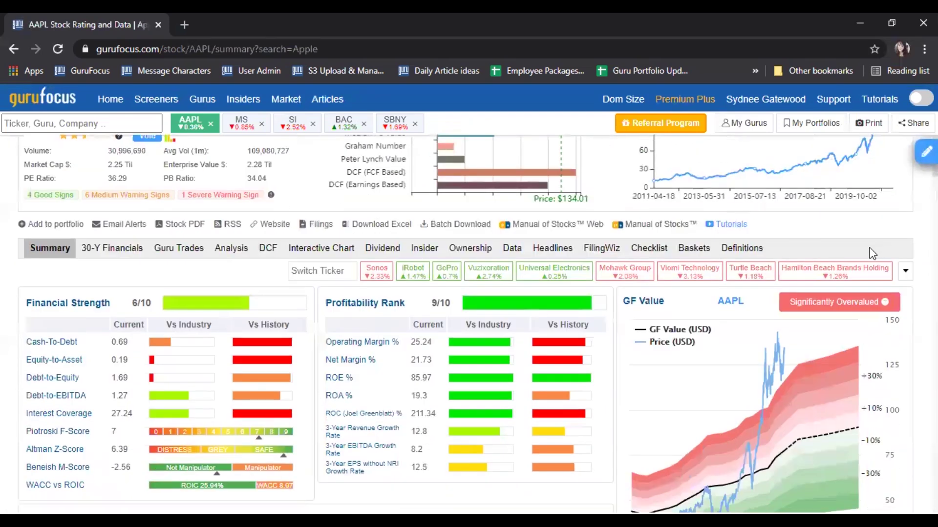
scroll(707, 271, "down", 3)
scroll(185, 220, "up", 3)
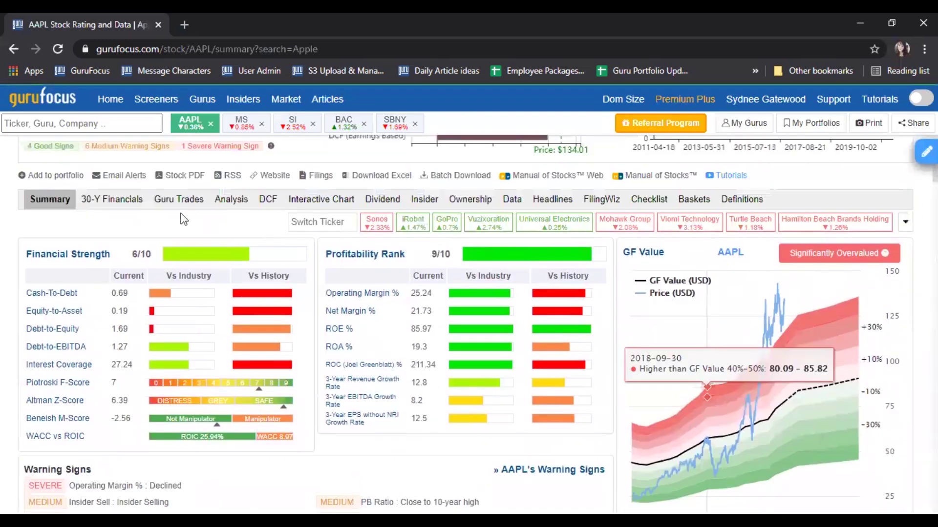
scroll(180, 333, "down", 4)
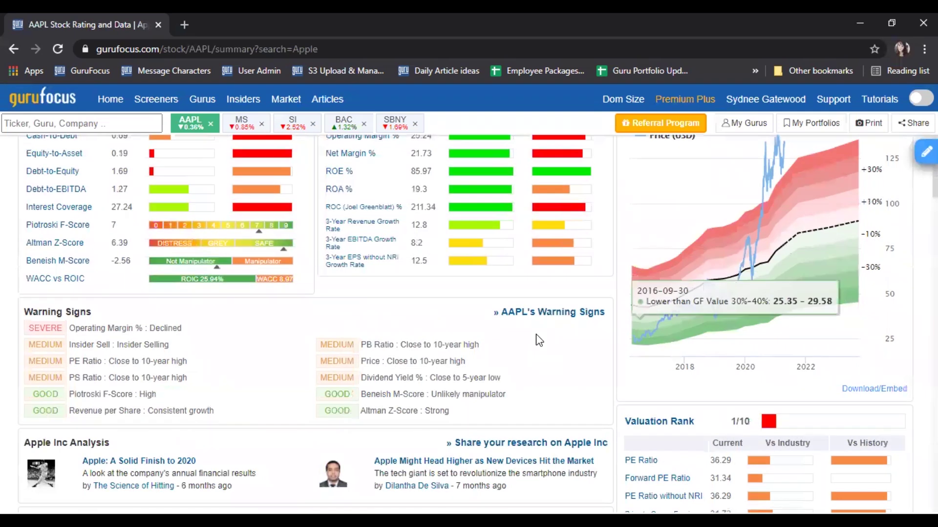
scroll(537, 335, "up", 4)
scroll(222, 335, "up", 2)
scroll(210, 339, "down", 1)
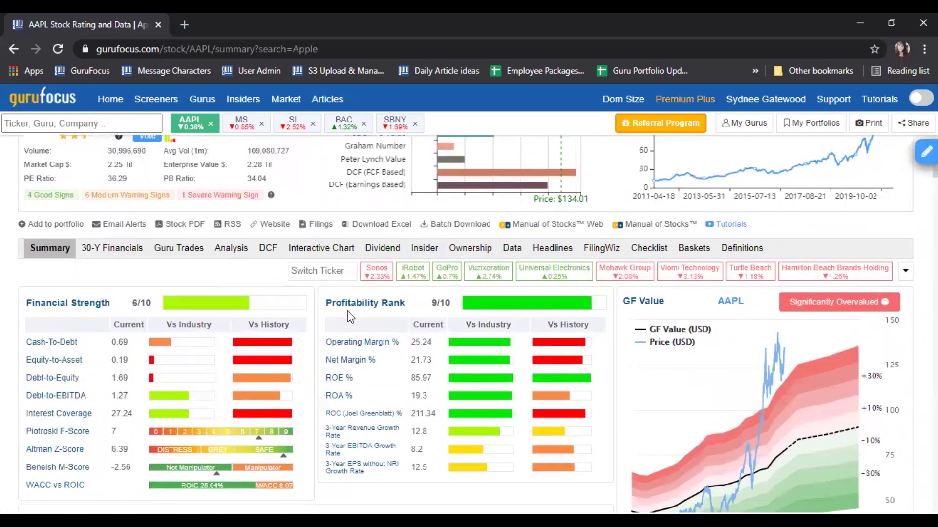
scroll(739, 304, "down", 8)
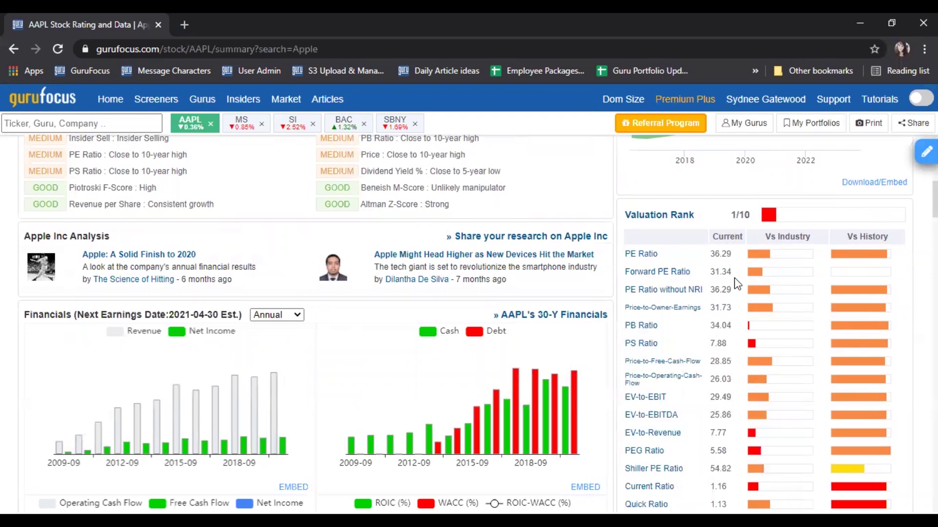
scroll(650, 281, "up", 6)
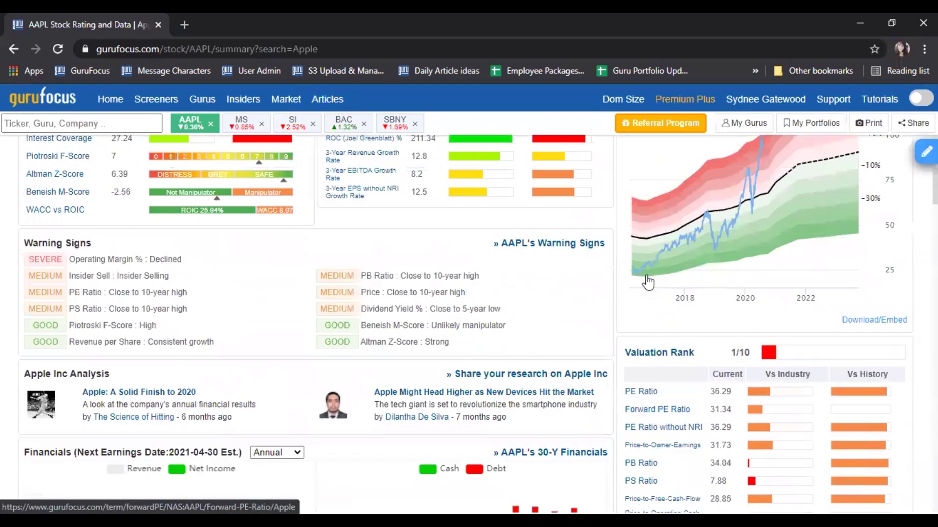
scroll(649, 282, "up", 1)
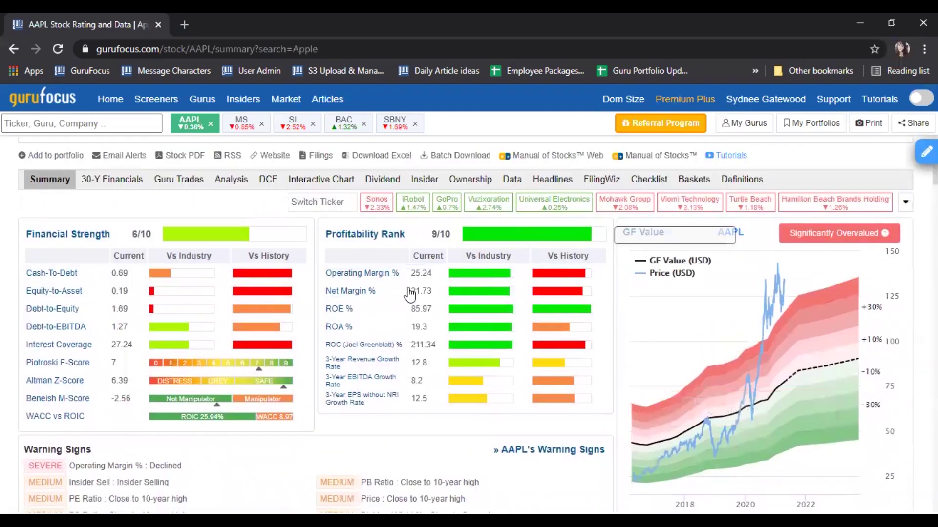
scroll(764, 376, "down", 4)
scroll(764, 376, "down", 4)
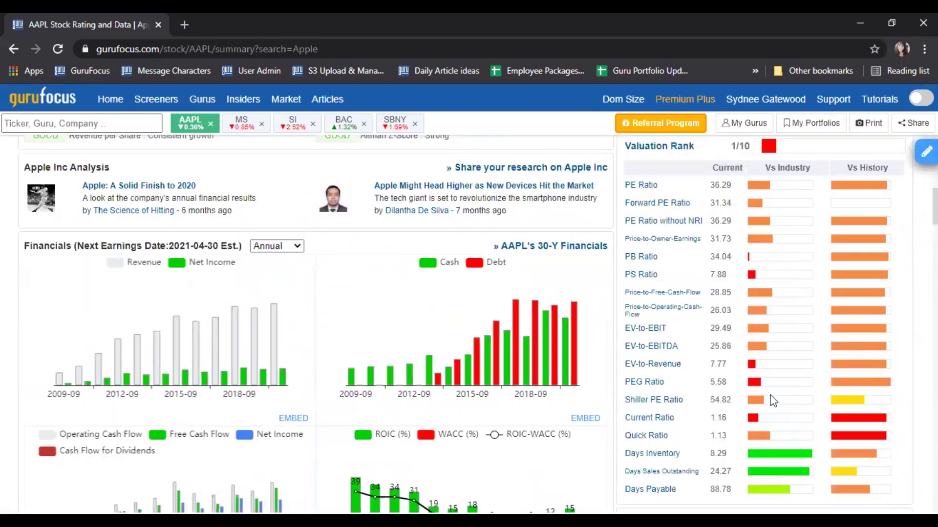
scroll(742, 316, "up", 3)
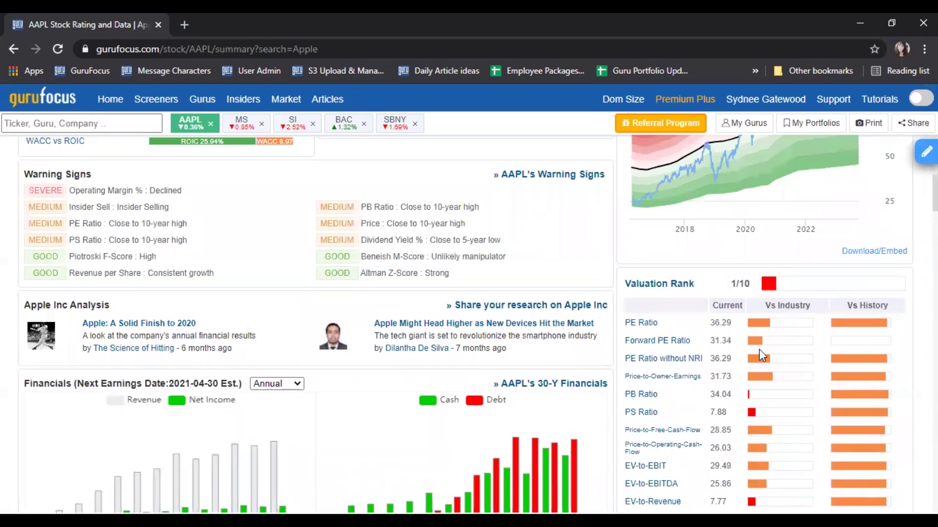
Examine Apple's GF Value chart alongside the Financial Strength, Profitability Rank and Warning Signs sections
scroll(613, 365, "up", 7)
scroll(690, 327, "down", 9)
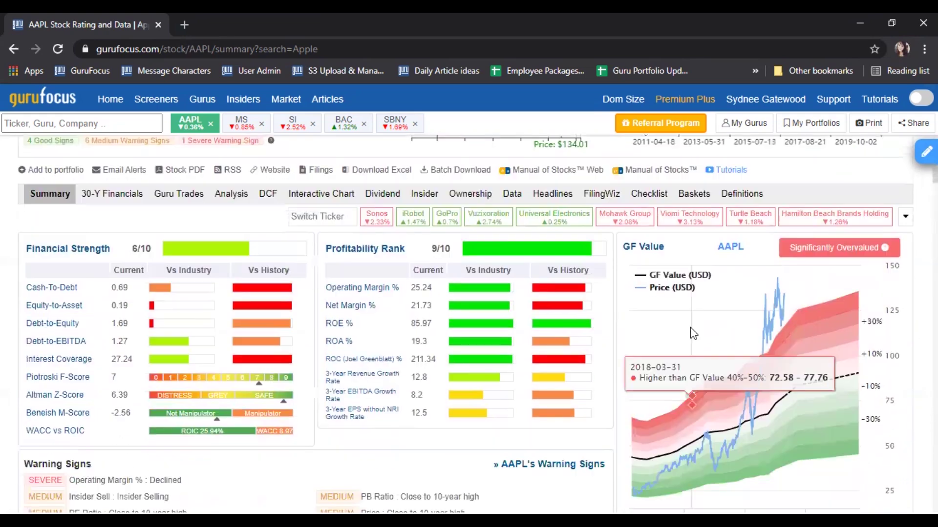
scroll(690, 328, "up", 9)
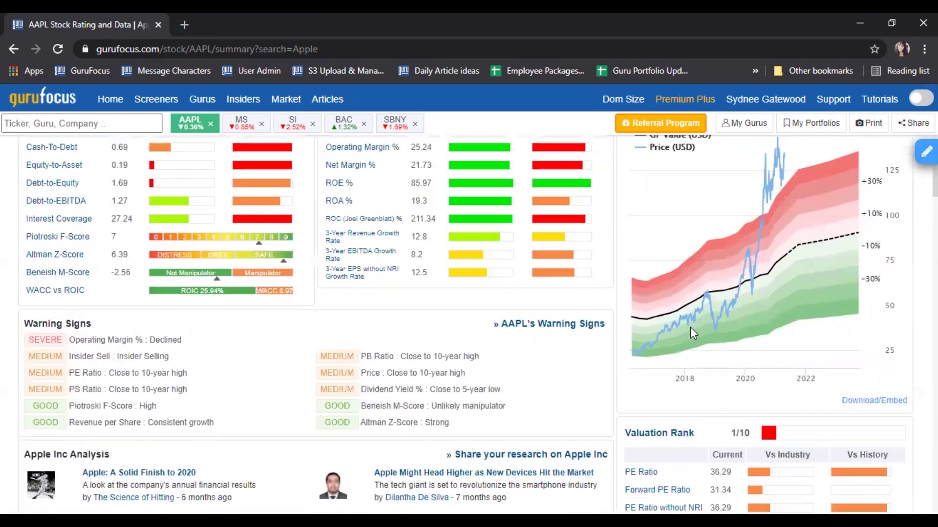
scroll(690, 327, "down", 3)
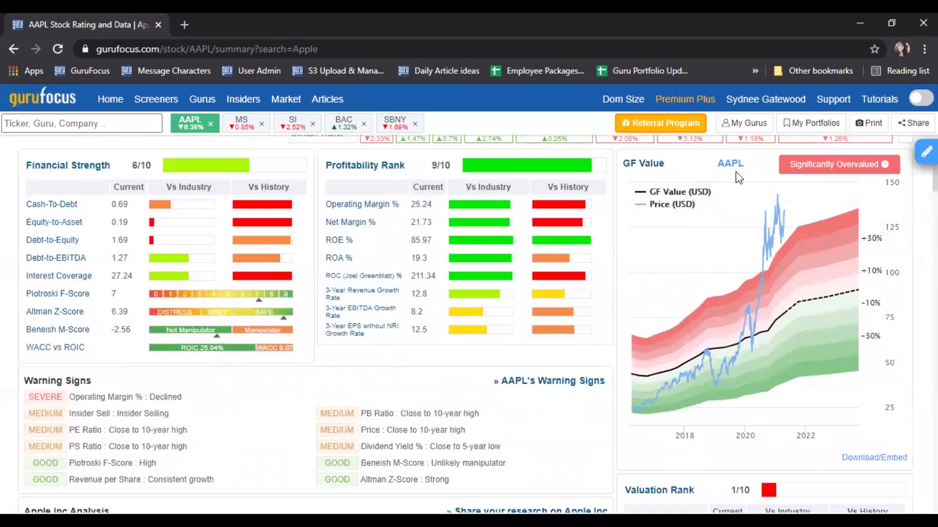
scroll(798, 321, "down", 2)
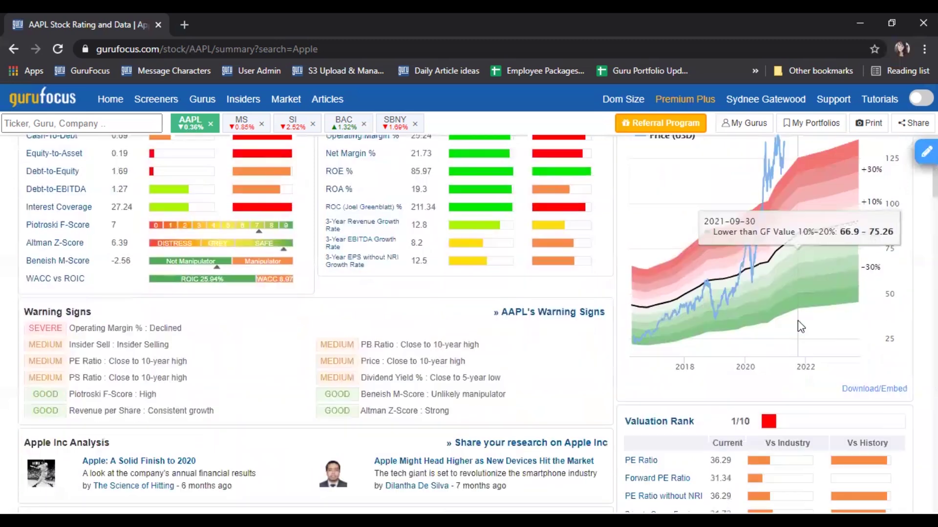
scroll(663, 306, "down", 2)
Examine Apple's Peter Lynch Chart, comparing the price with the earnings line and the median P/E line
scroll(664, 313, "down", 10)
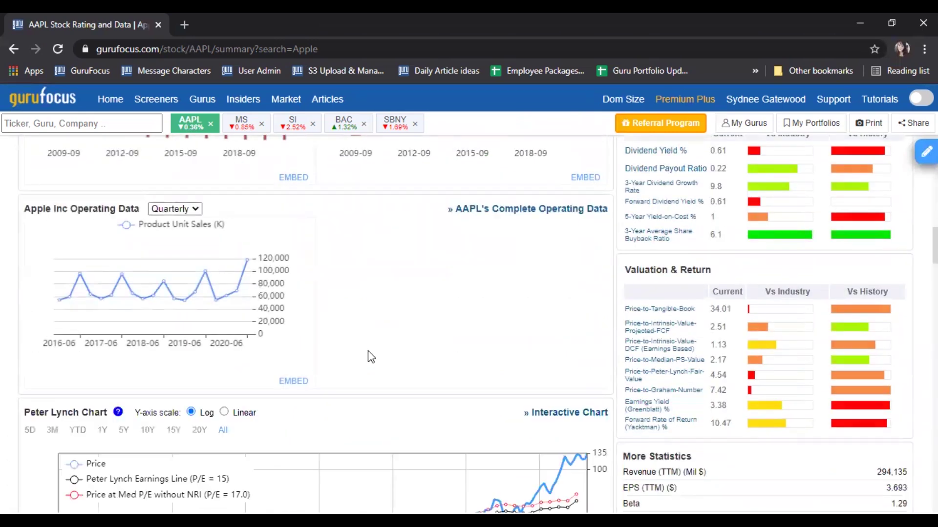
scroll(368, 351, "down", 6)
scroll(446, 358, "up", 1)
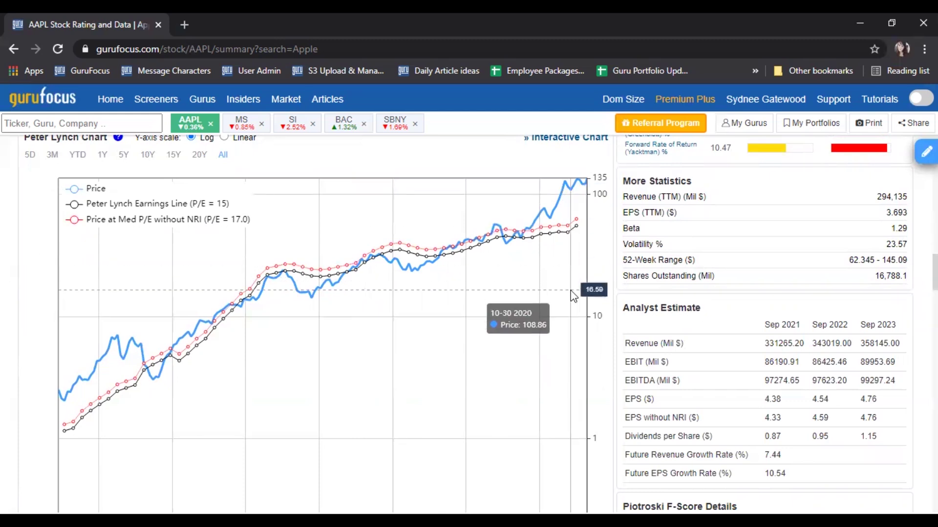
scroll(575, 313, "up", 2)
scroll(579, 347, "up", 2)
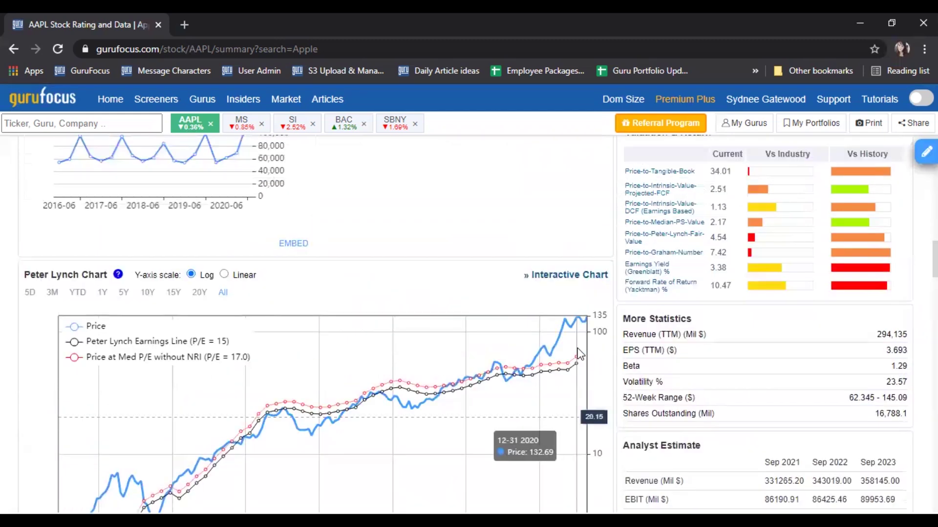
scroll(567, 420, "down", 5)
Review Apple's operating data and annual Financials charts for revenue, cash and debt, cash flow and ROIC versus WACC
scroll(568, 420, "up", 8)
scroll(567, 420, "up", 8)
scroll(567, 420, "down", 4)
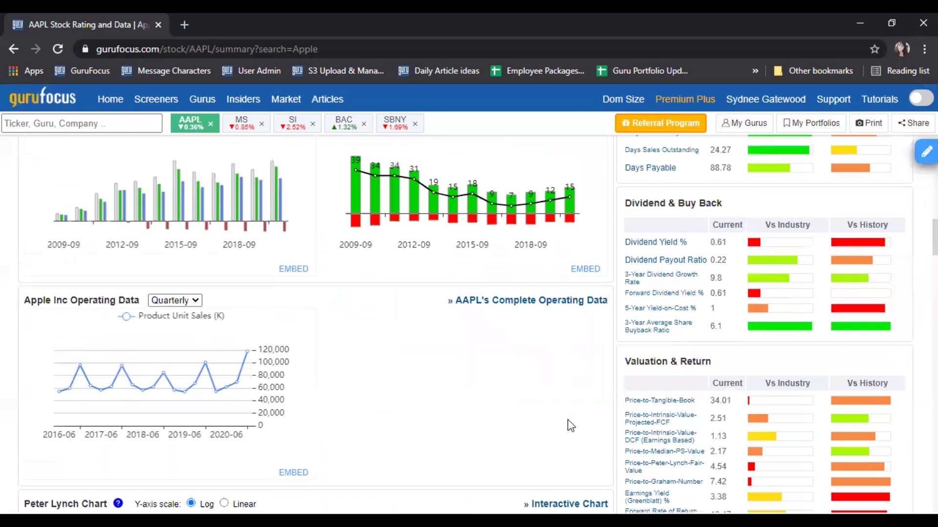
scroll(570, 425, "up", 5)
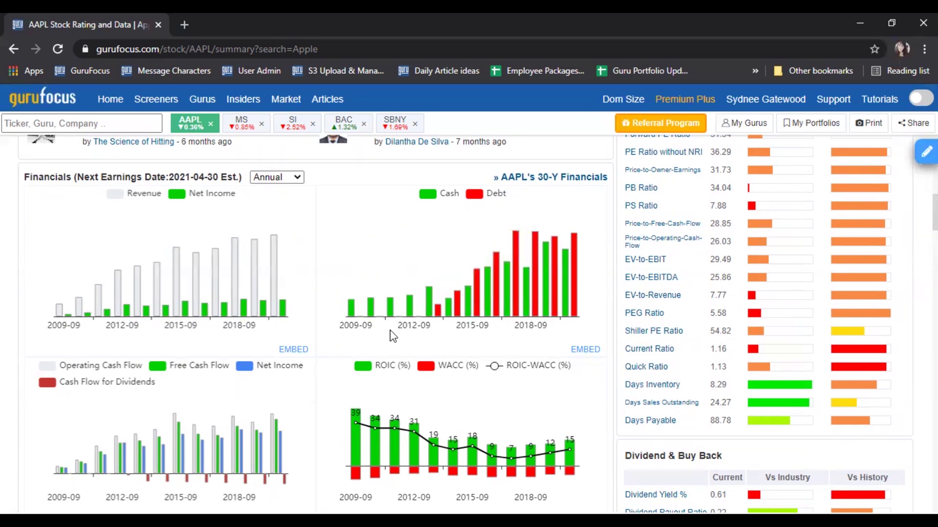
scroll(415, 317, "down", 1)
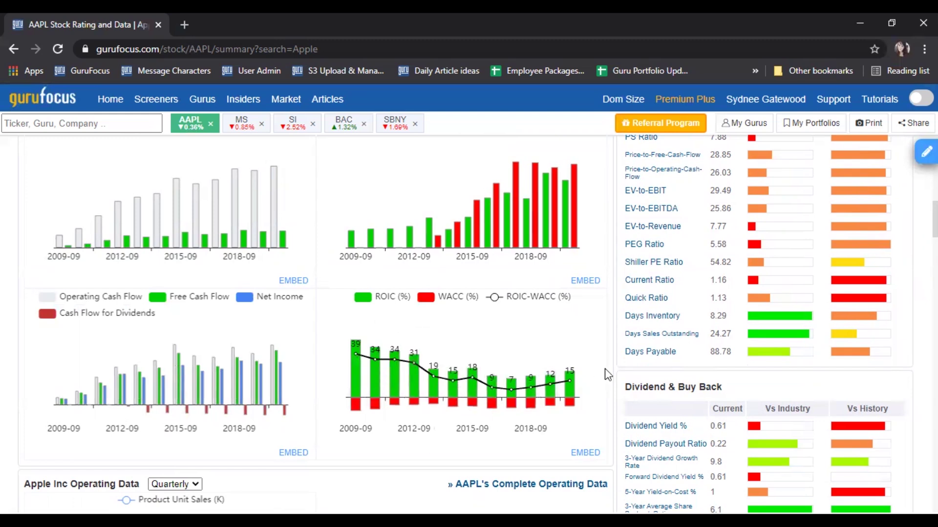
scroll(467, 342, "down", 7)
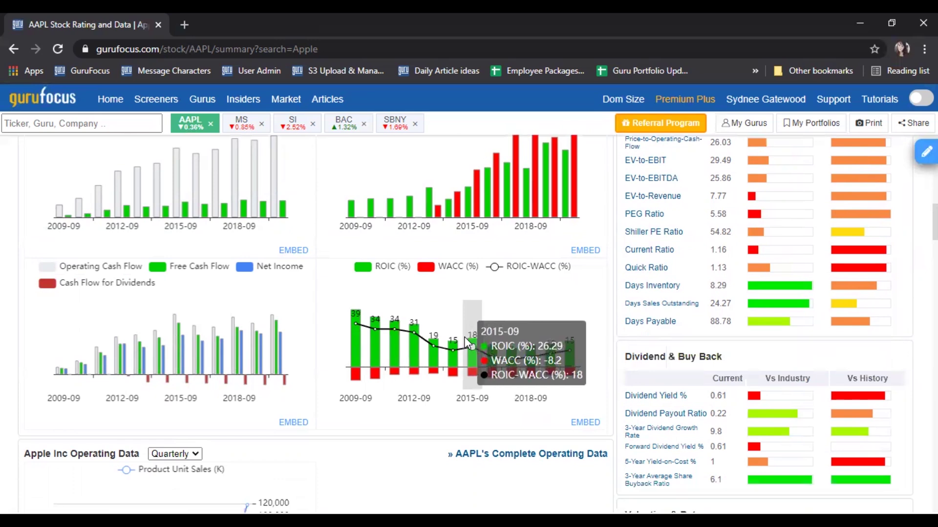
scroll(466, 342, "up", 7)
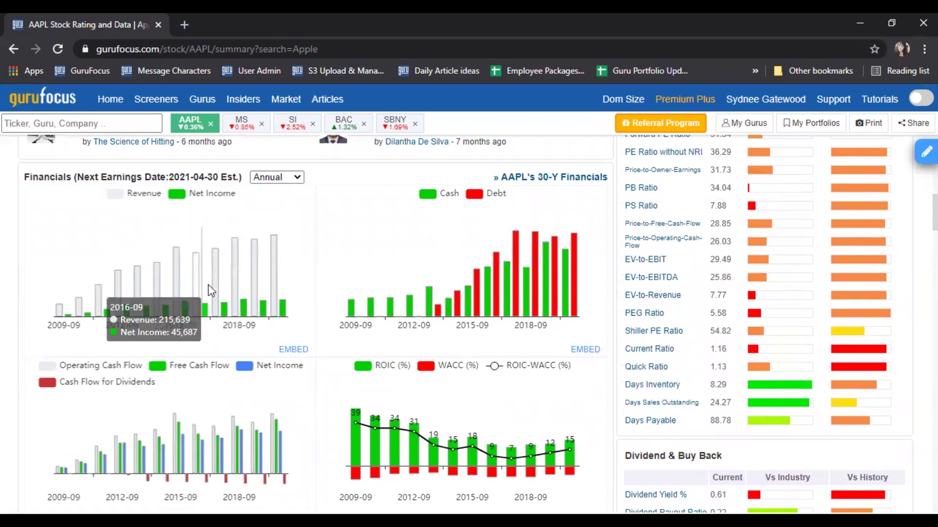
scroll(208, 284, "up", 7)
scroll(146, 252, "up", 5)
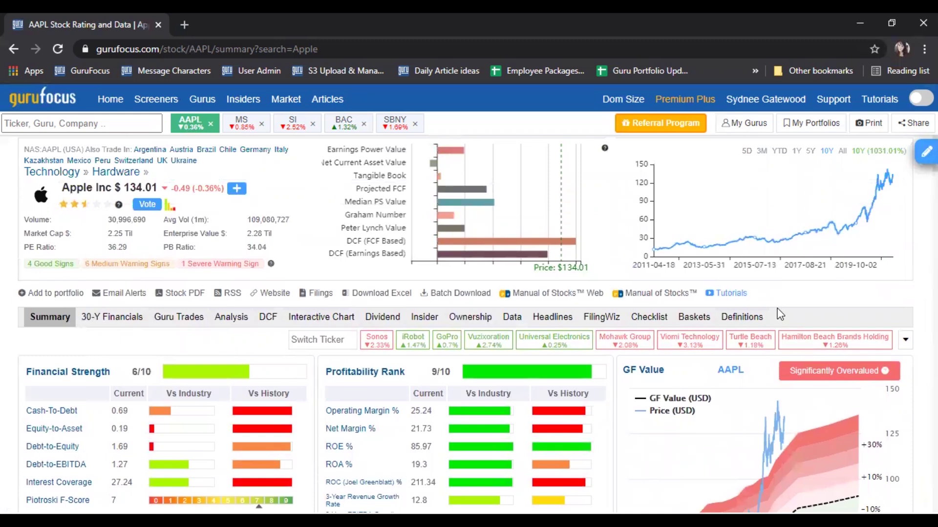
Open Apple's 30-Y Financials and view the quarterly and annual Revenue per Share charts, closing them again
left_click(121, 322)
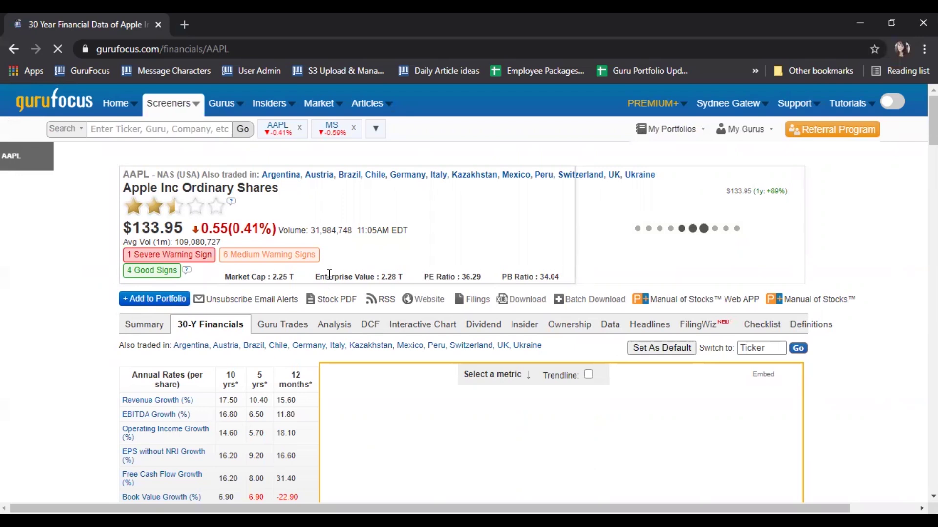
scroll(331, 276, "down", 9)
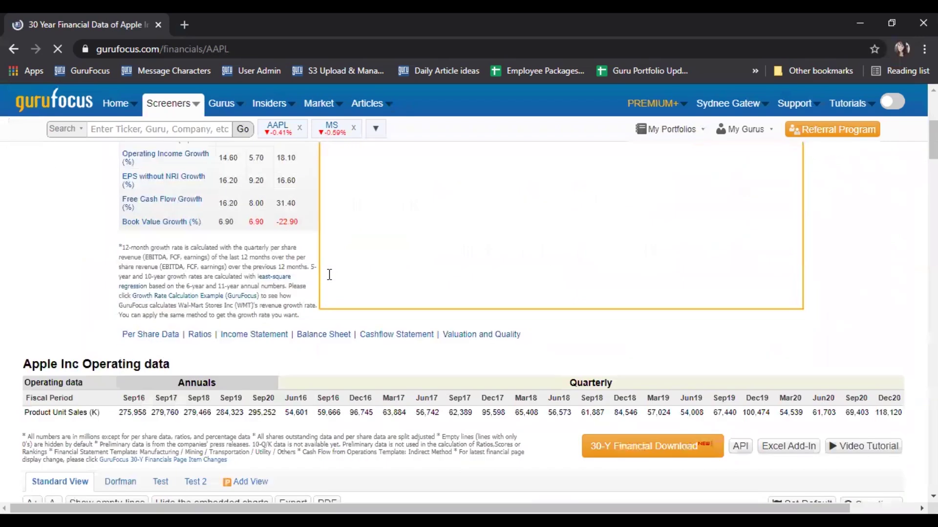
scroll(330, 278, "down", 2)
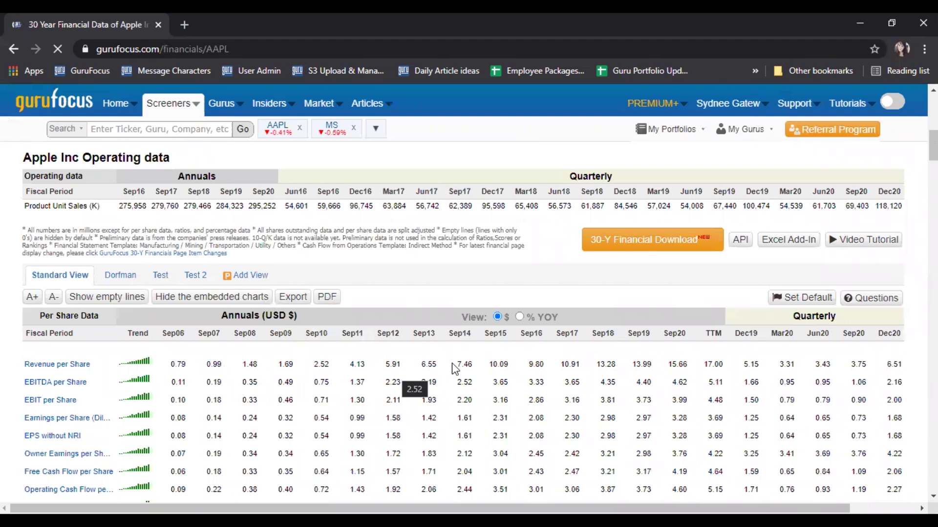
scroll(206, 295, "down", 4)
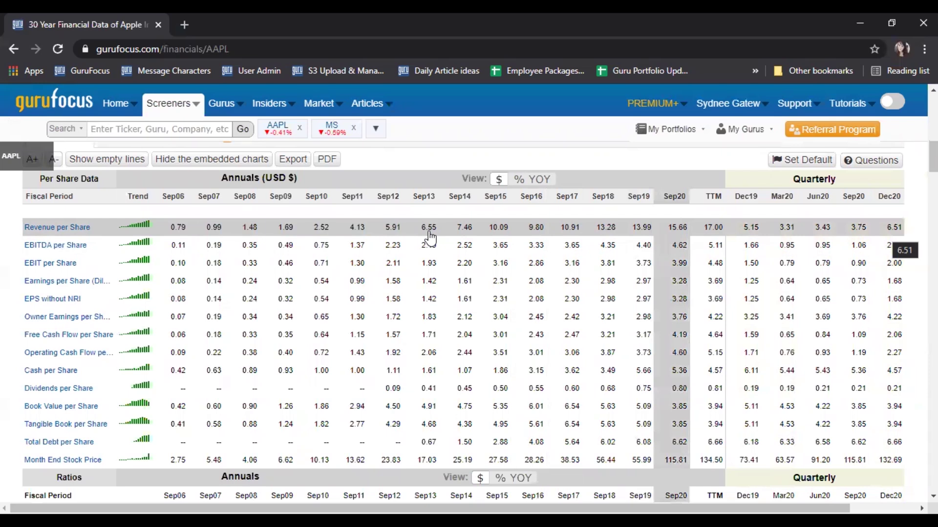
left_click(403, 229)
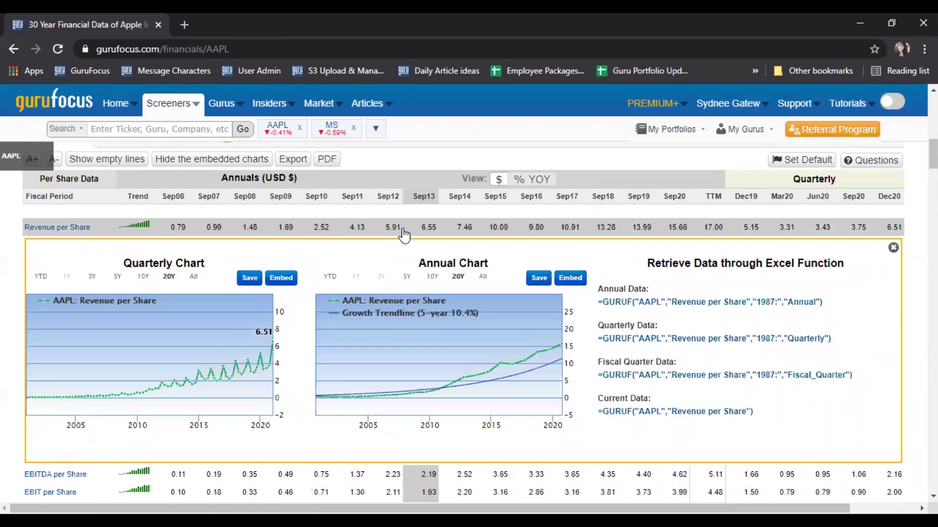
left_click(402, 230)
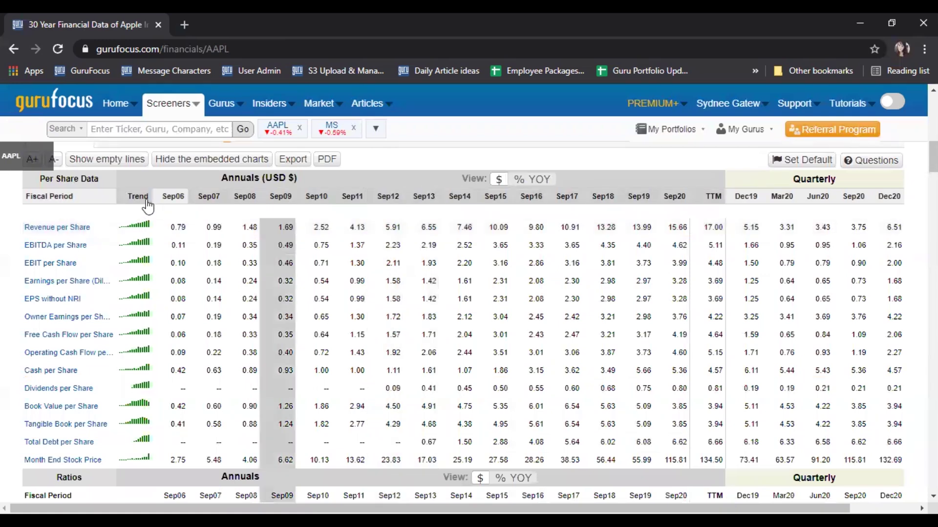
Look through Apple's per share data, ratios, income statement, balance sheet, cashflow statement and valuation and quality figures
scroll(125, 190, "down", 1)
scroll(122, 184, "down", 3)
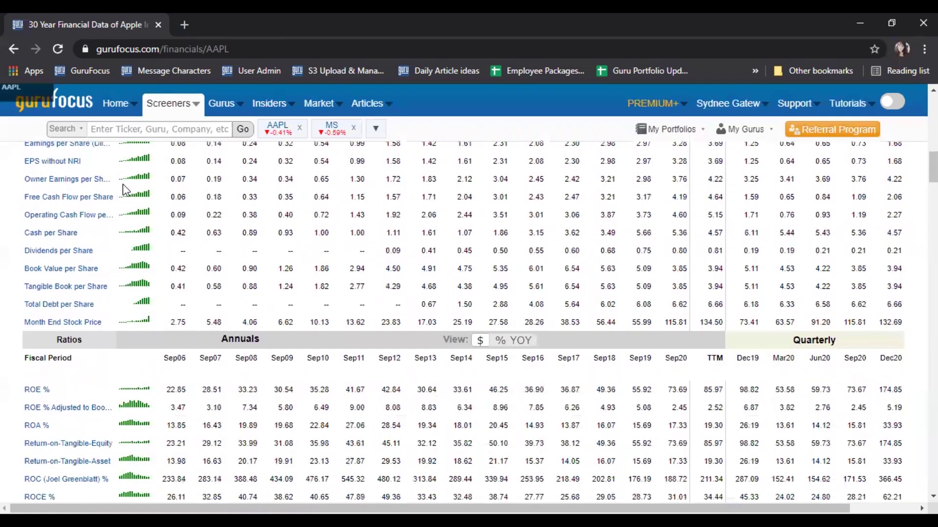
scroll(69, 275, "down", 15)
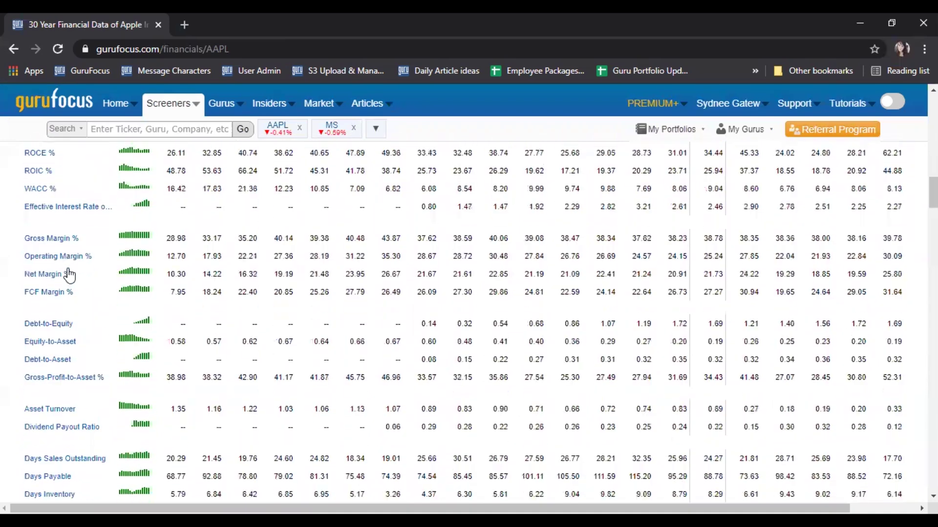
scroll(86, 346, "down", 11)
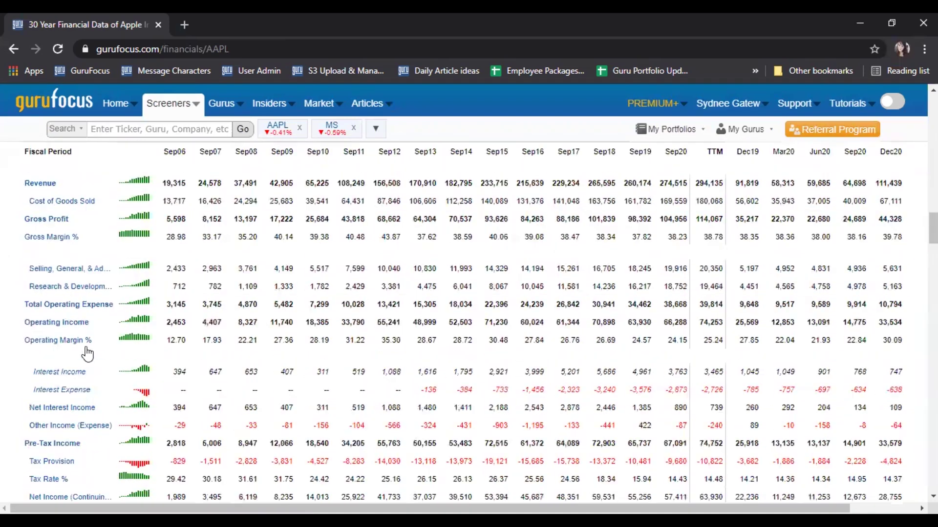
scroll(91, 285, "down", 15)
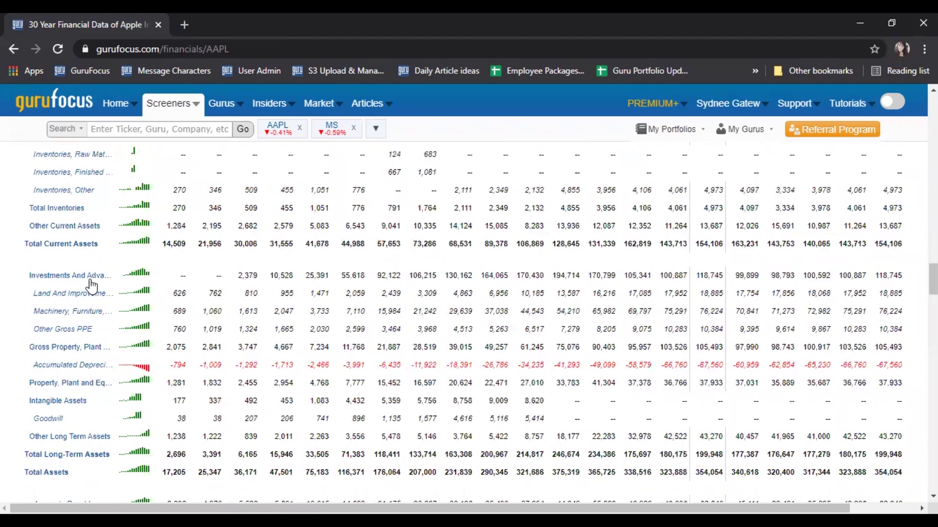
scroll(78, 325, "down", 15)
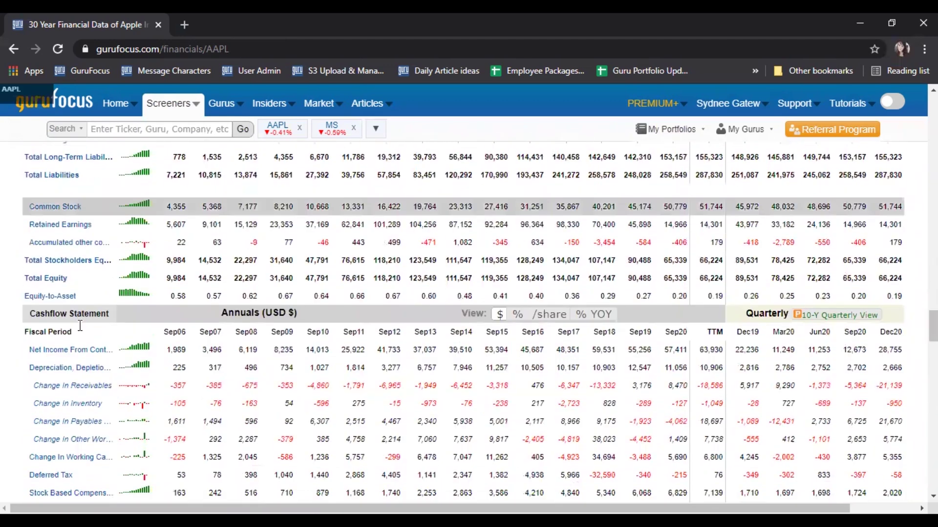
scroll(78, 325, "down", 14)
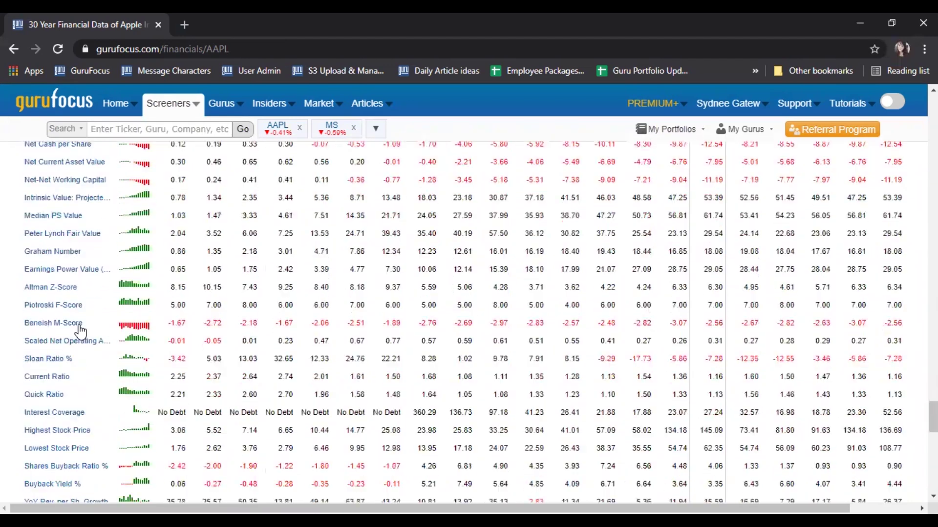
scroll(79, 329, "up", 10)
scroll(80, 332, "up", 15)
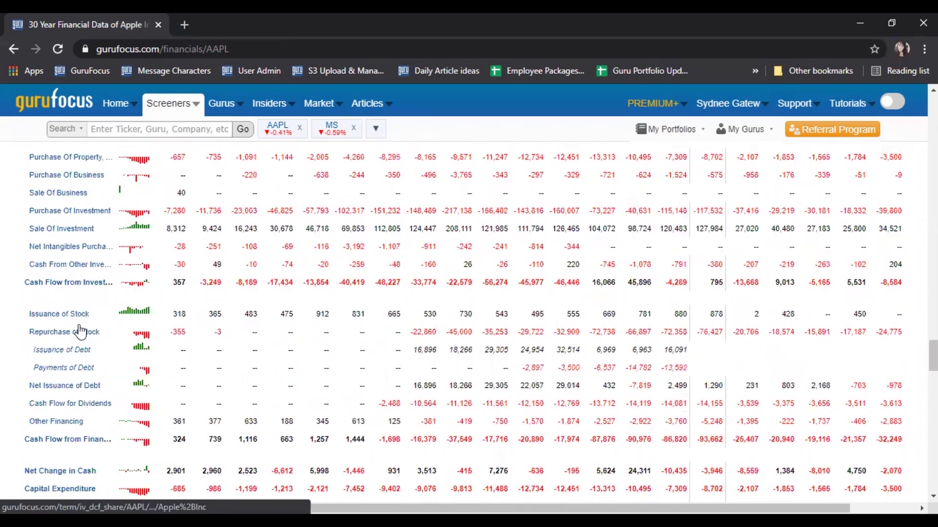
scroll(80, 332, "up", 15)
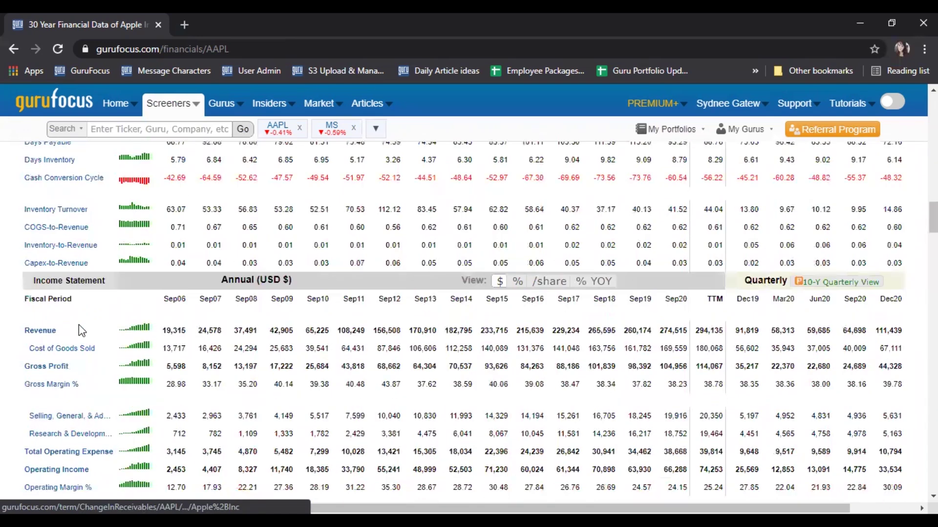
scroll(78, 324, "up", 4)
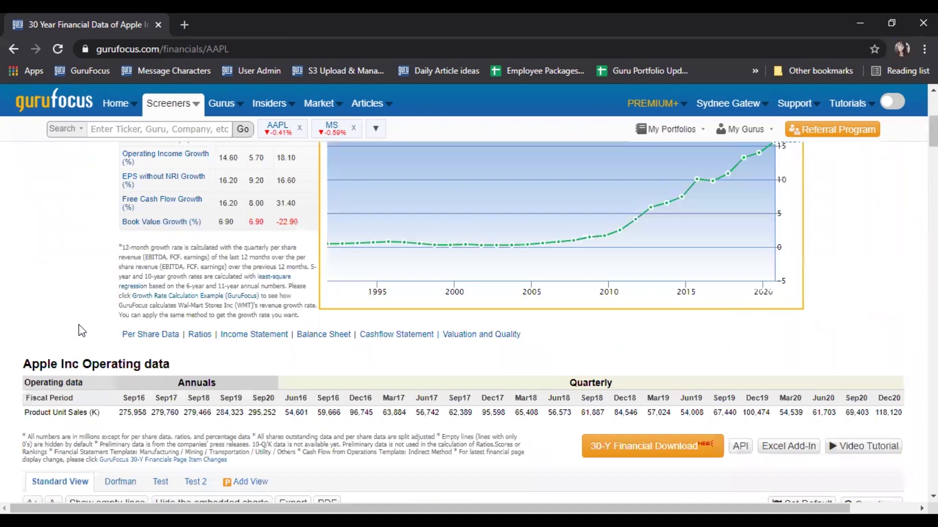
scroll(78, 324, "down", 6)
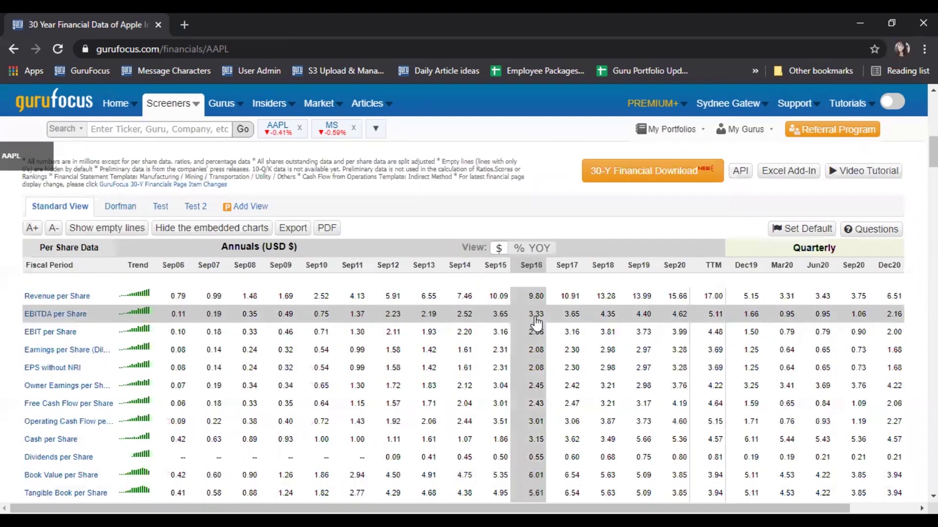
Go back to Apple's Summary, open the Interactive Chart page and collapse the Notes pane
scroll(537, 323, "up", 3)
scroll(536, 320, "up", 6)
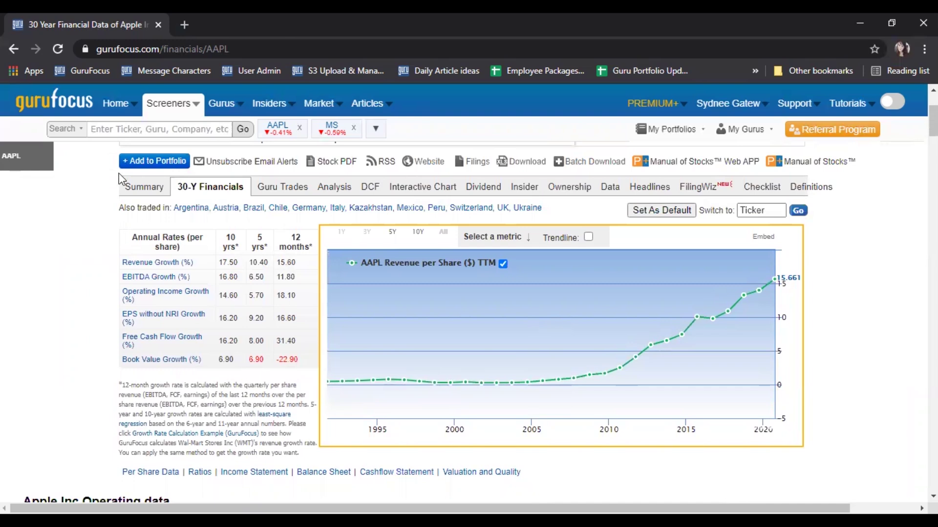
left_click(147, 187)
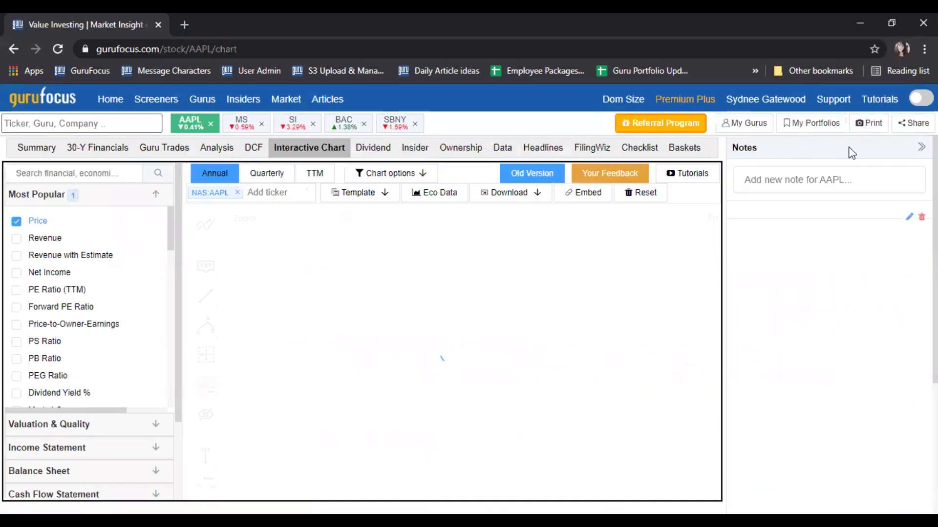
left_click(921, 147)
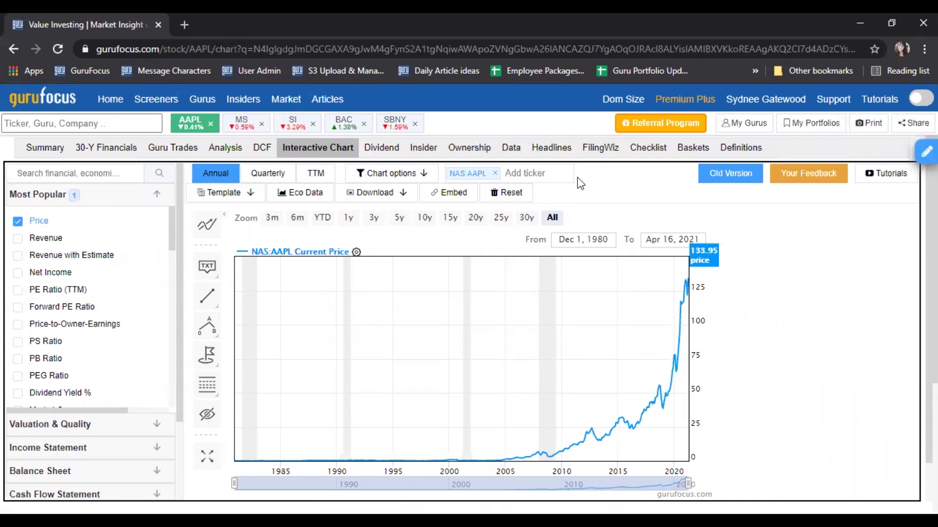
Add the Revenue metric to Apple's interactive price chart
scroll(574, 204, "down", 1)
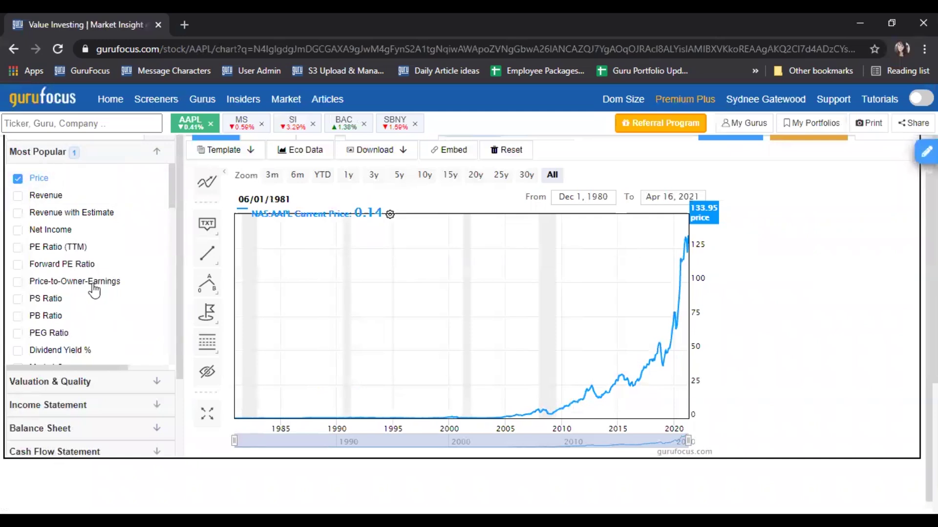
scroll(94, 291, "up", 1)
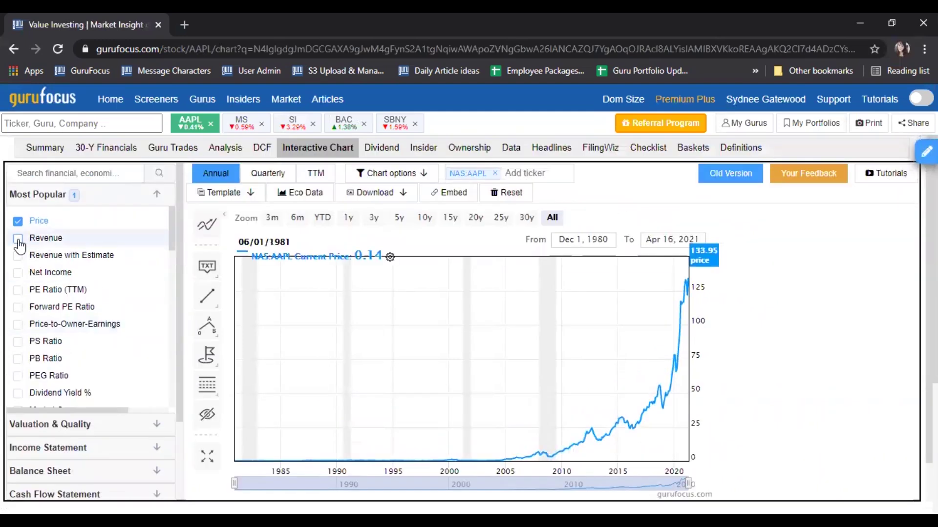
left_click(18, 238)
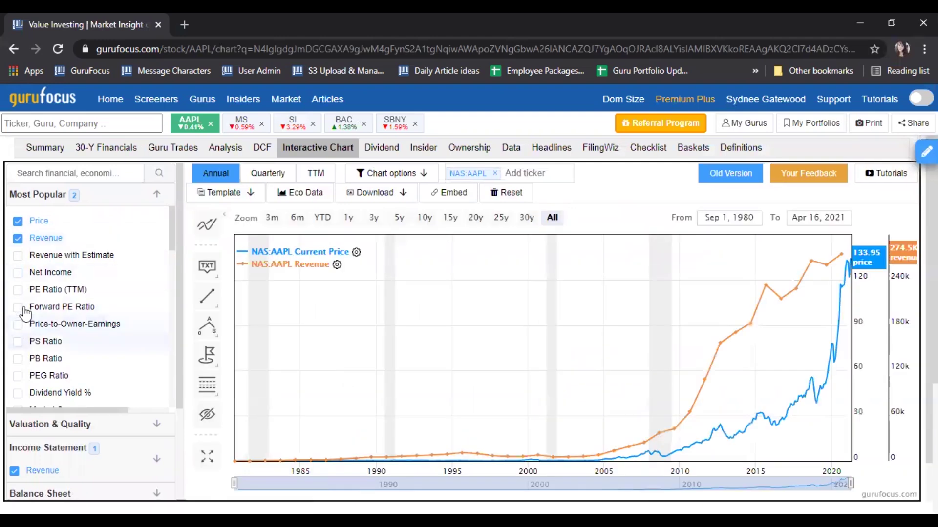
Add PE Ratio (TTM), PS Ratio, PB Ratio and, by searching for "earnings", Earnings per Share (Diluted) to Apple's interactive chart
left_click(18, 290)
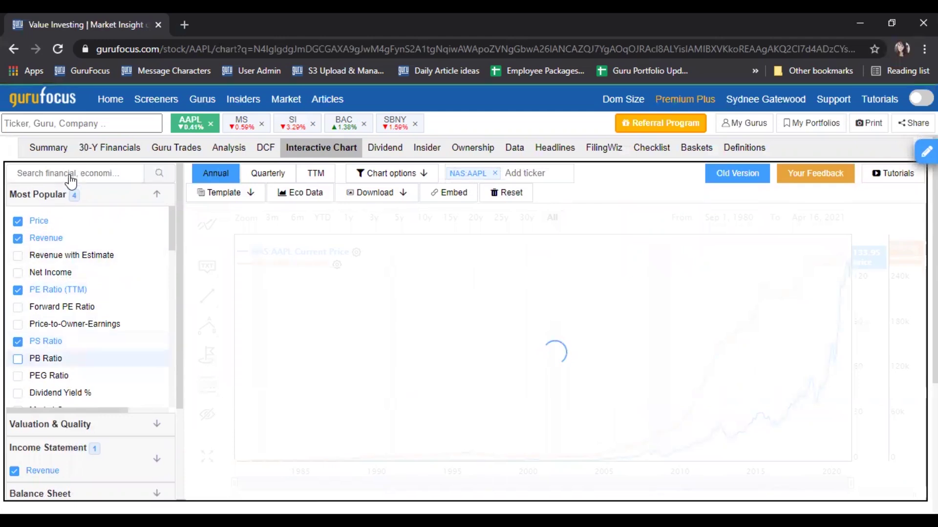
left_click(72, 174)
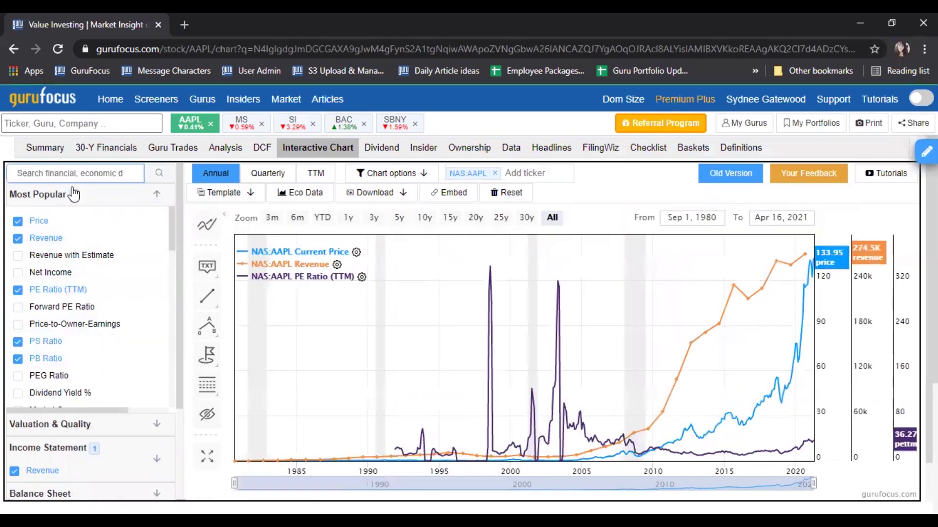
type("earni")
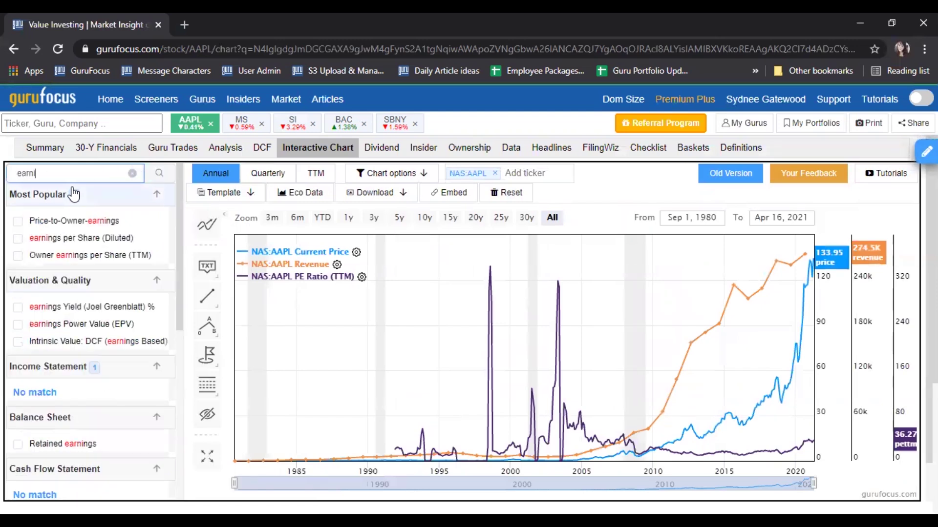
type("ngs")
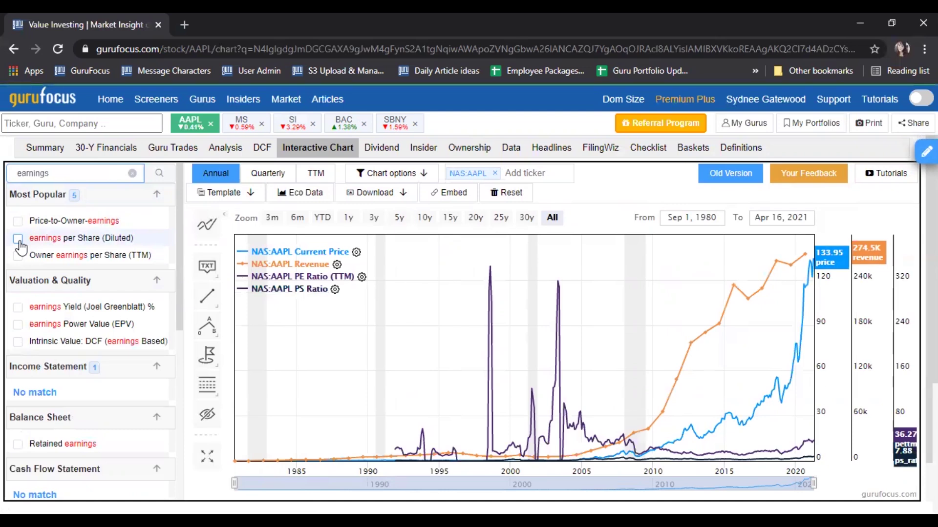
left_click(18, 239)
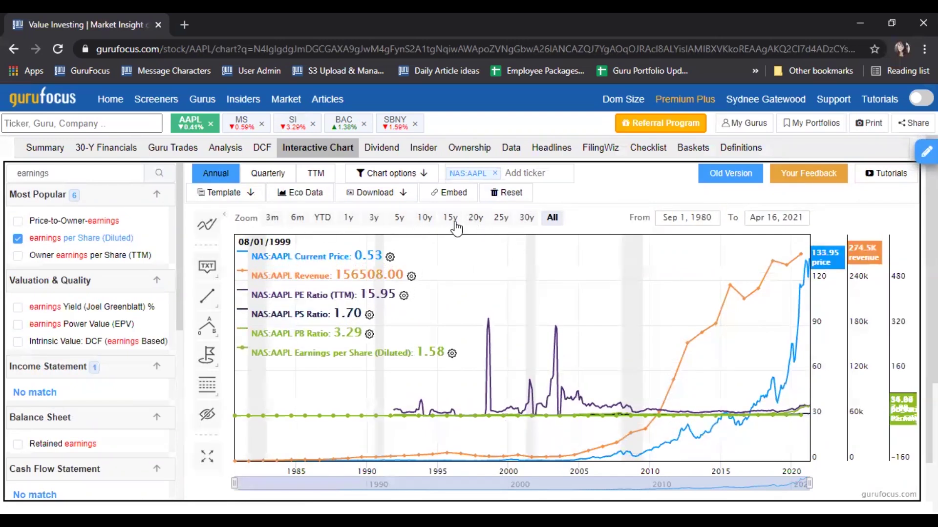
Limit the chart to 5 years and recolor the Earnings per Share (Diluted) series dark red
left_click(399, 218)
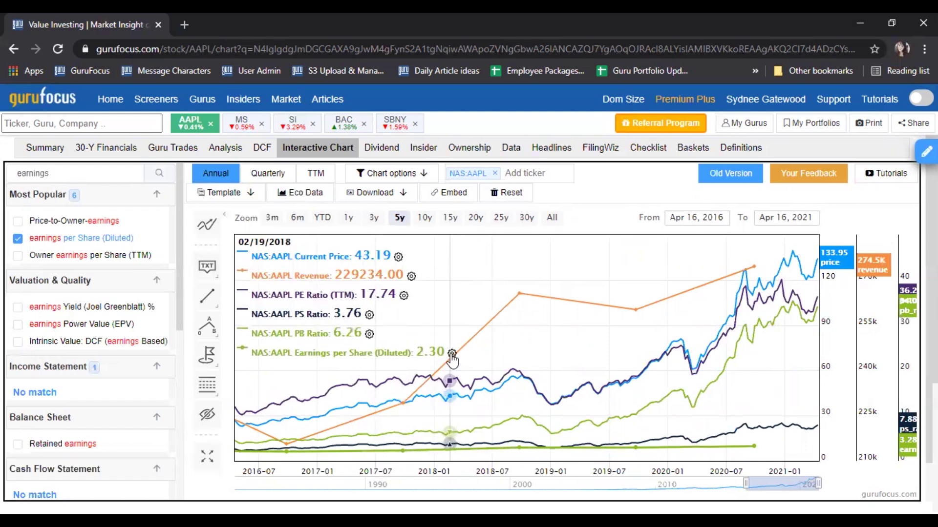
left_click(451, 353)
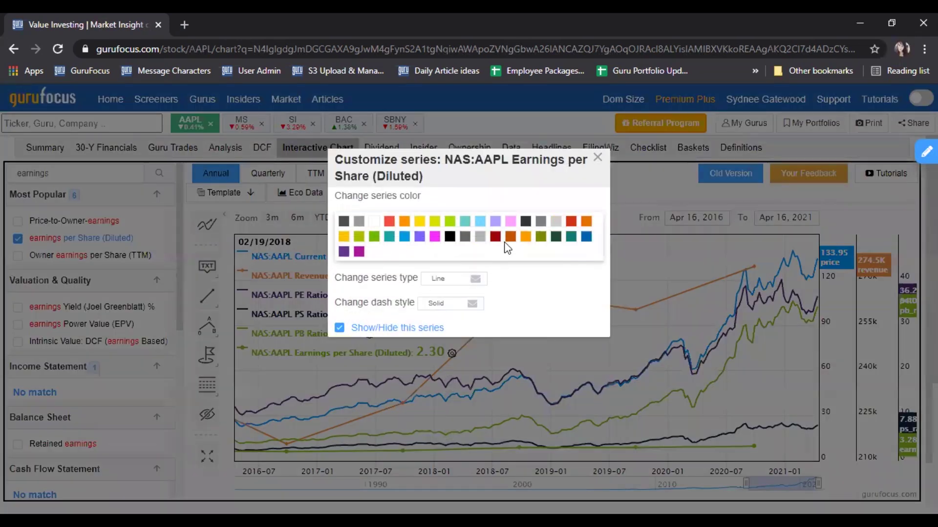
left_click(494, 239)
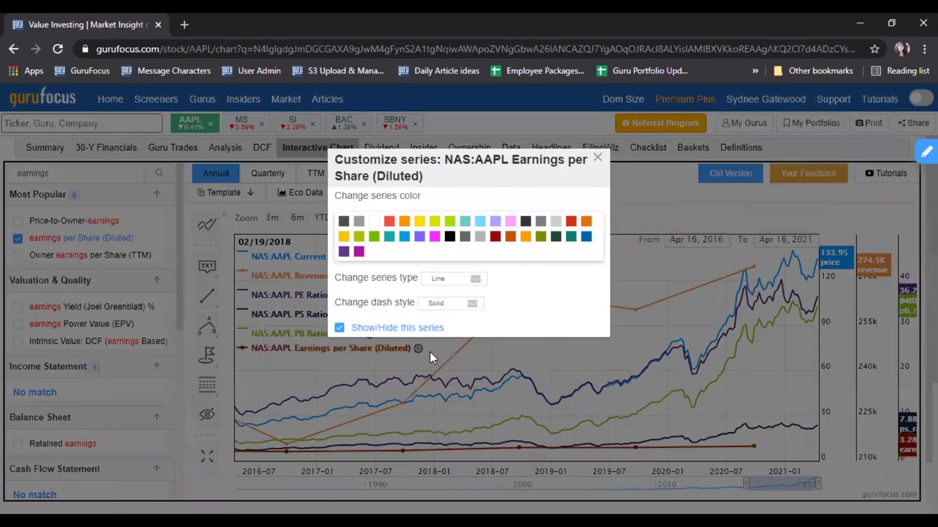
left_click(496, 356)
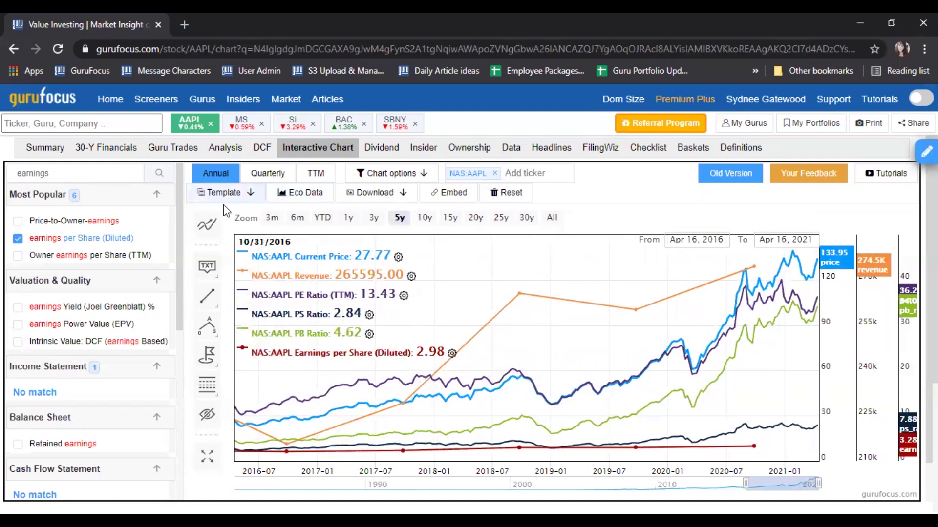
View the available chart templates and the chart display options without changing any of them
left_click(234, 193)
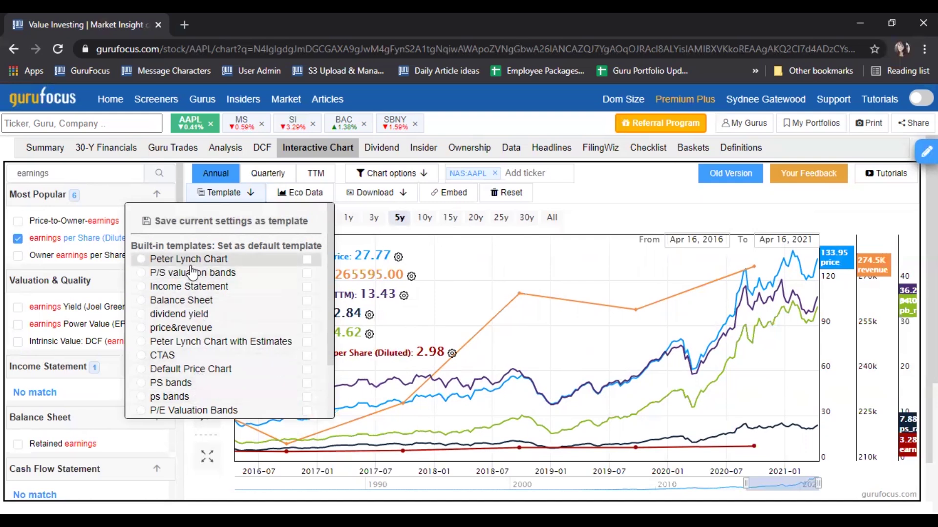
left_click(221, 195)
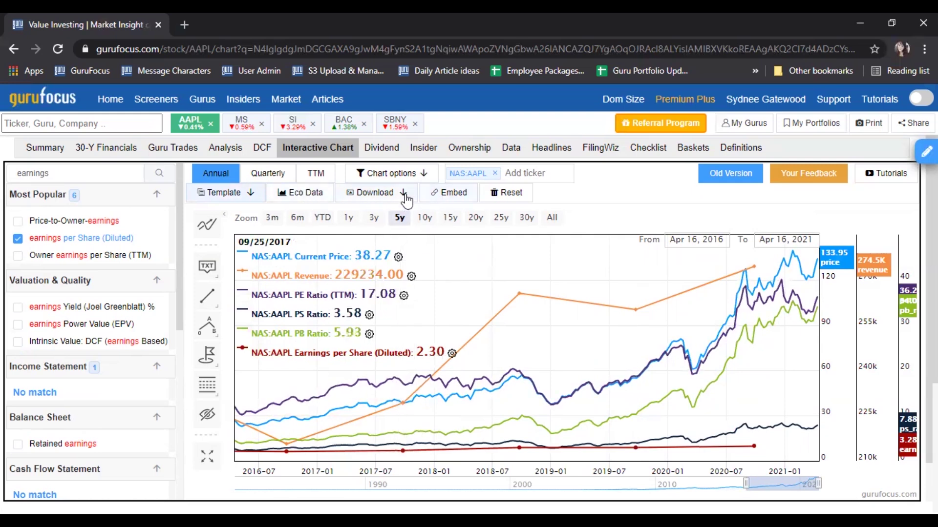
left_click(395, 177)
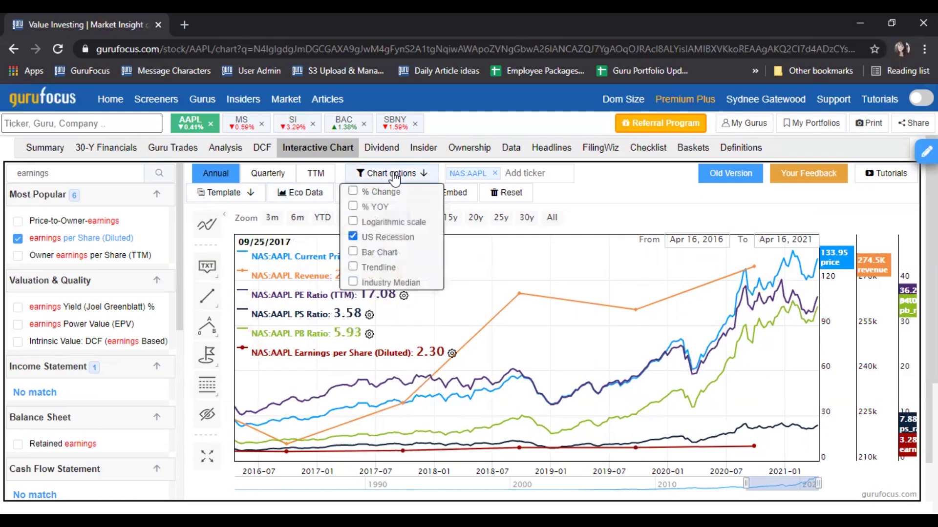
left_click(394, 176)
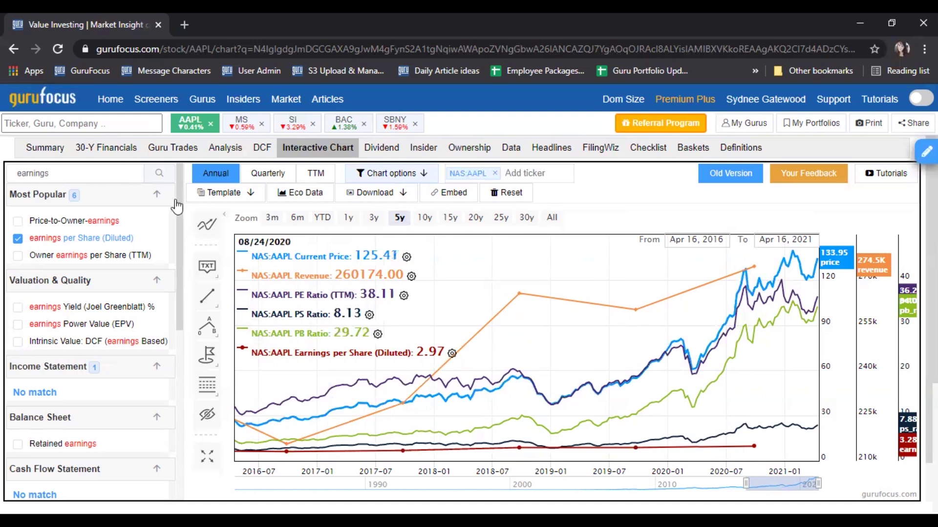
Open Apple's Guru Trades page and look through the guru trade charts, latest trades and list of investors holding the stock
left_click(171, 148)
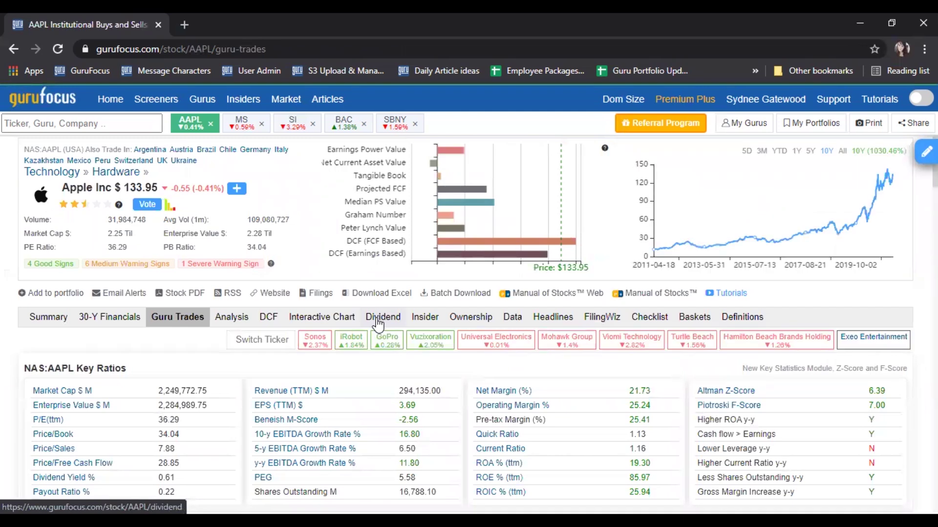
scroll(456, 371, "down", 5)
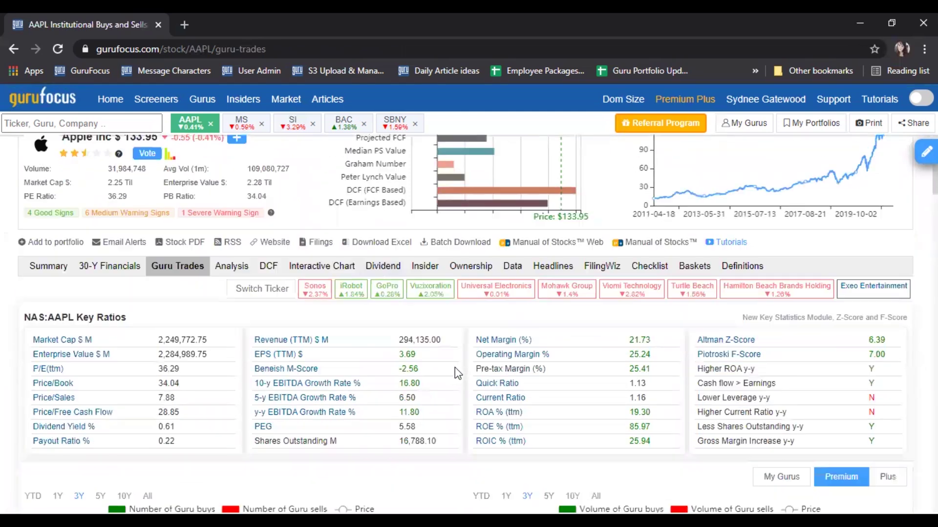
scroll(457, 373, "down", 3)
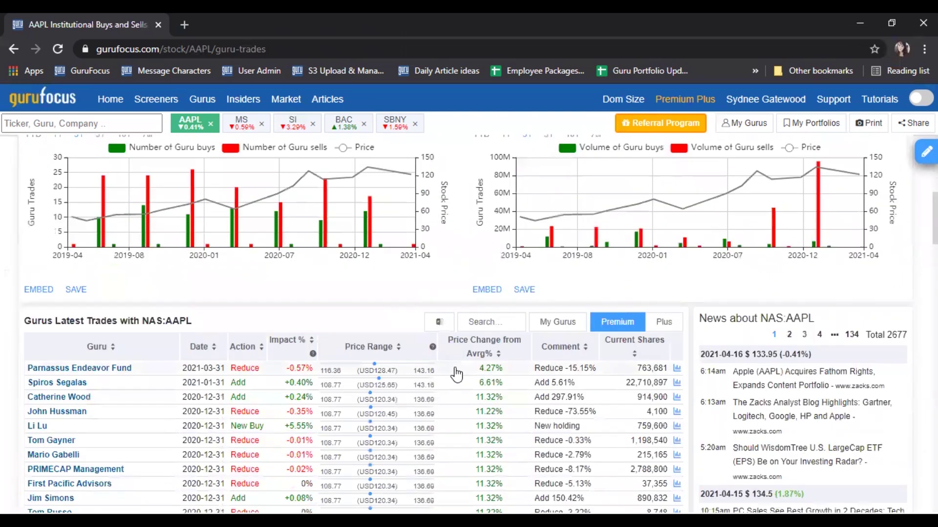
scroll(207, 278, "down", 6)
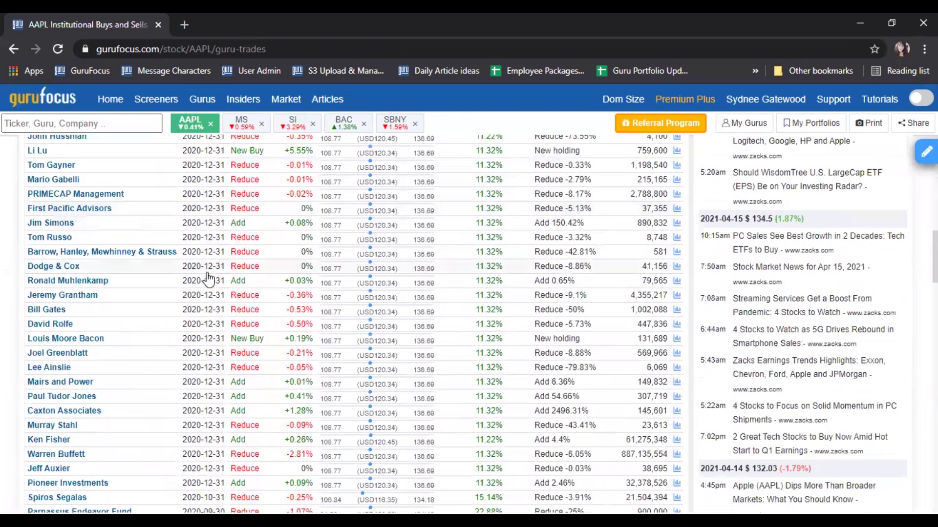
scroll(207, 278, "down", 3)
scroll(236, 313, "down", 3)
scroll(236, 323, "down", 8)
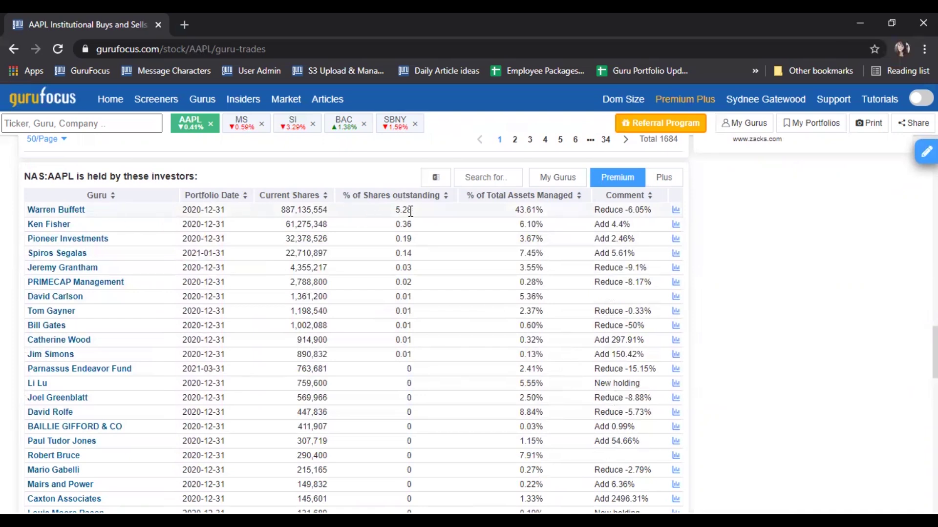
scroll(506, 222, "down", 7)
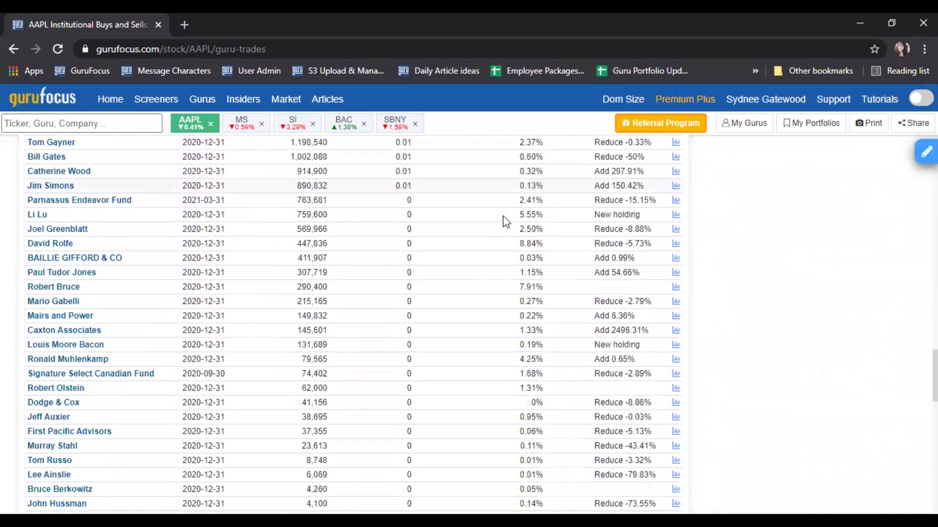
scroll(505, 222, "up", 5)
scroll(505, 222, "up", 3)
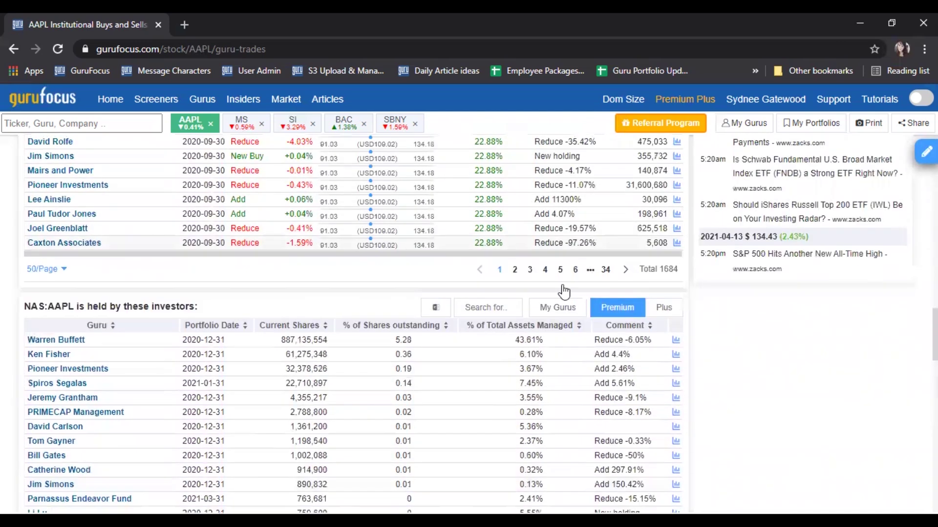
Expand Warren Buffett's Apple holding history, collapse the Notes pane and examine his quarterly buys and sells
left_click(675, 280)
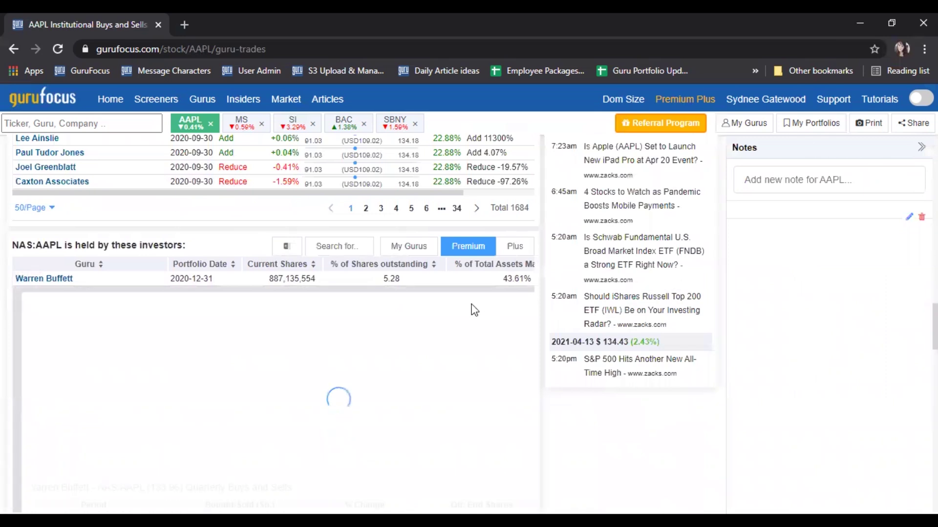
scroll(476, 307, "down", 3)
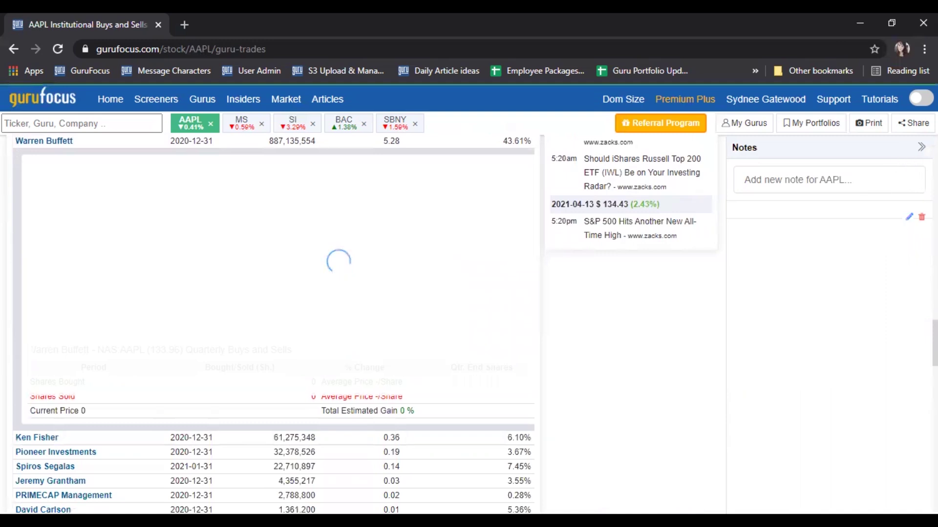
left_click(921, 147)
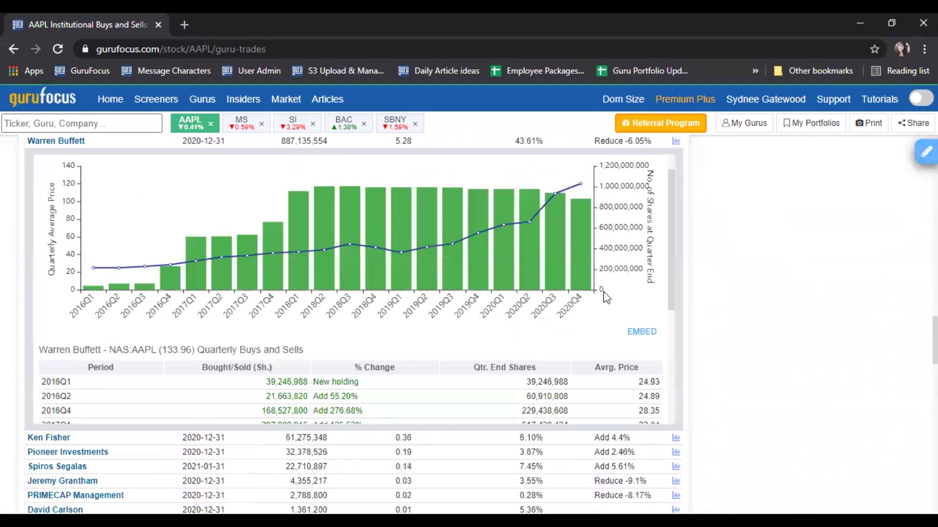
scroll(606, 297, "down", 3)
Return to Apple's Key Ratios and open the definition page for P/E(ttm)
scroll(606, 297, "up", 4)
scroll(694, 297, "up", 4)
scroll(690, 295, "up", 15)
scroll(690, 295, "up", 10)
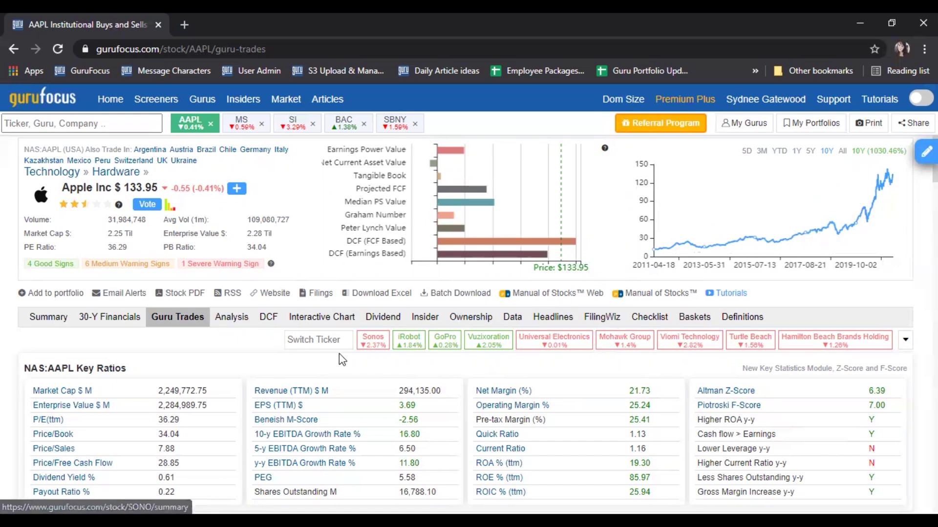
scroll(339, 353, "down", 1)
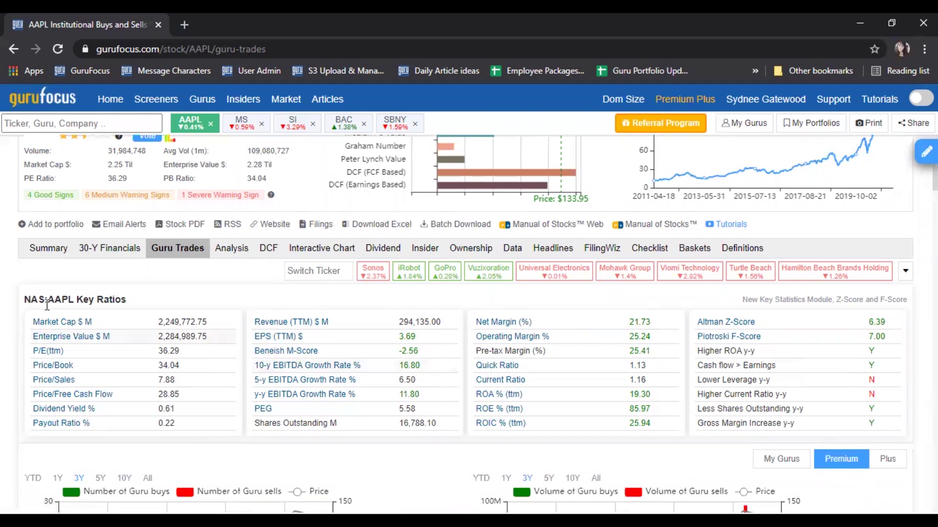
left_click(48, 351)
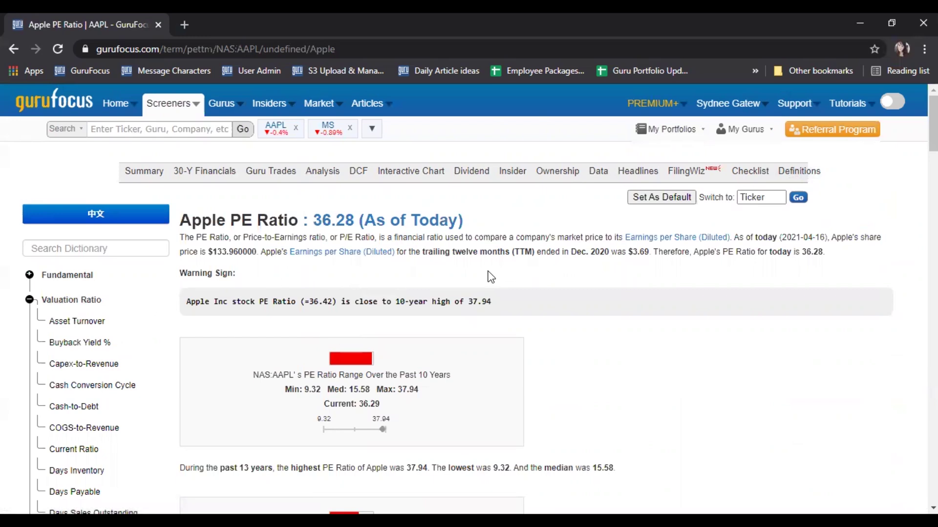
Look through Apple's PE Ratio page, covering the historical data, competitor comparison, distribution, calculation and explanation
scroll(490, 277, "down", 1)
scroll(371, 209, "down", 10)
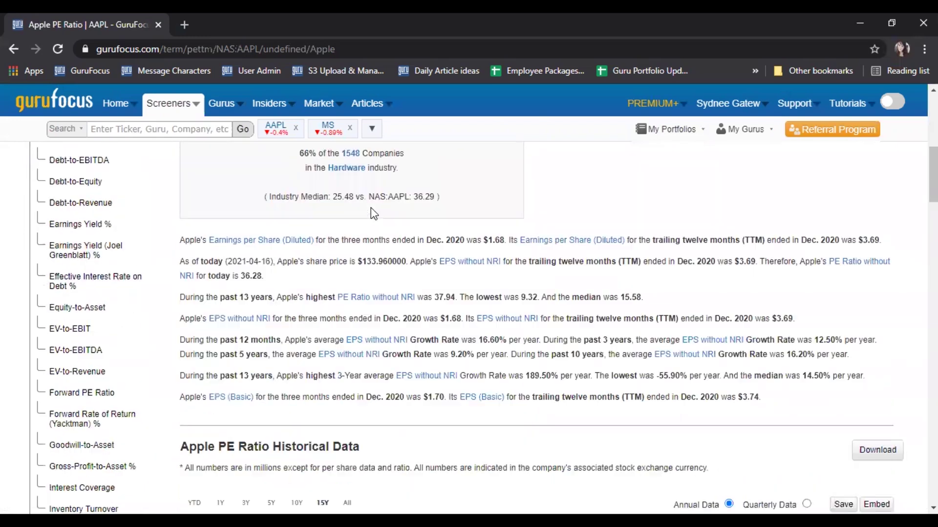
scroll(371, 210, "down", 10)
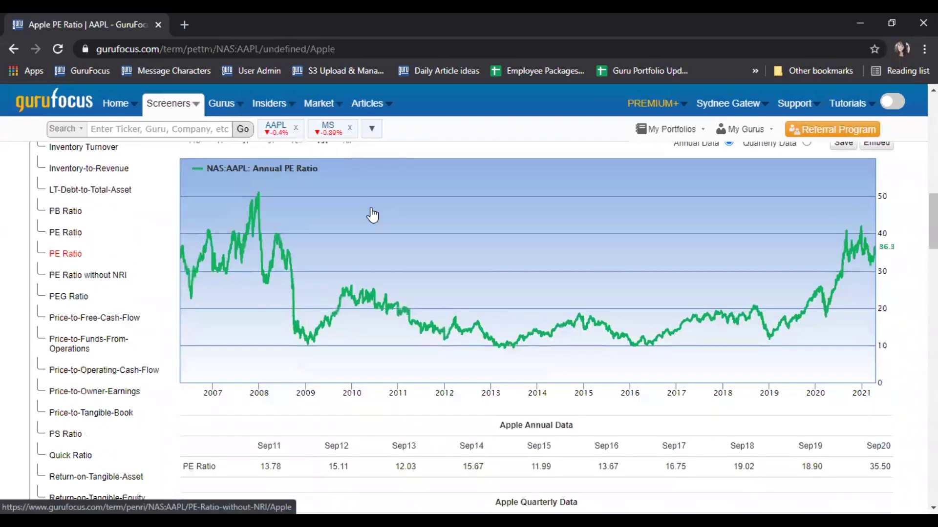
scroll(371, 214, "down", 10)
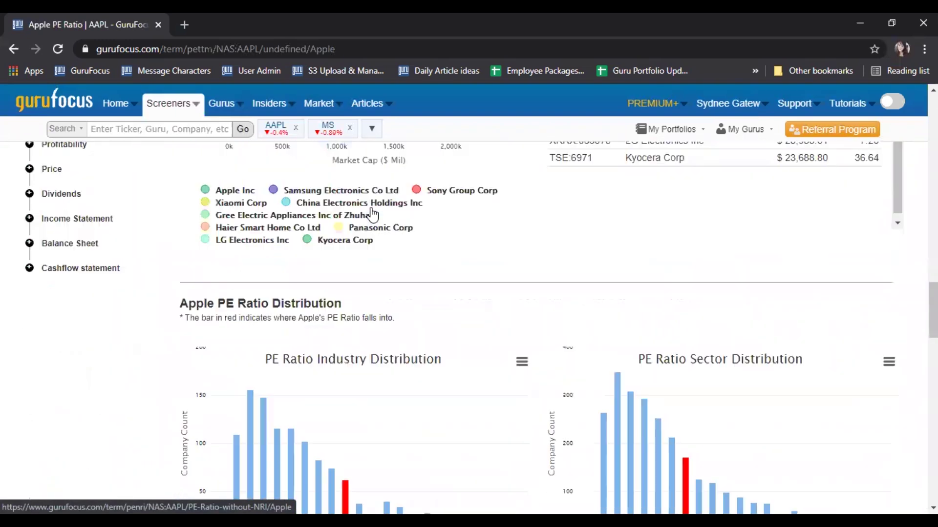
scroll(374, 214, "down", 10)
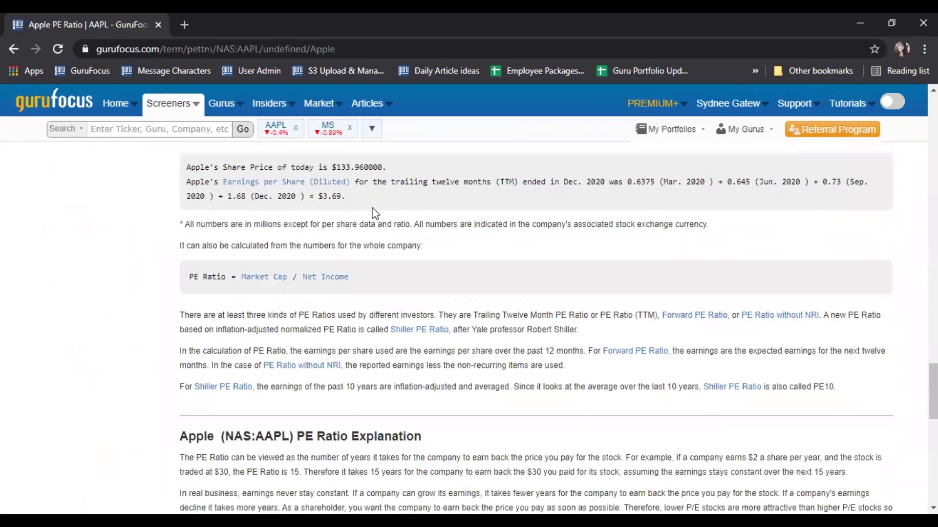
scroll(375, 214, "down", 3)
scroll(375, 214, "up", 20)
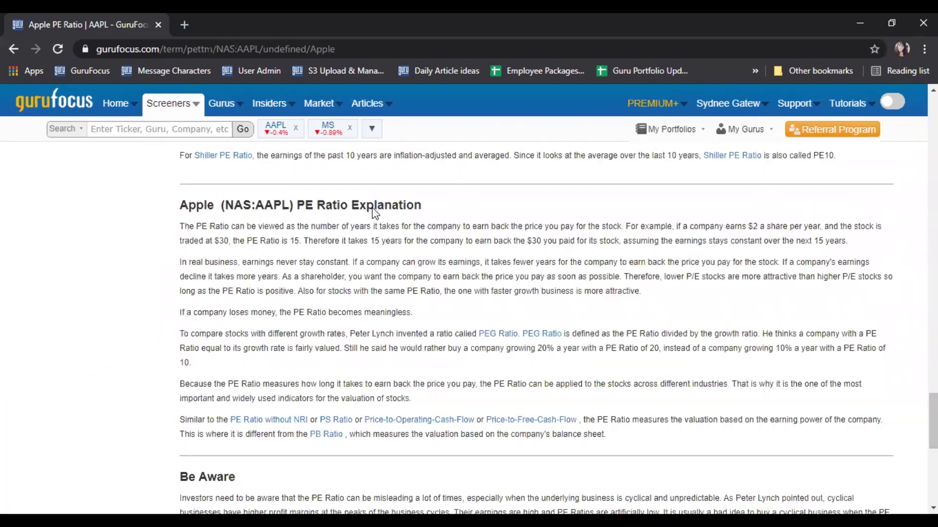
scroll(374, 214, "up", 15)
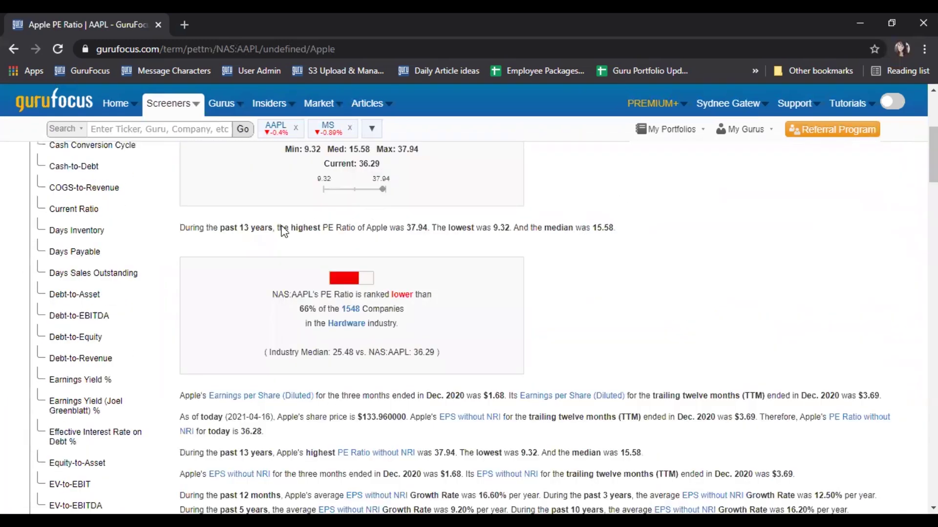
Search the term dictionary for "earning" and open Apple's Earnings per Share (Diluted) page
left_click(136, 248)
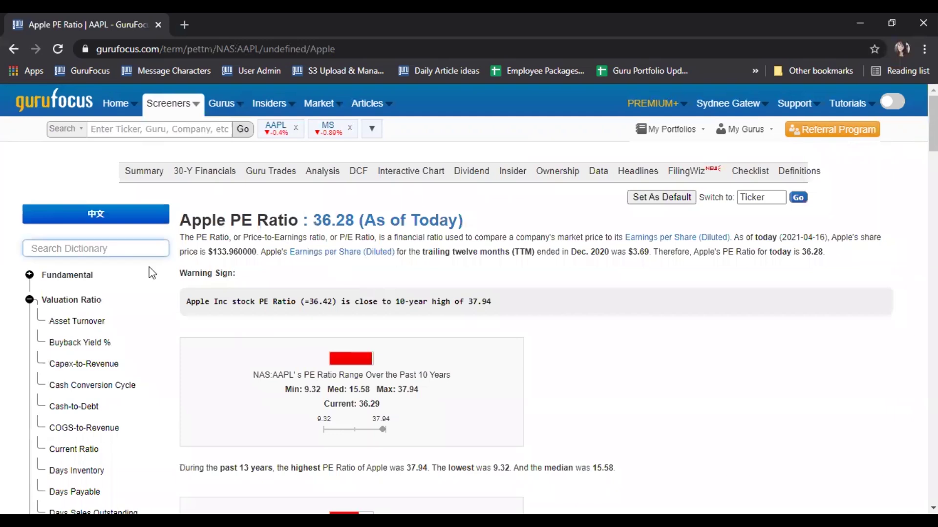
type("earning")
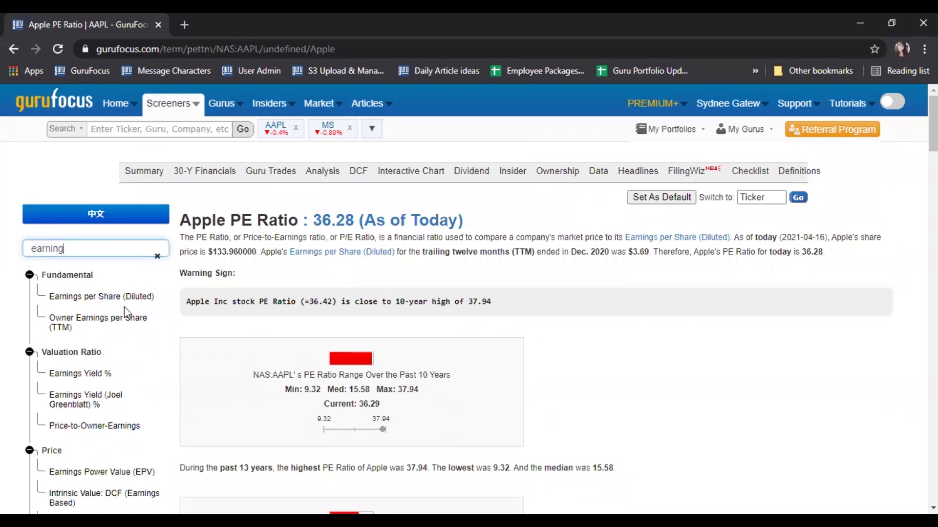
left_click(128, 303)
type("g")
left_click(80, 250)
type("s")
left_click(86, 297)
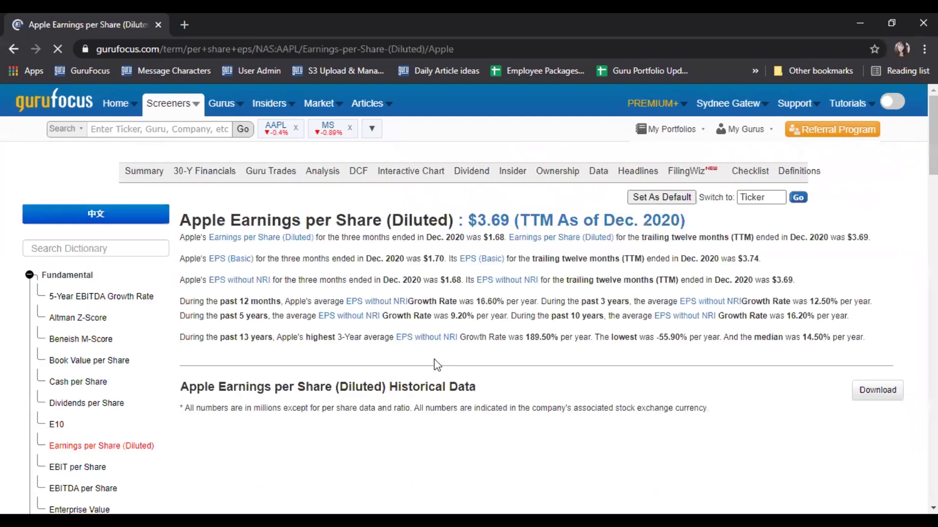
Open the All-In-One Screener and limit the industry filter to the whole Financial Services sector
scroll(436, 365, "down", 3)
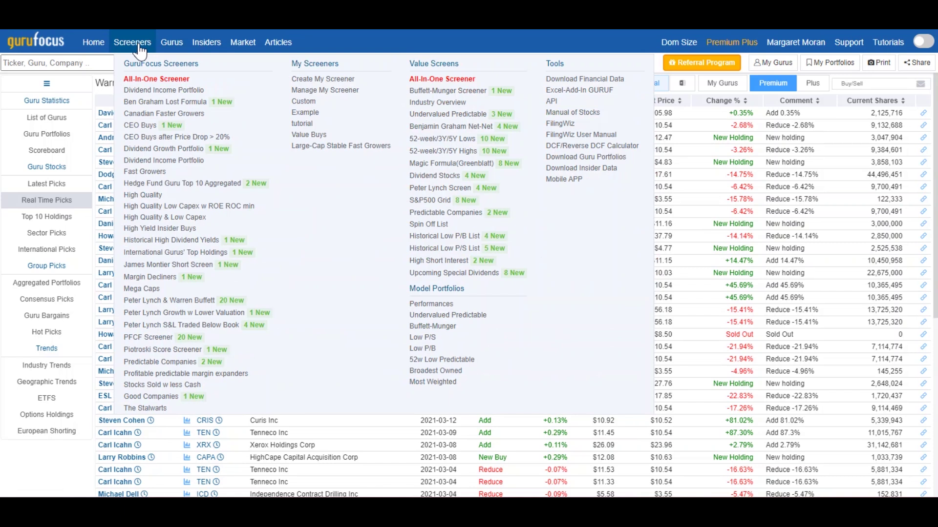
left_click(154, 86)
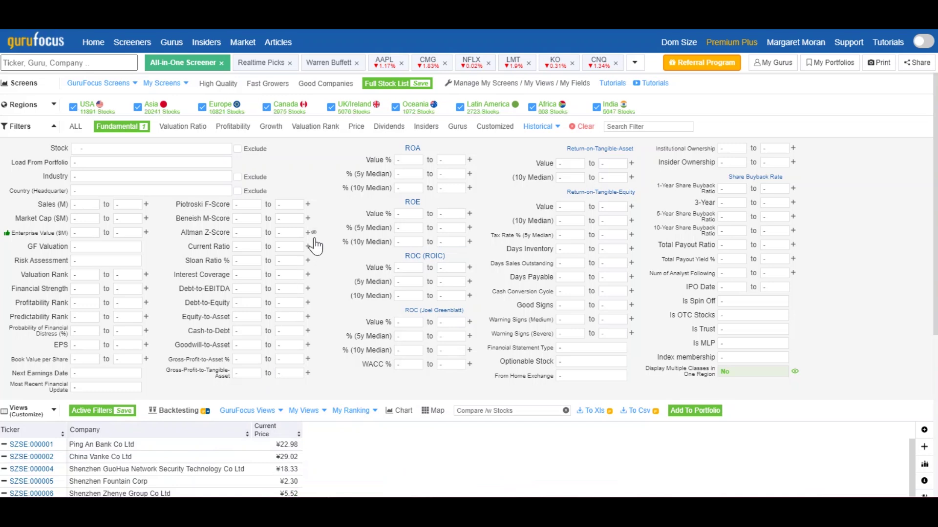
left_click(98, 178)
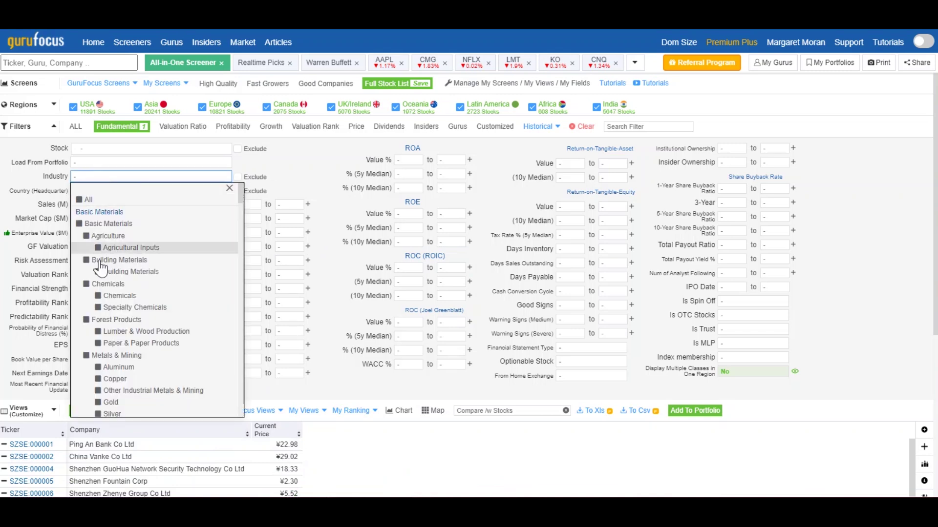
scroll(121, 288, "down", 10)
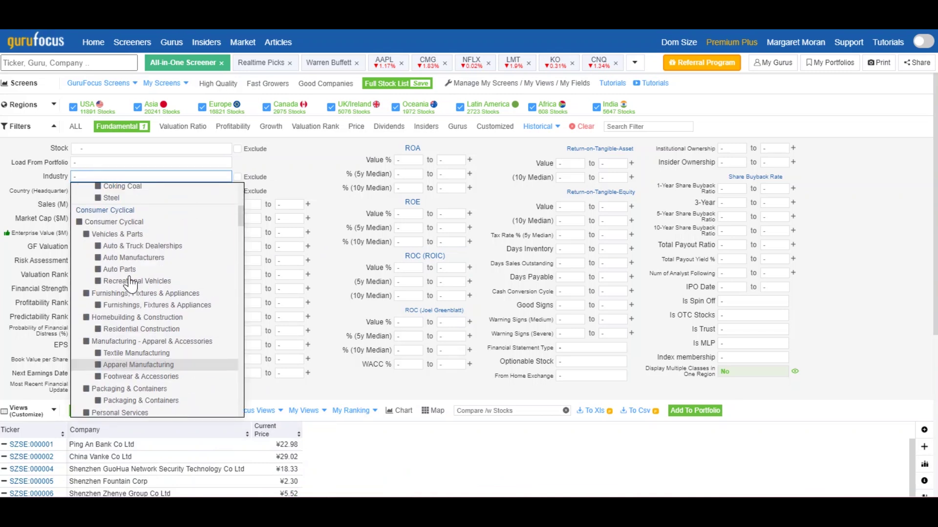
scroll(131, 284, "down", 4)
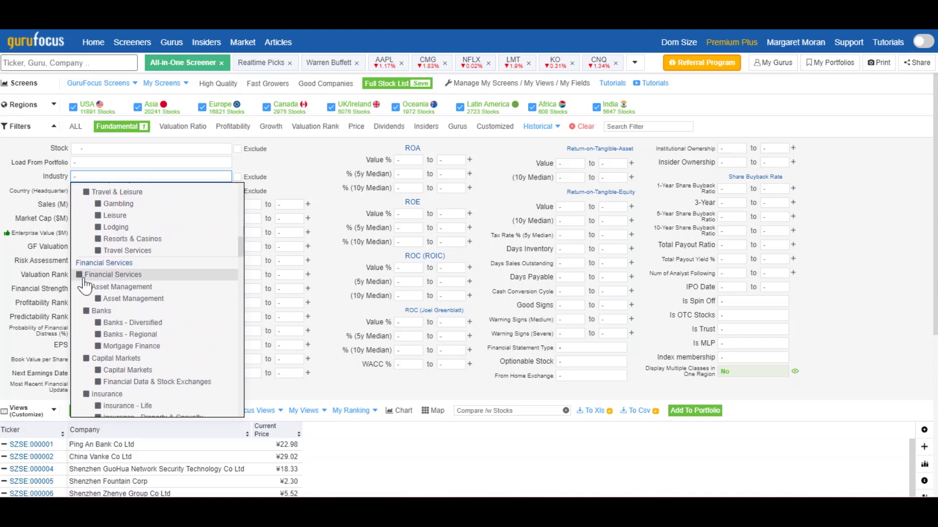
left_click(81, 275)
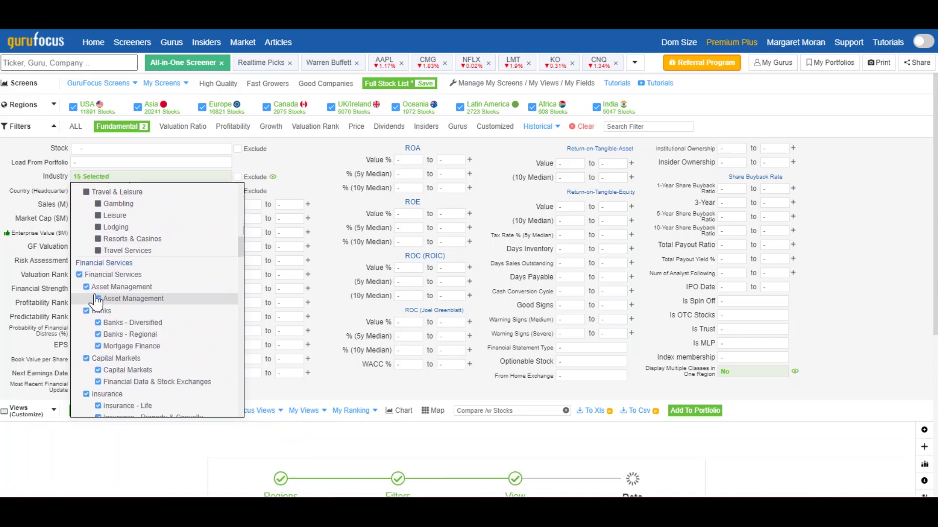
left_click(316, 157)
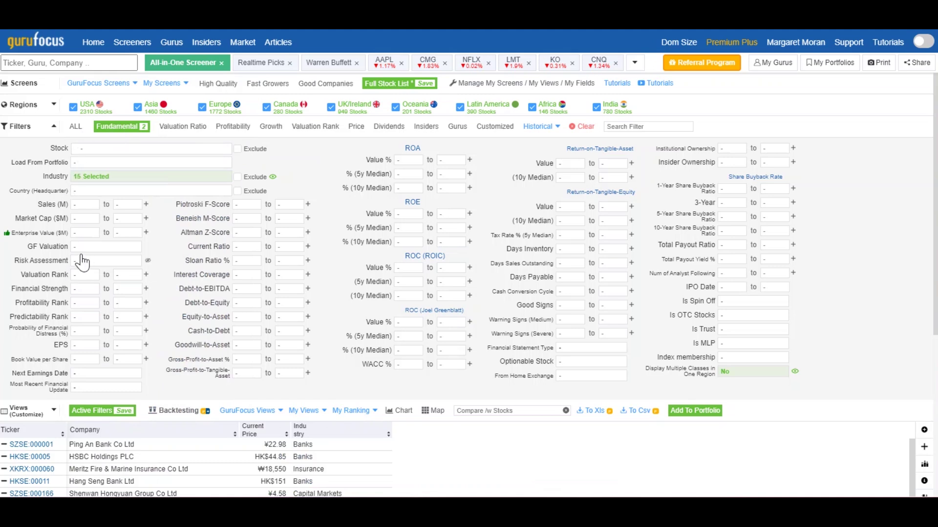
Set the minimum Market Cap ($M) in the Fundamental filters to $1.0B - mid/small
left_click(88, 205)
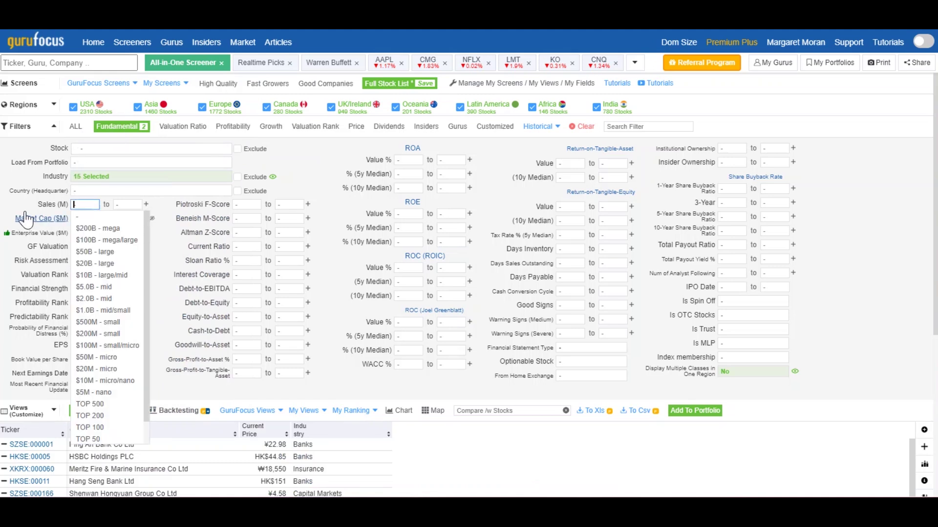
left_click(24, 210)
left_click(95, 218)
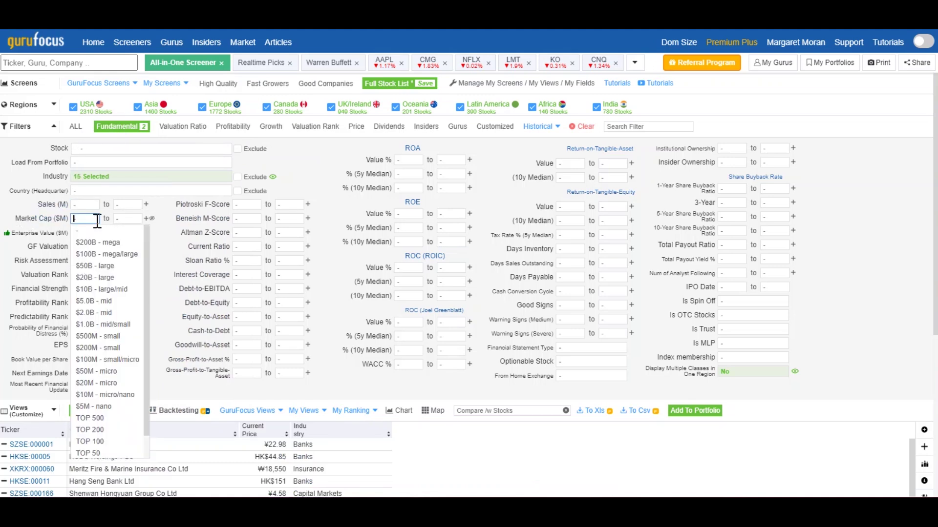
left_click(117, 325)
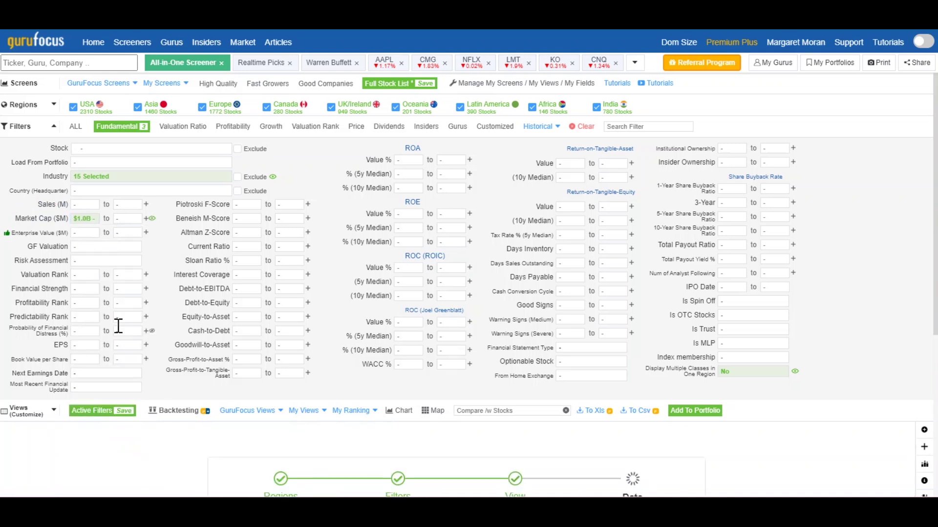
Restrict PE Ratio (TTM) in the Valuation Ratio filters to a range of 6 to 40
left_click(187, 127)
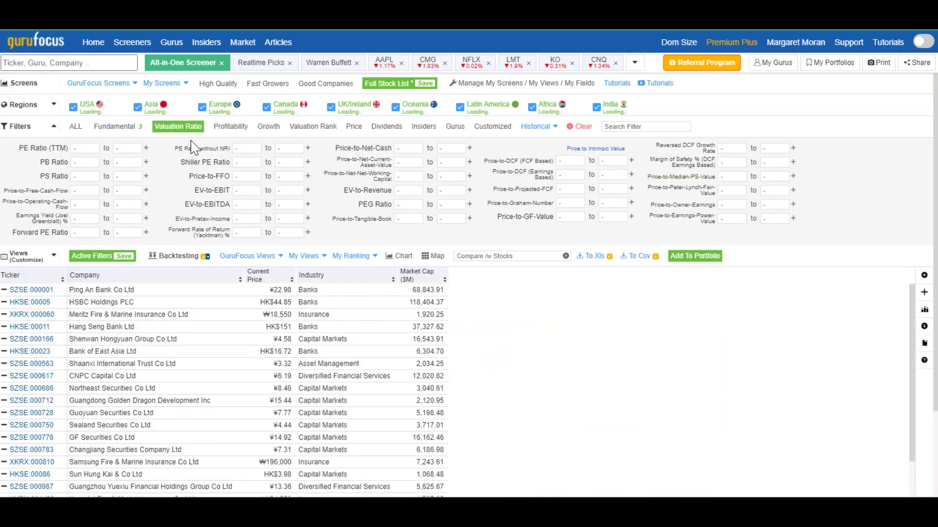
left_click(80, 148)
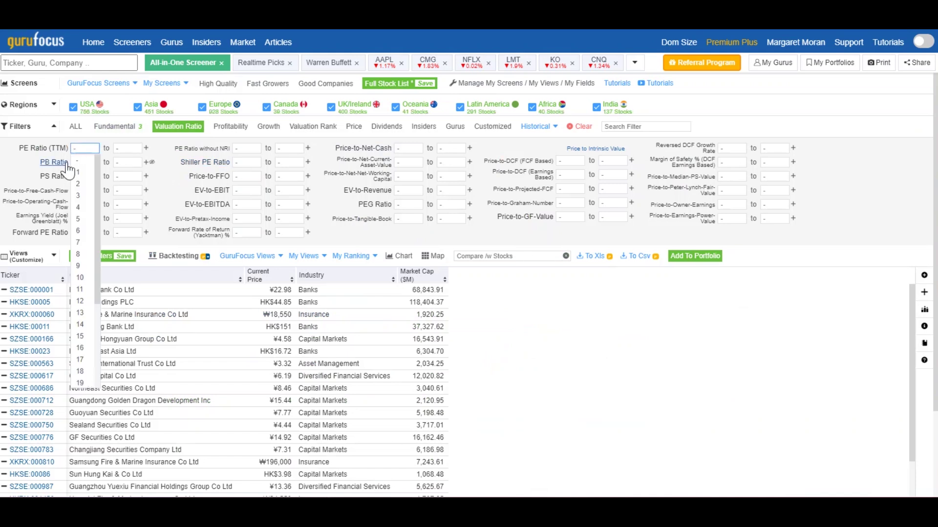
left_click(78, 231)
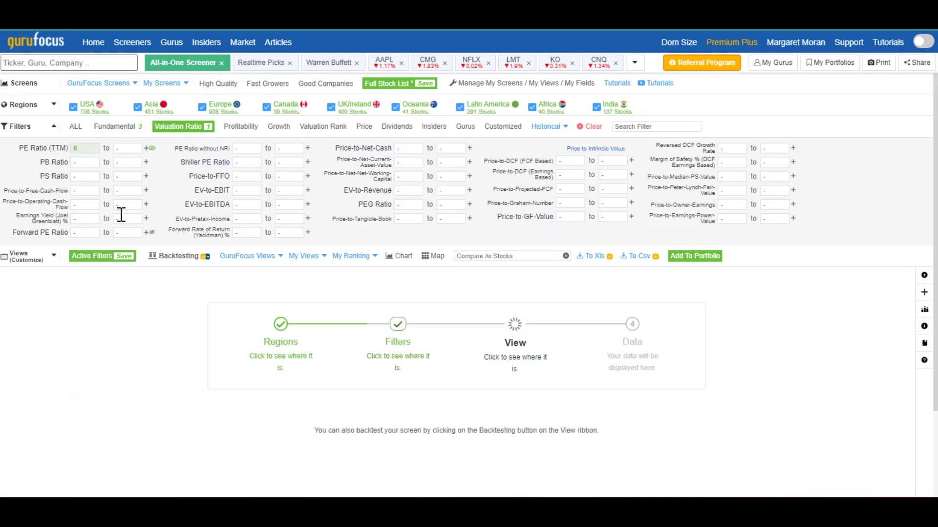
left_click(129, 149)
scroll(126, 366, "down", 3)
left_click(123, 383)
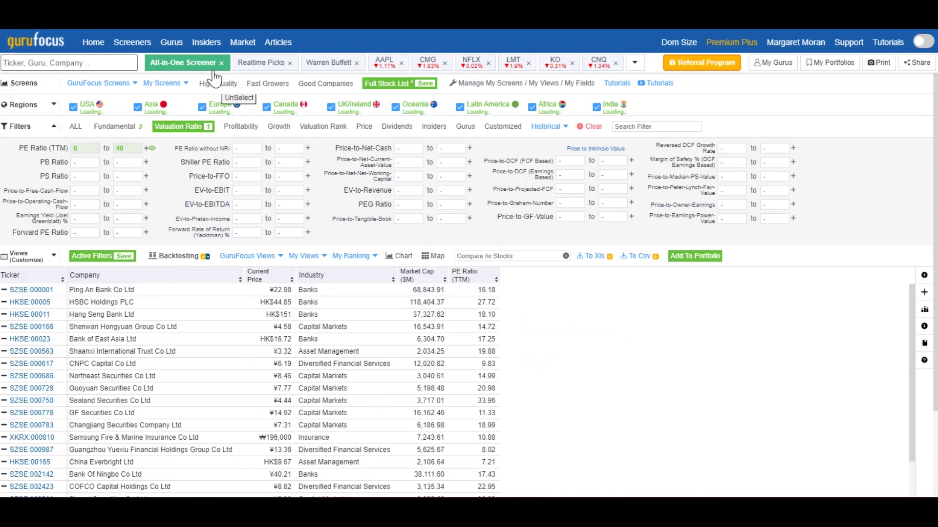
Set the minimum Operating Margin Value % in the Profitability filters to 10
left_click(252, 128)
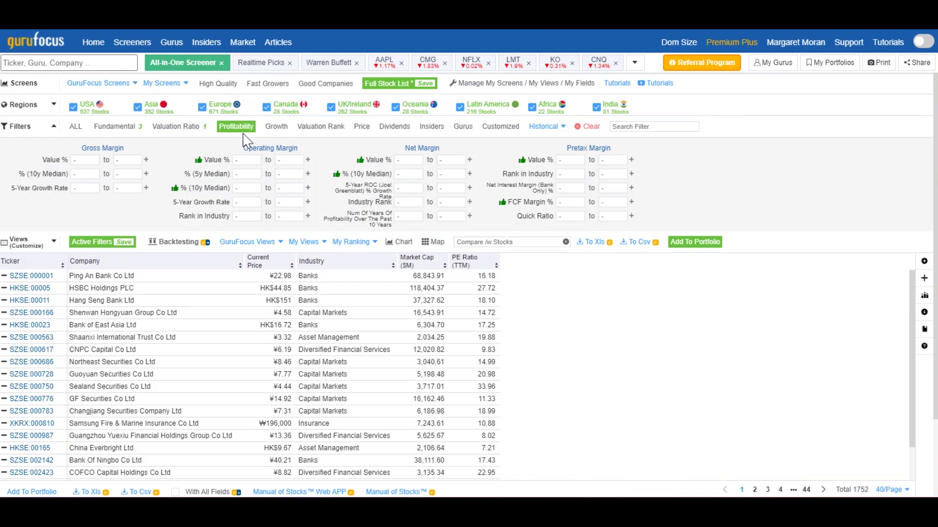
left_click(238, 160)
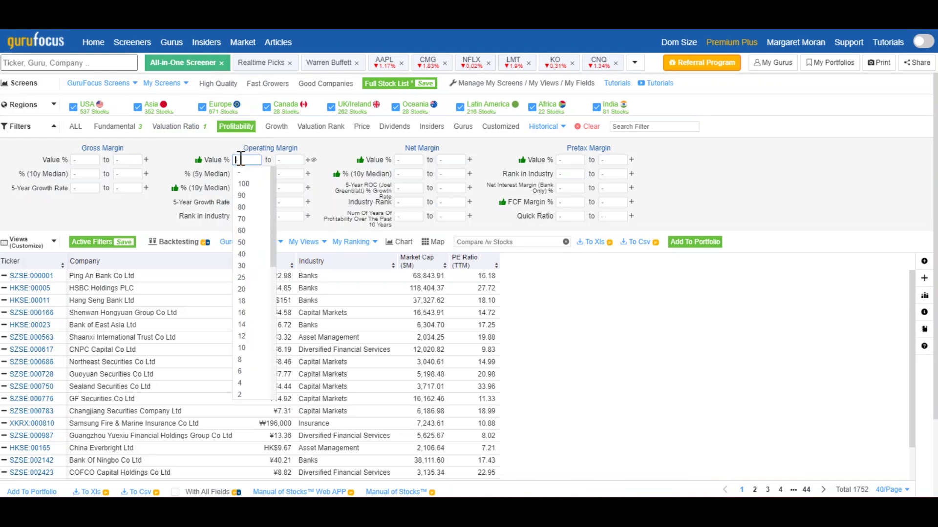
left_click(254, 347)
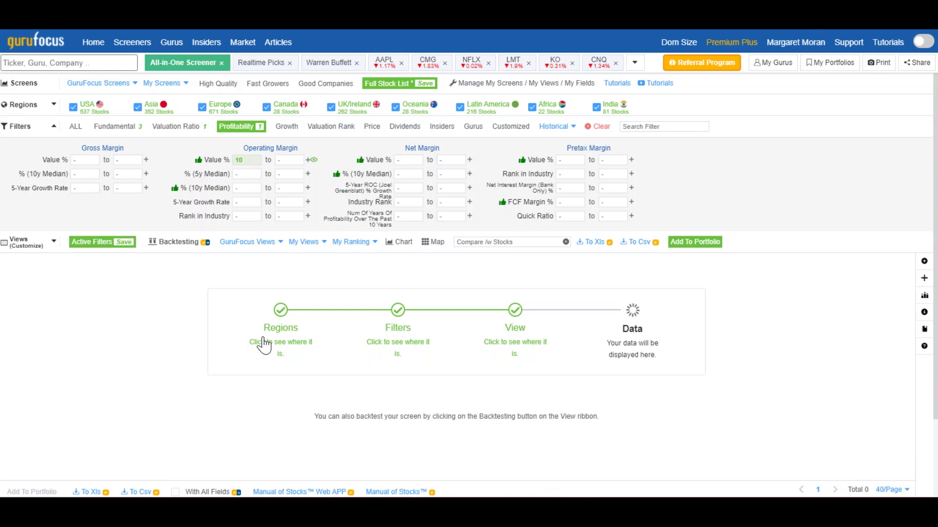
scroll(264, 341, "down", 3)
scroll(267, 337, "up", 3)
left_click(244, 162)
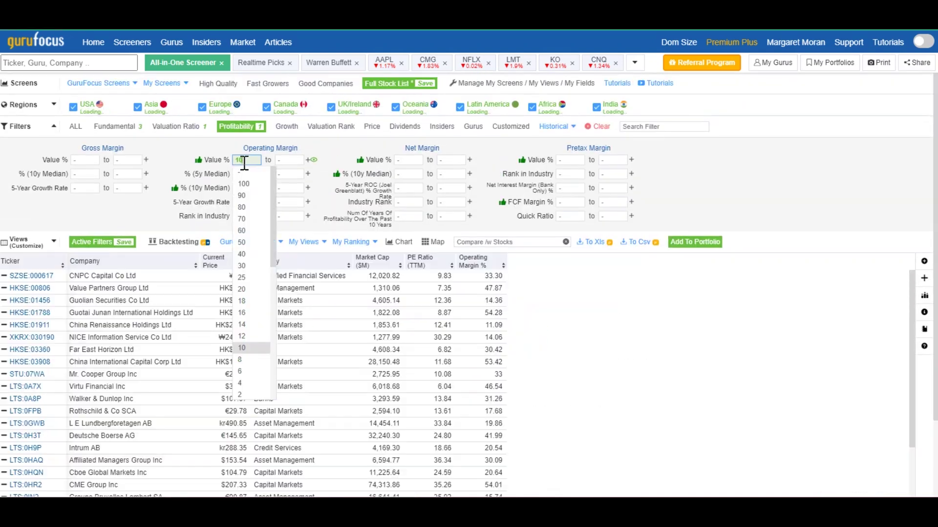
left_click(659, 391)
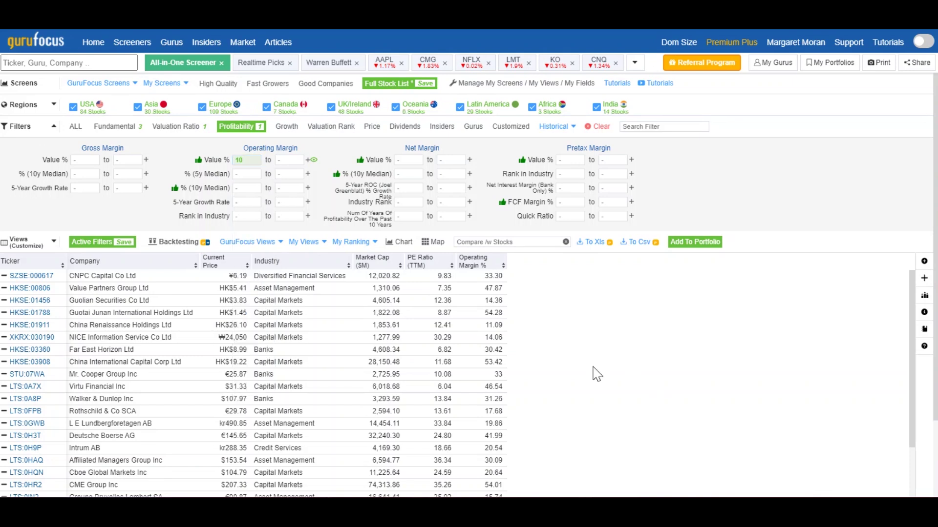
In the Growth filters, set the minimum EPS without NRI Growth Rate to 7% for 1-Year and 10% for 3-Year
left_click(287, 128)
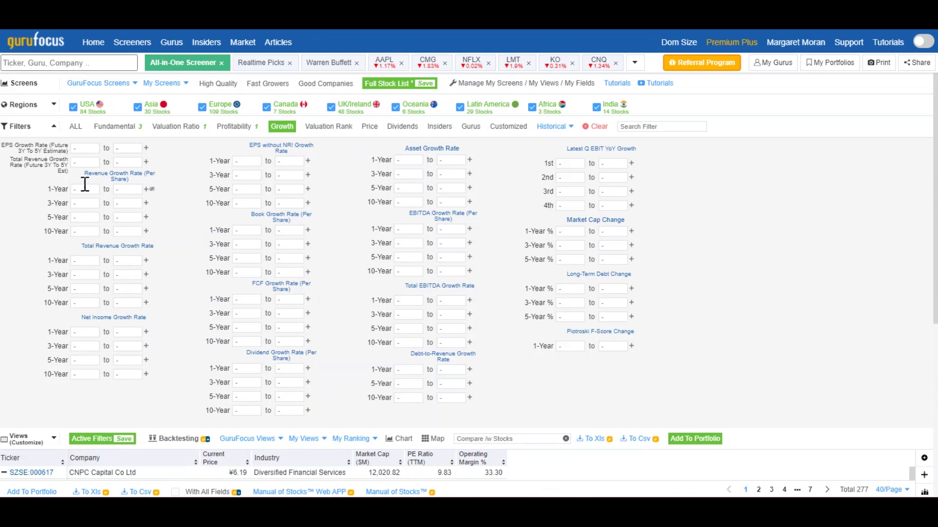
left_click(243, 161)
scroll(249, 380, "down", 2)
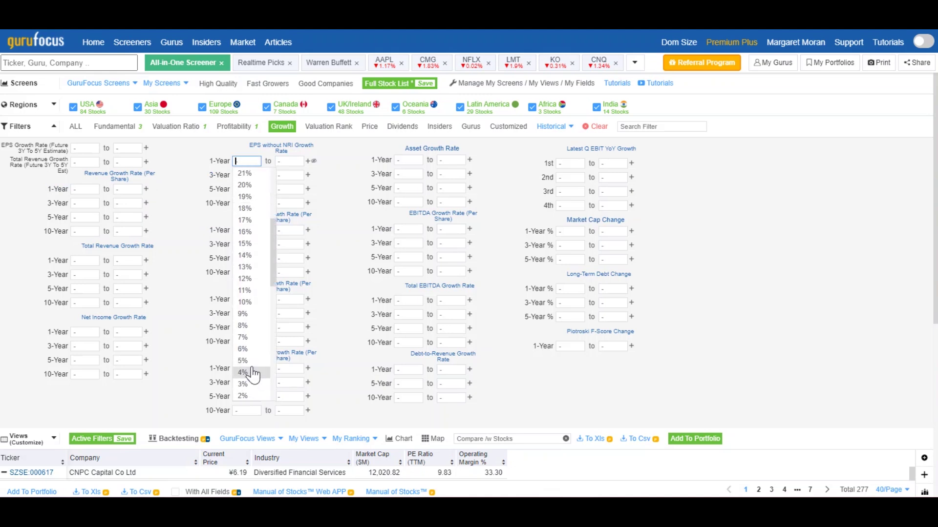
left_click(243, 336)
left_click(244, 176)
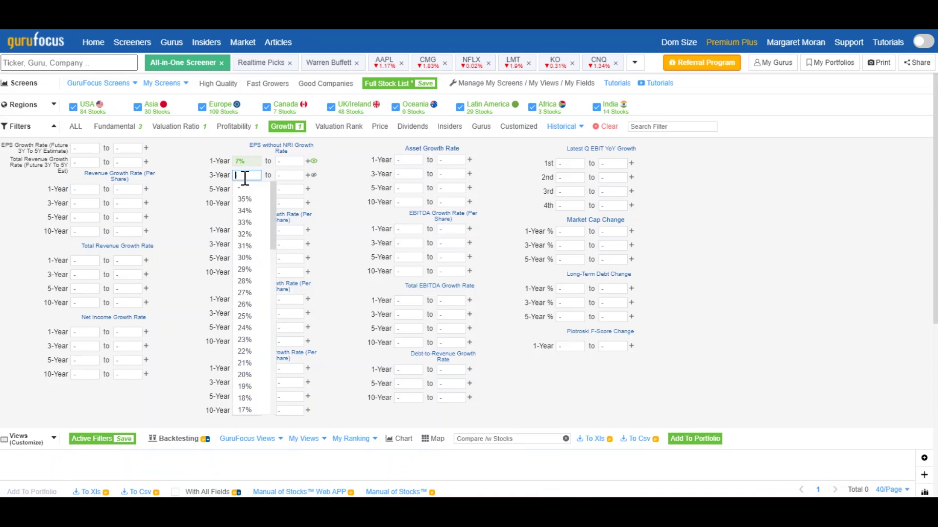
scroll(244, 362, "down", 2)
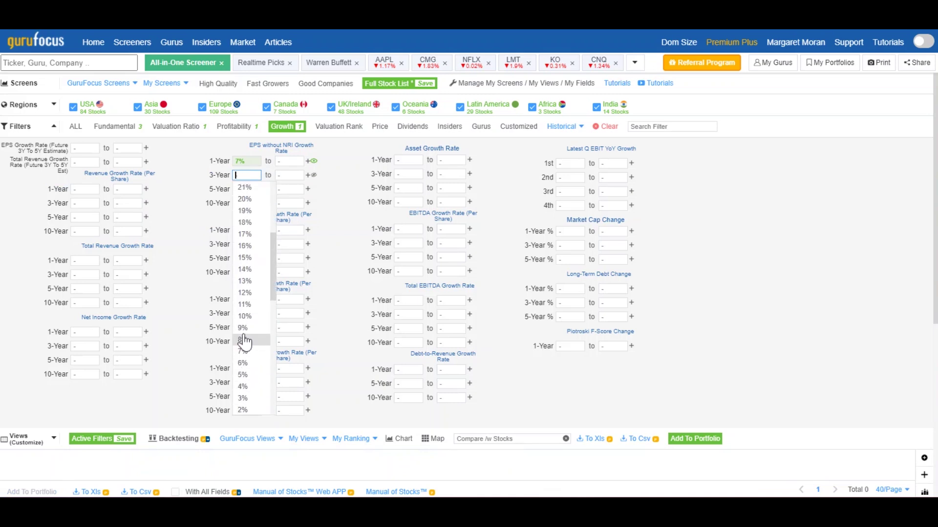
left_click(244, 316)
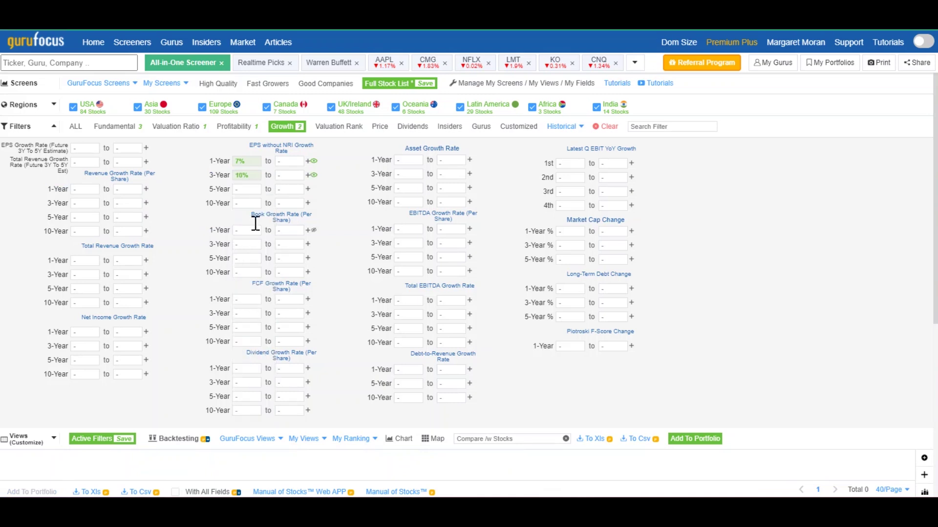
Set the minimum 5-Year EPS without NRI Growth Rate to 5% and check the stock results
left_click(244, 189)
scroll(252, 386, "down", 3)
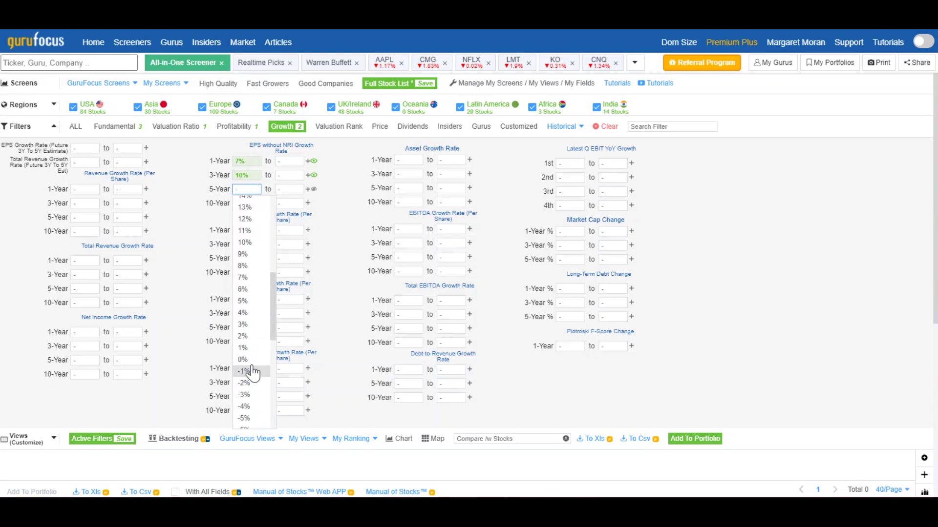
left_click(246, 302)
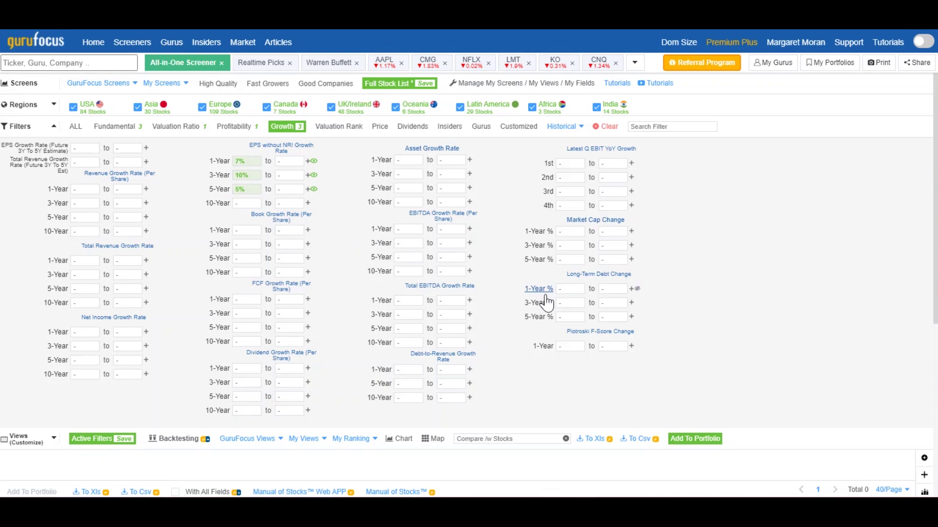
scroll(542, 305, "down", 5)
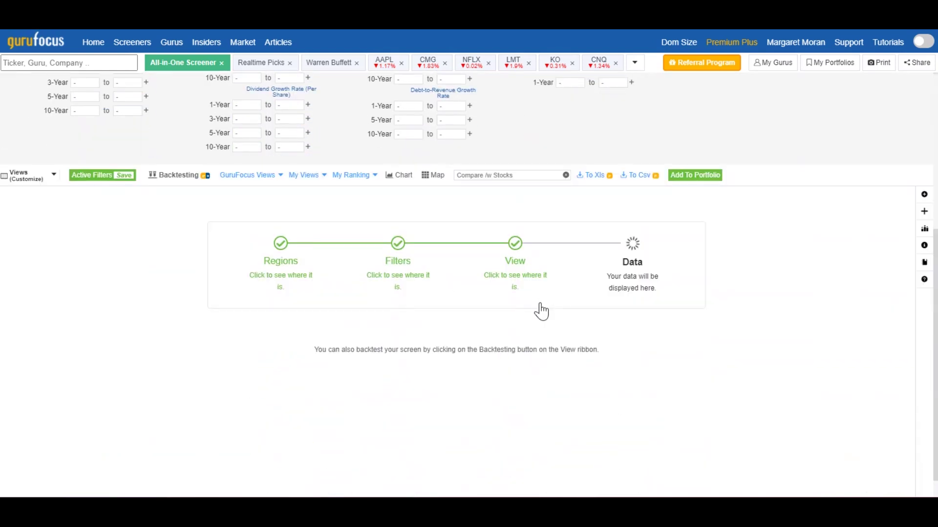
scroll(541, 311, "up", 5)
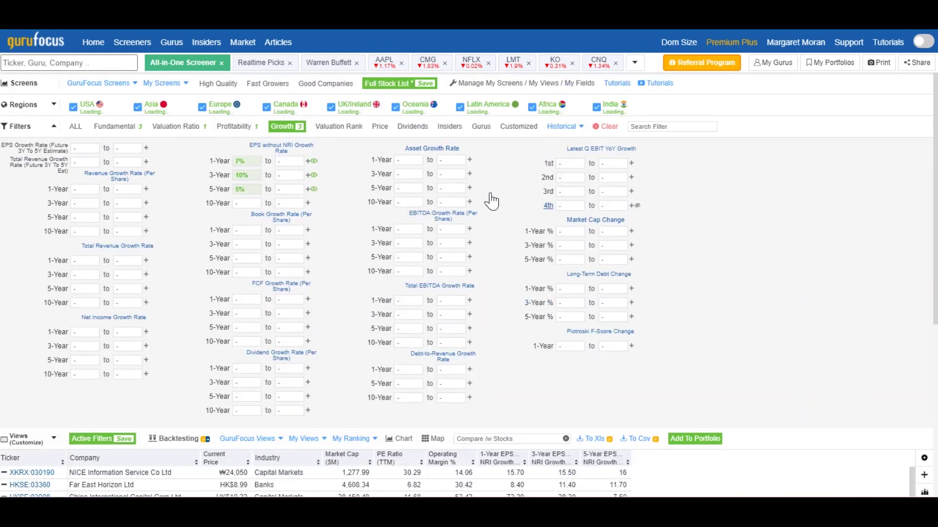
View the Valuation Rank and Dividends filters and display all filter categories together
left_click(336, 129)
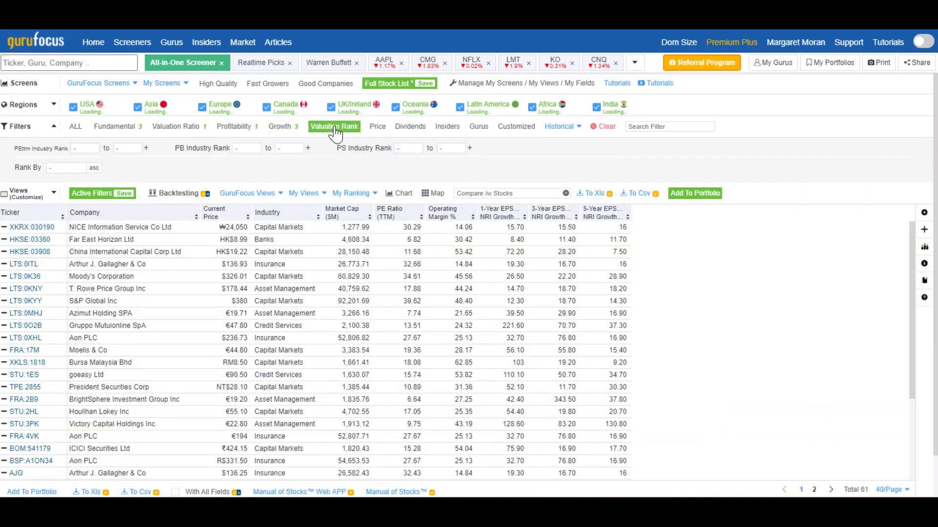
left_click(409, 129)
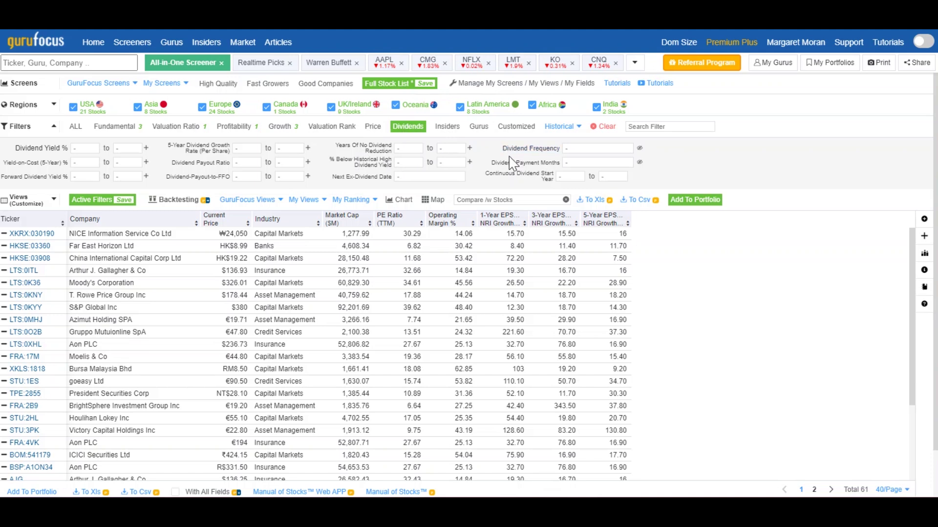
left_click(76, 127)
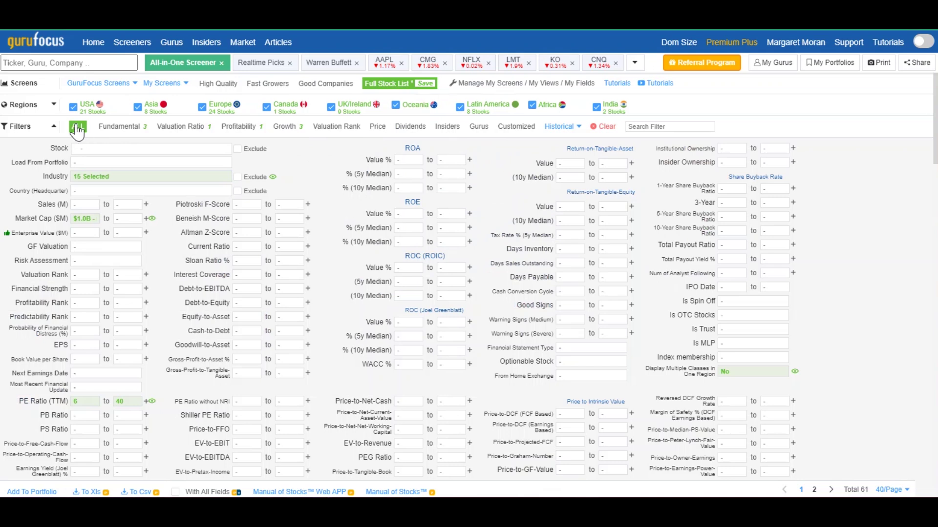
Search all filters for "price" and open the customized filters list
left_click(657, 129)
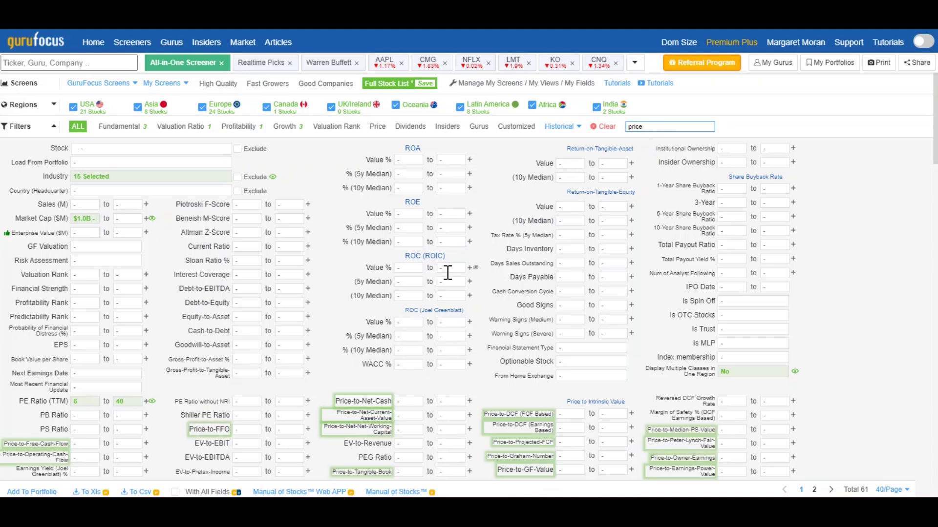
scroll(441, 282, "down", 3)
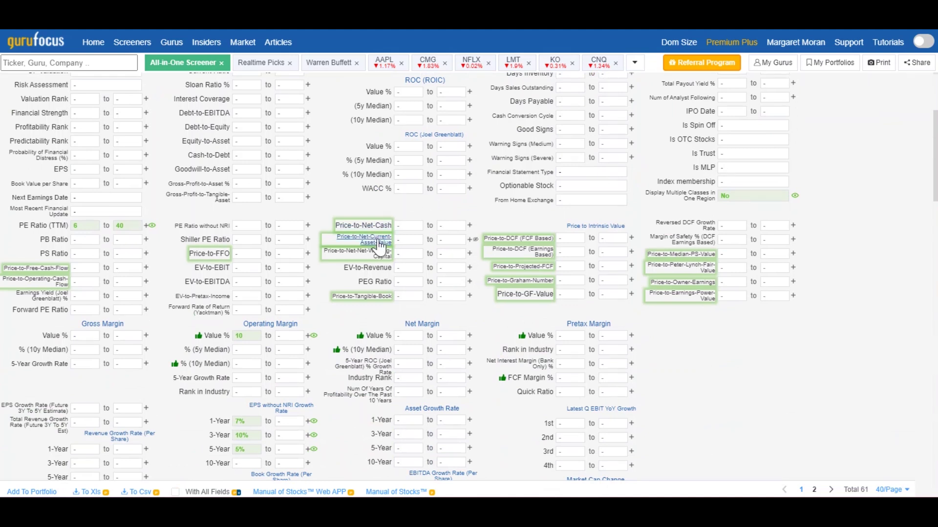
scroll(526, 283, "up", 3)
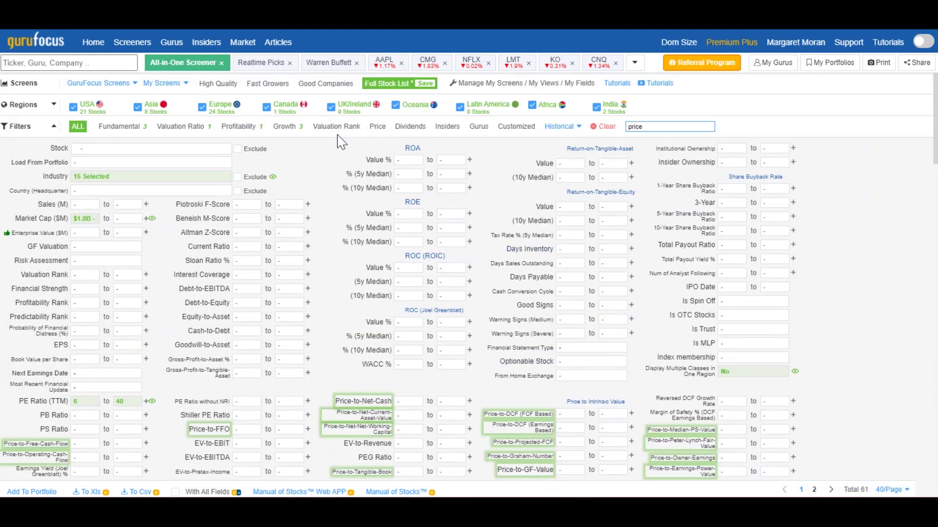
left_click(520, 131)
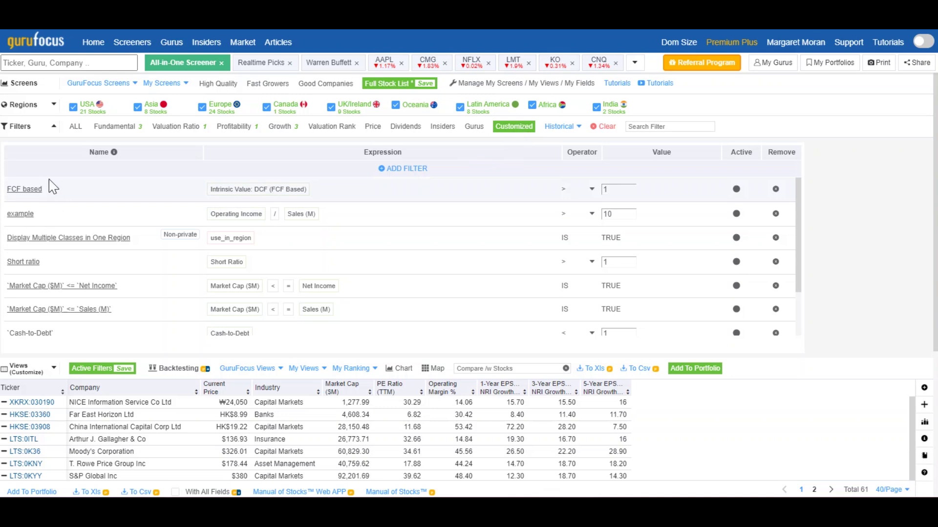
left_click(25, 189)
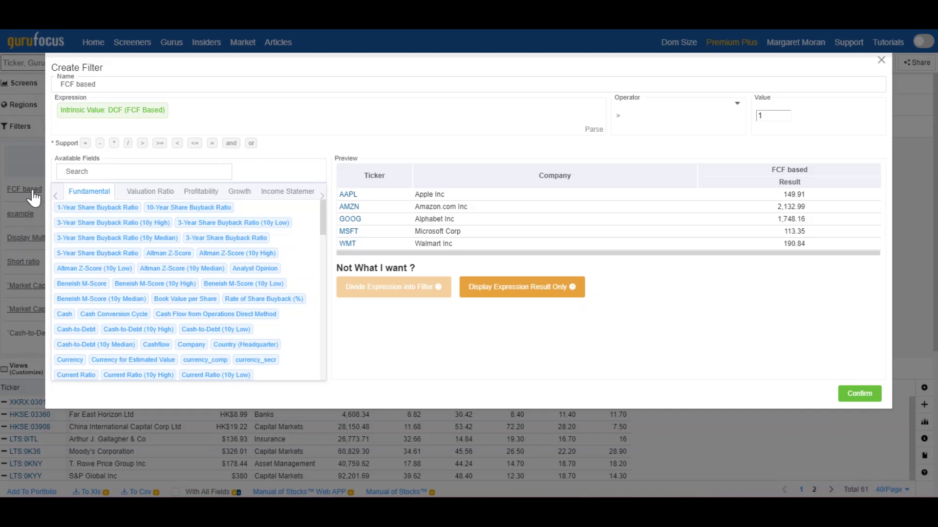
triple_click(118, 79)
left_click(13, 82)
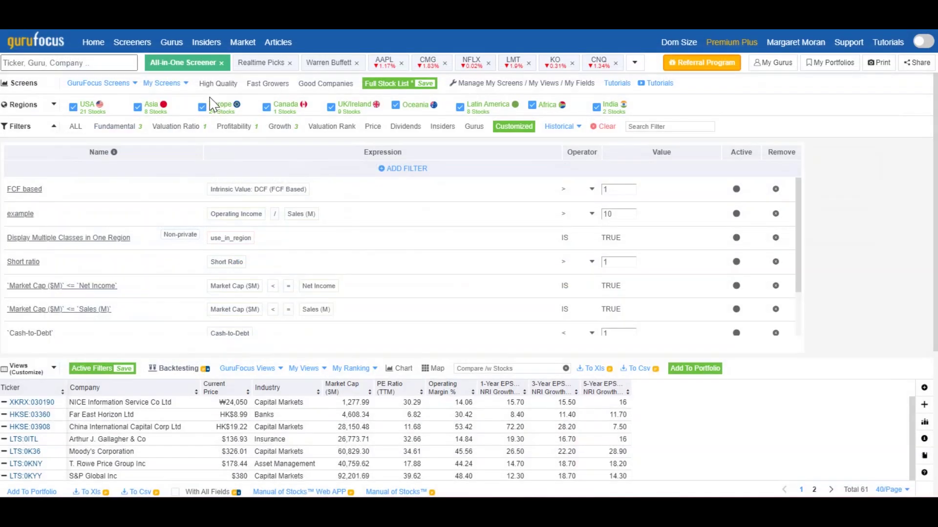
Open the FCF based customized filter and apply it with Intrinsic Value: DCF (FCF Based) greater than 1
left_click(33, 190)
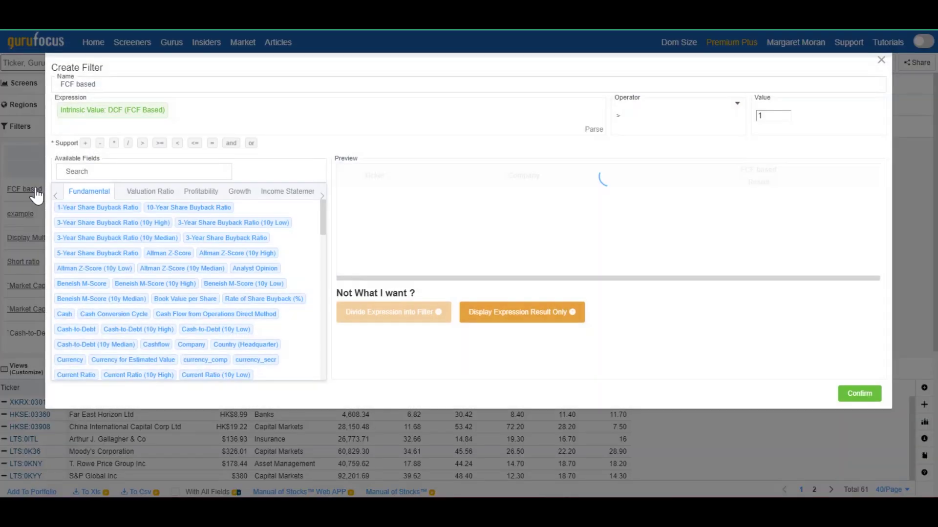
left_click(205, 112)
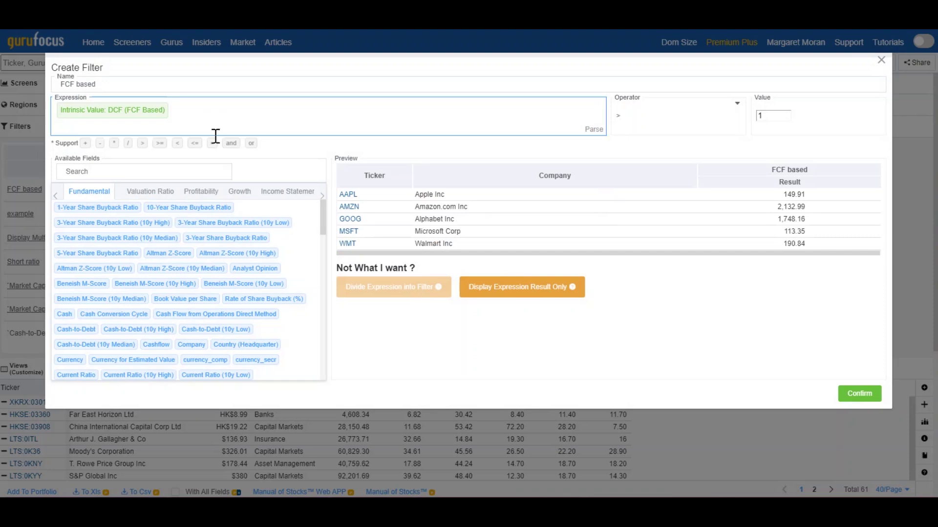
left_click(654, 118)
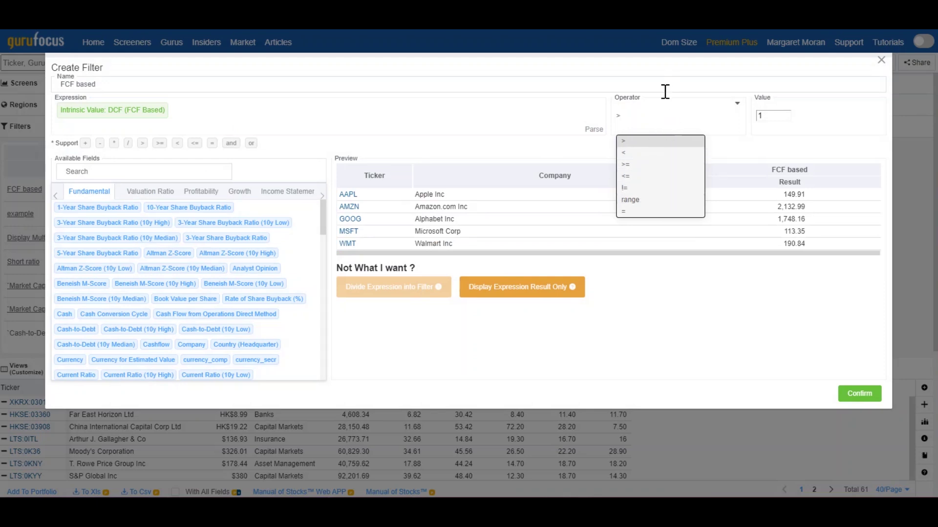
left_click(728, 113)
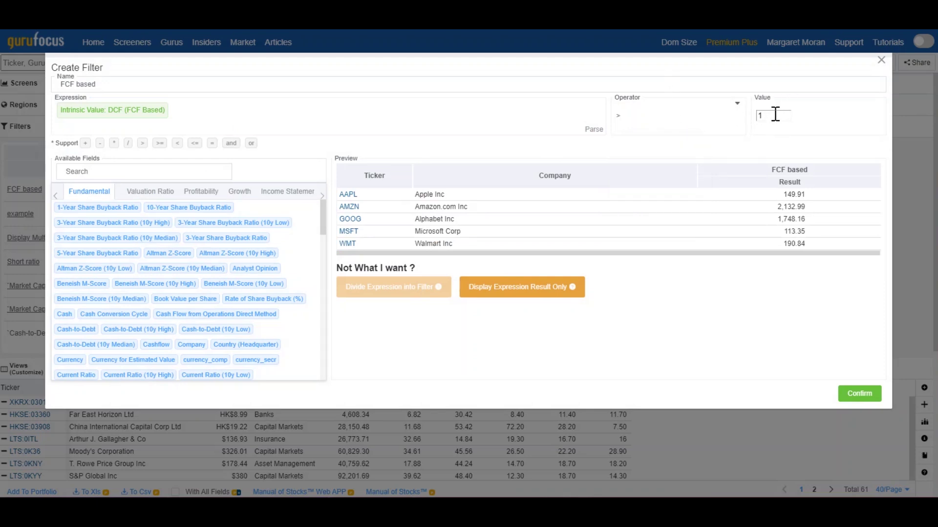
left_click(852, 395)
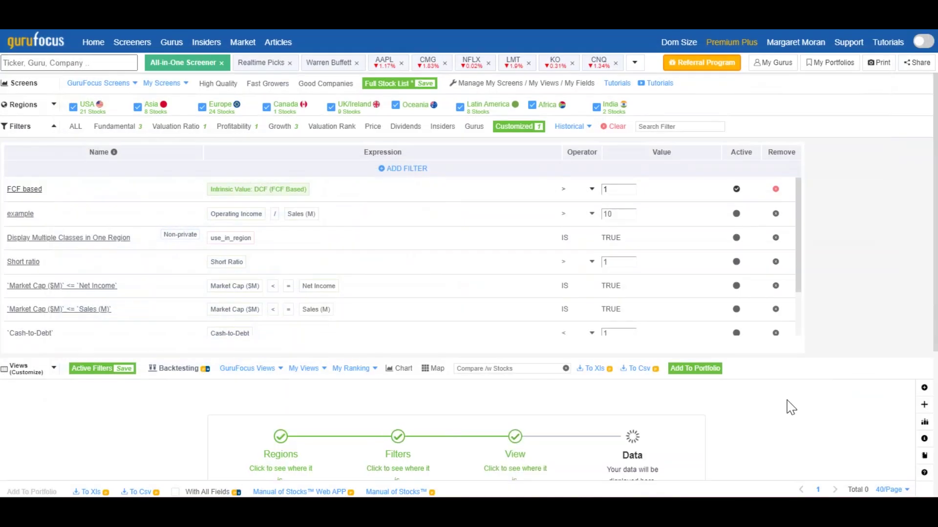
scroll(706, 360, "down", 3)
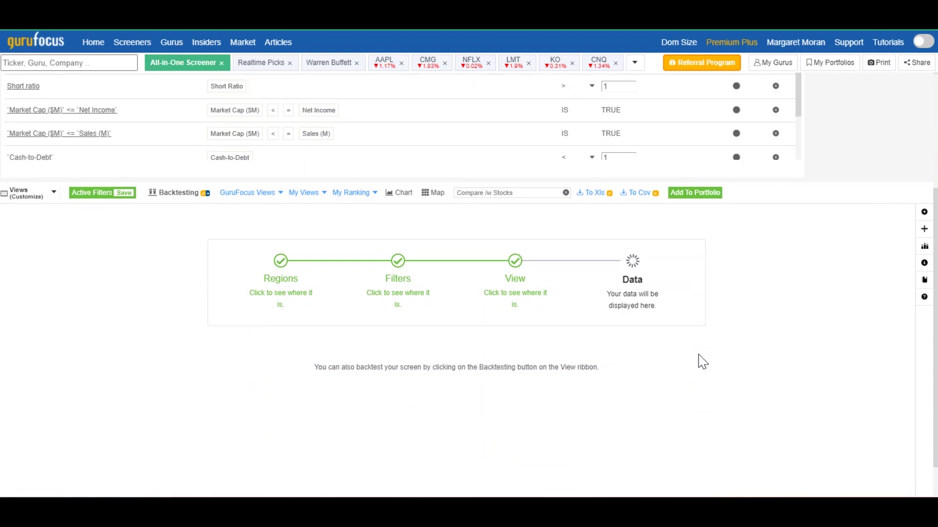
scroll(702, 362, "up", 3)
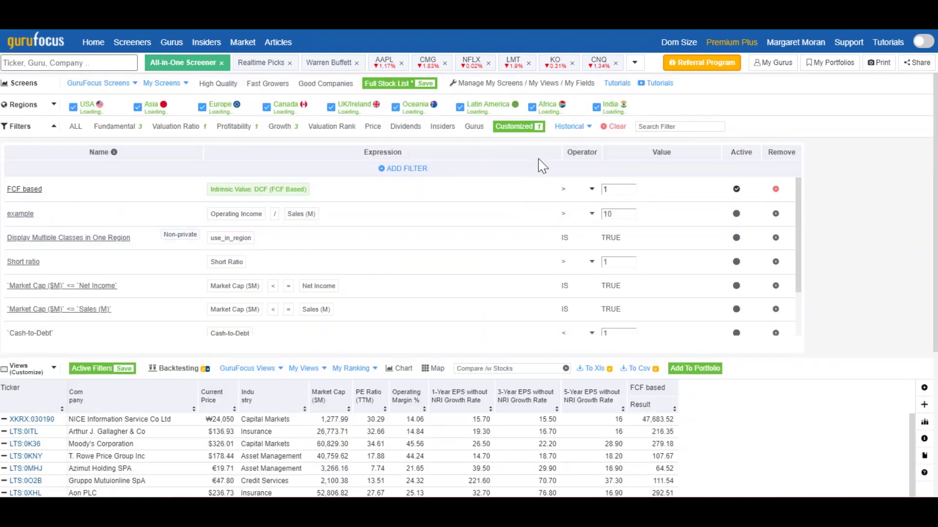
Load the predefined High Quality screener and show its Fundamental filters
mouse_move(144, 42)
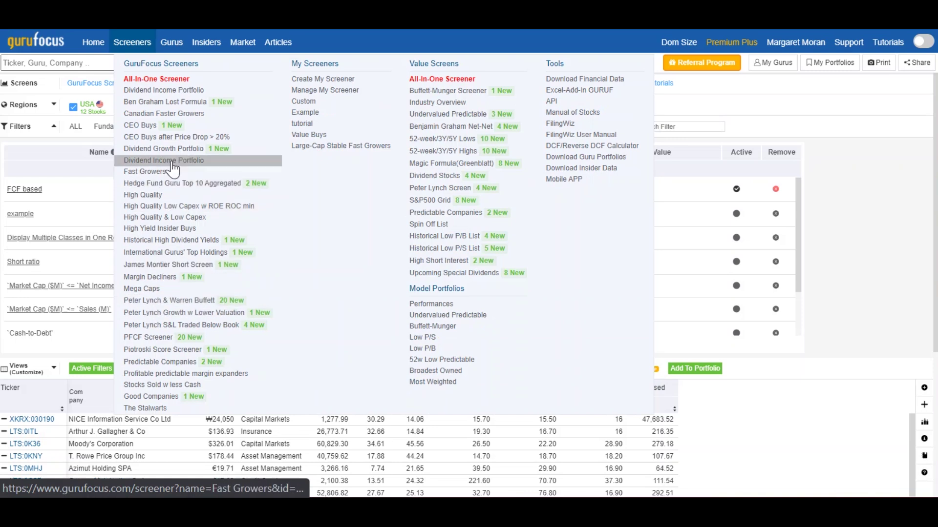
left_click(143, 196)
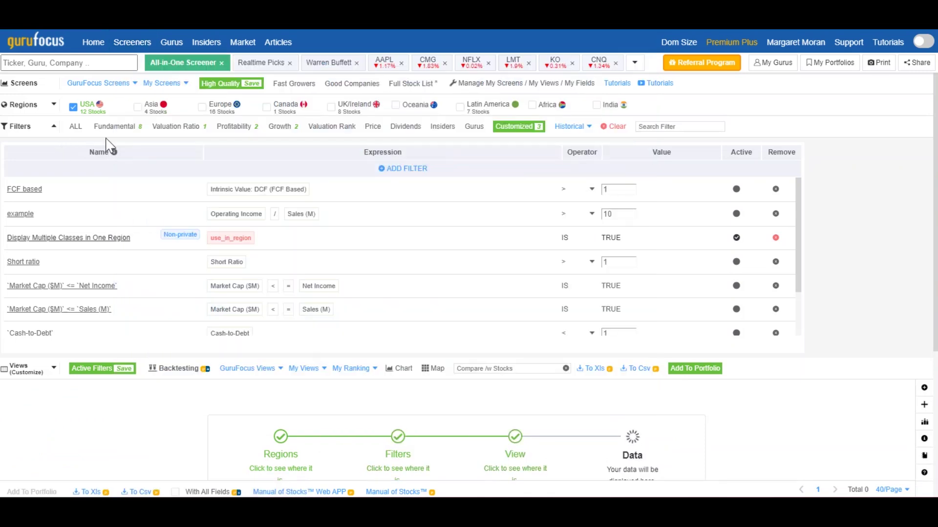
left_click(124, 129)
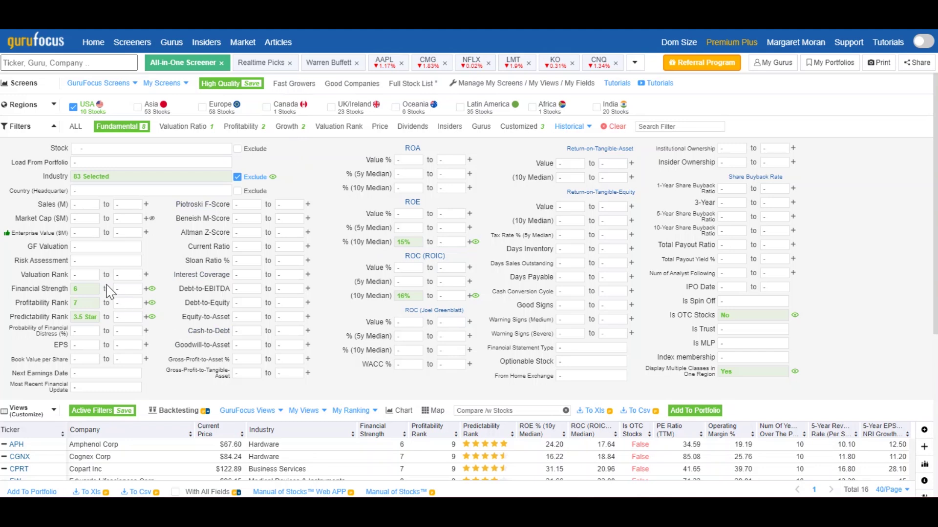
Set the minimum Financial Strength to 5 and the minimum Profitability Rank to 8
left_click(85, 292)
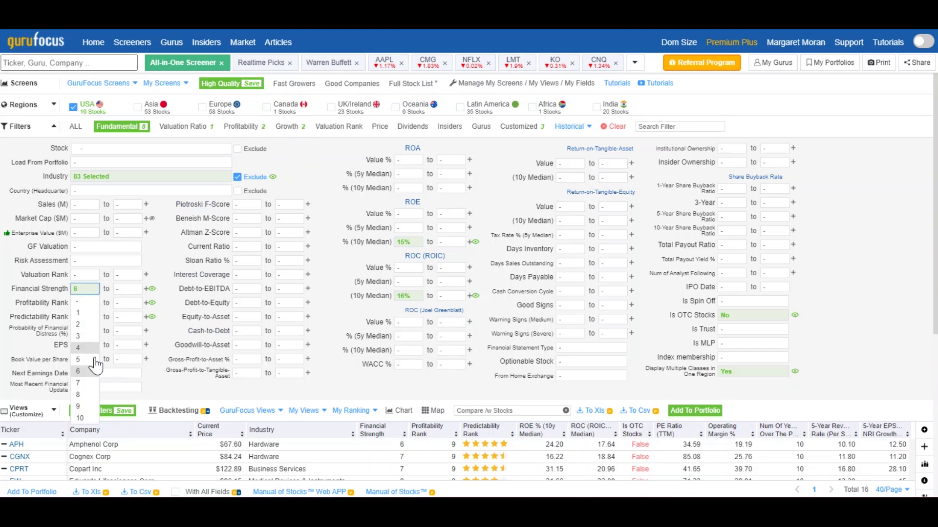
left_click(95, 362)
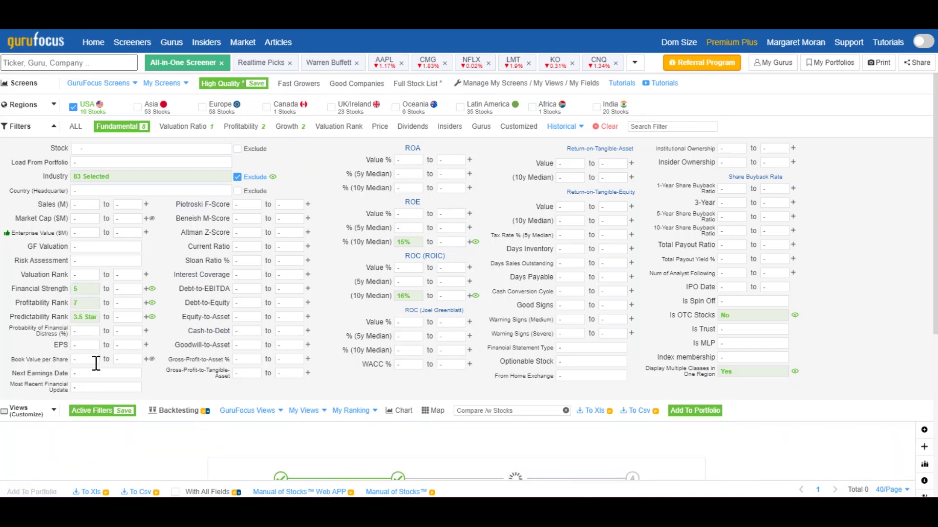
left_click(86, 303)
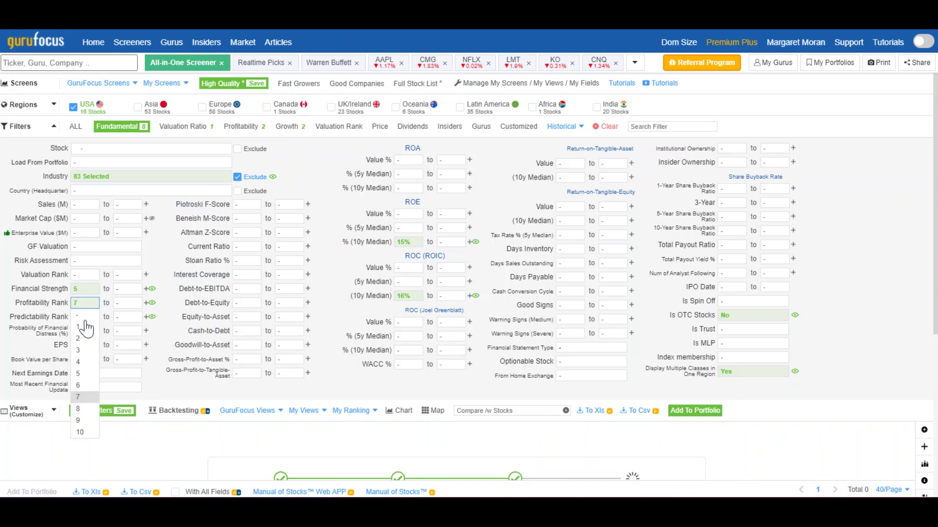
left_click(77, 410)
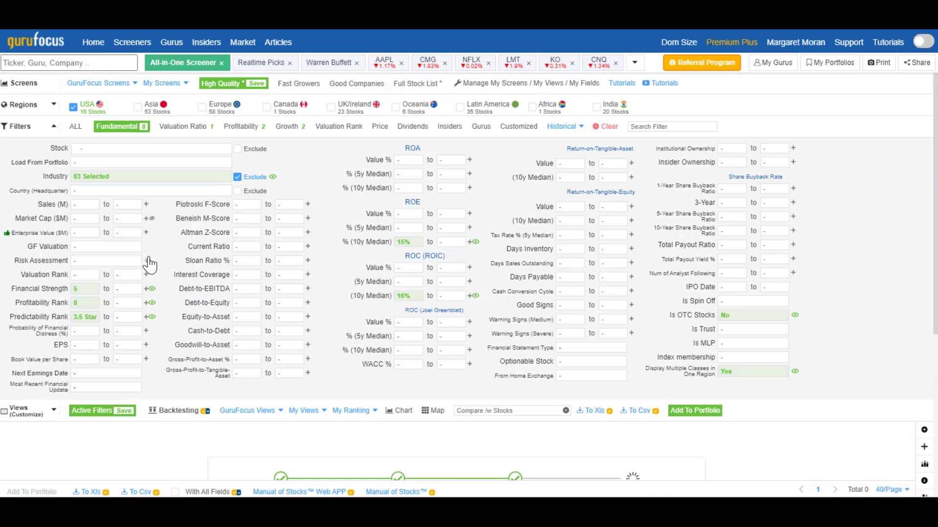
Try limiting GF Valuation to Modestly Undervalued stocks and clear that selection after checking the results
left_click(86, 249)
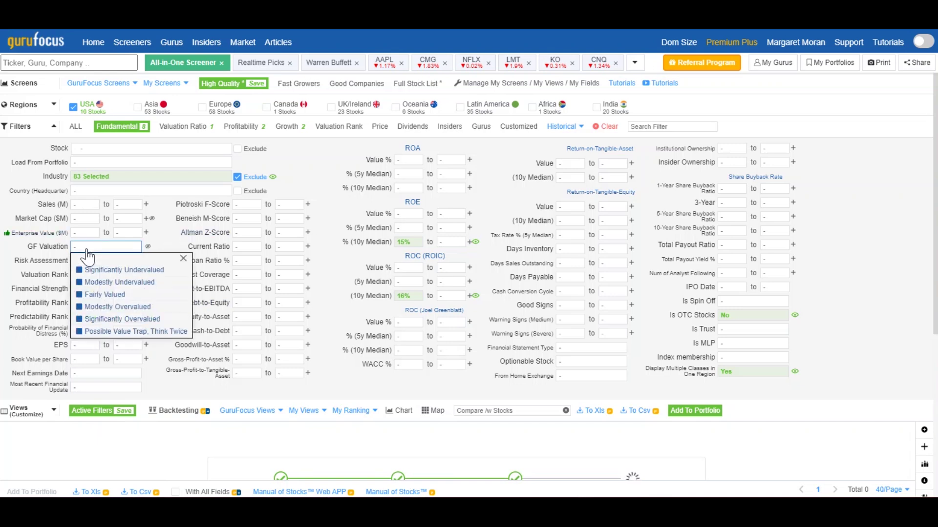
left_click(79, 282)
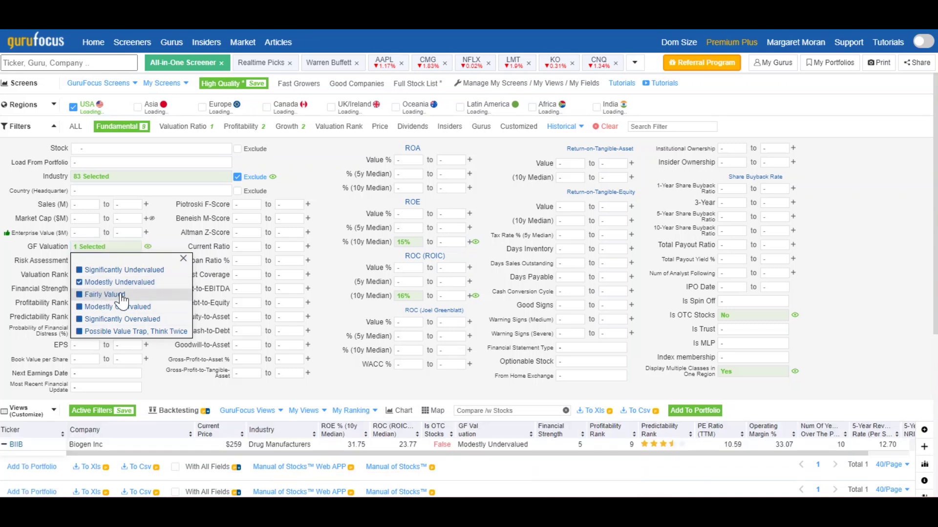
scroll(249, 349, "down", 3)
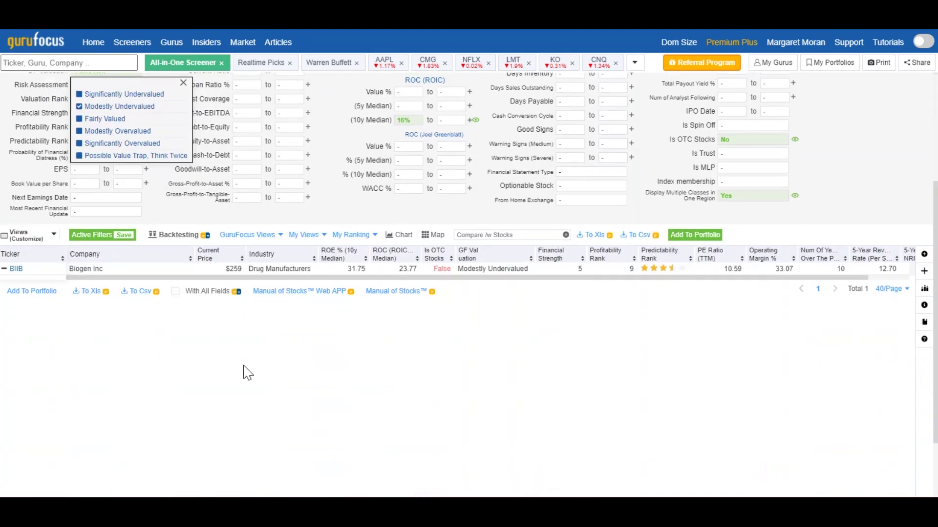
scroll(246, 373, "up", 3)
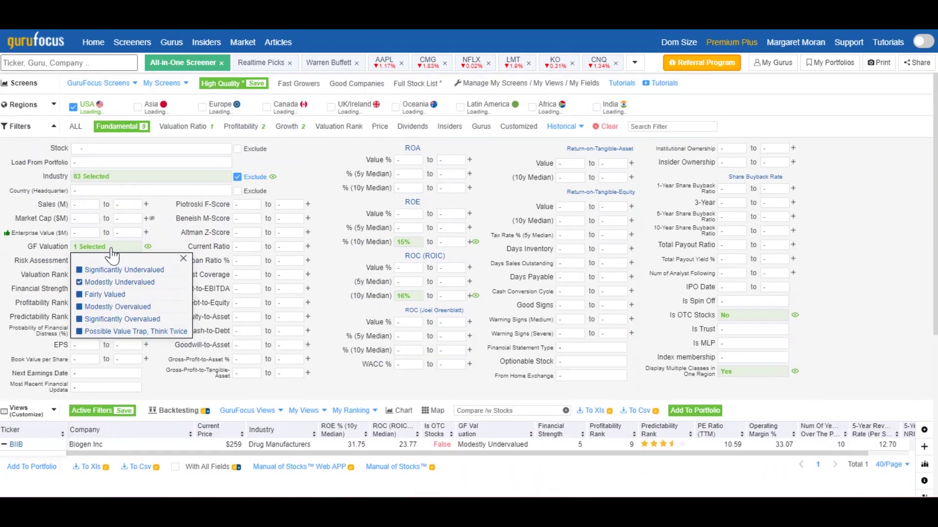
left_click(87, 283)
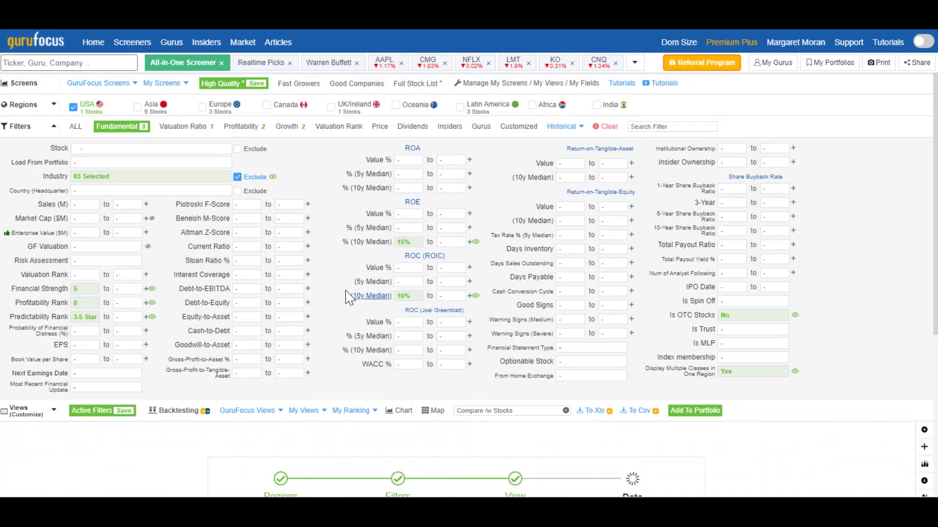
Open the Buffett-Munger Screener and examine its explanation, performance chart and stock list
mouse_move(133, 42)
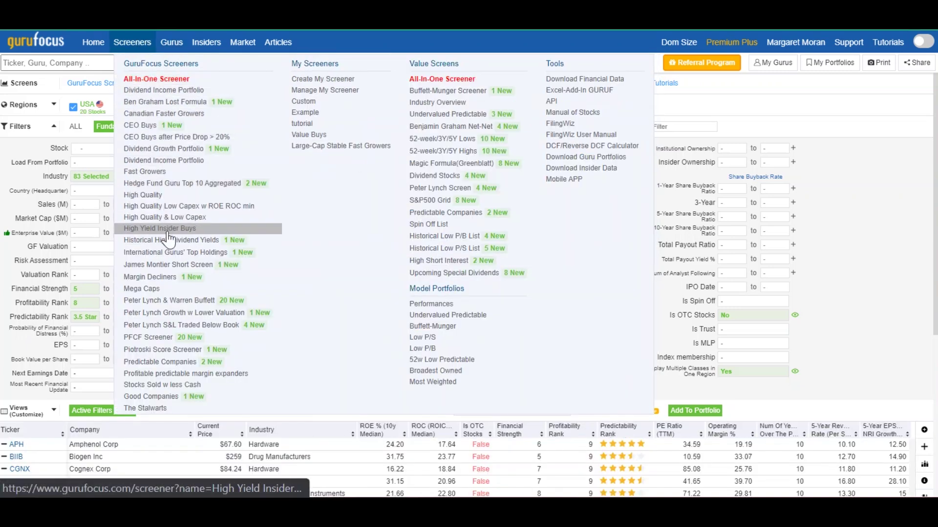
left_click(437, 93)
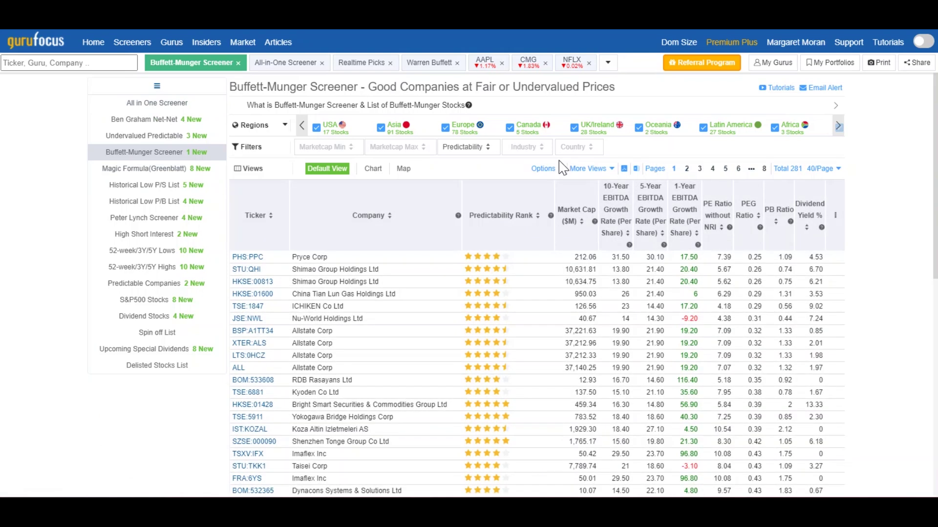
left_click(469, 107)
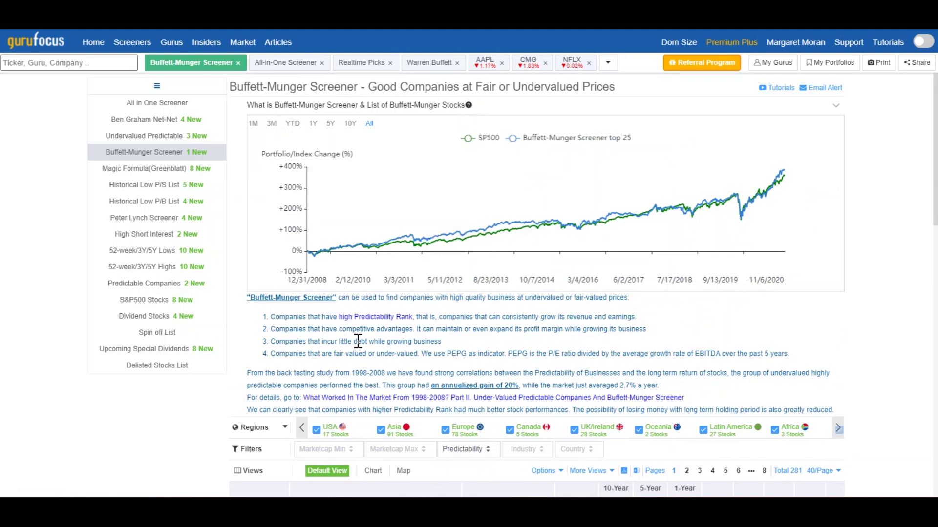
scroll(379, 337, "down", 3)
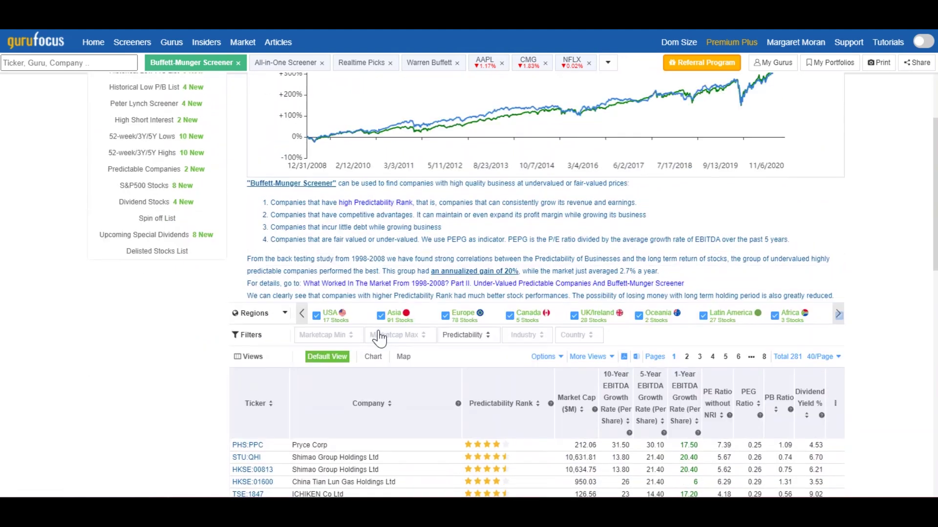
scroll(378, 337, "up", 3)
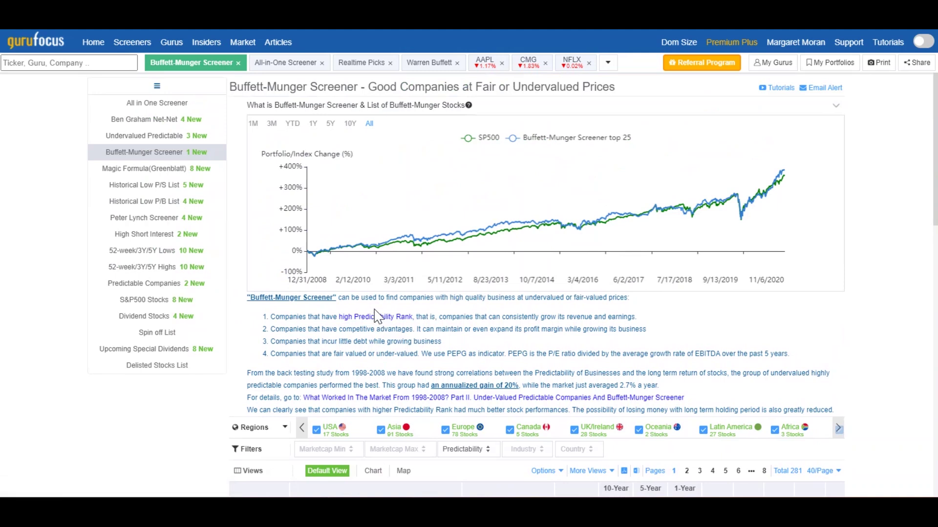
scroll(376, 316, "down", 2)
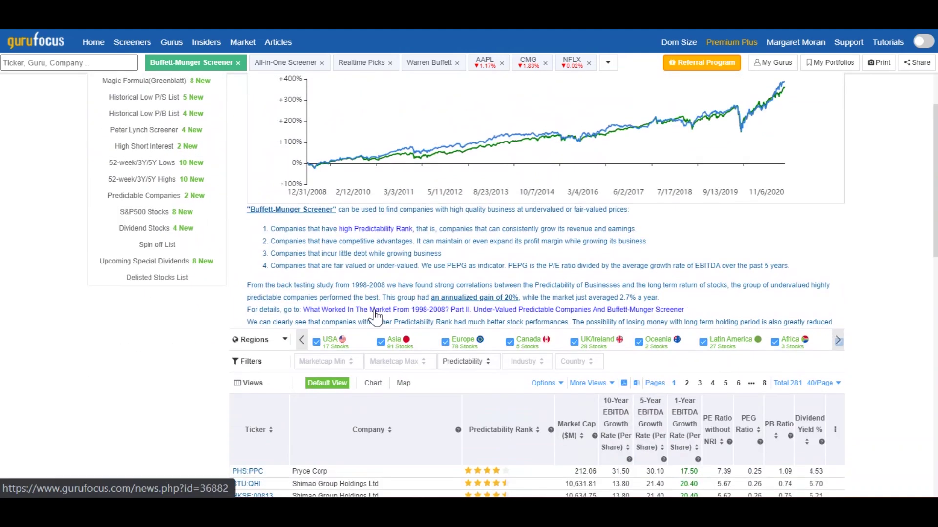
scroll(375, 317, "up", 2)
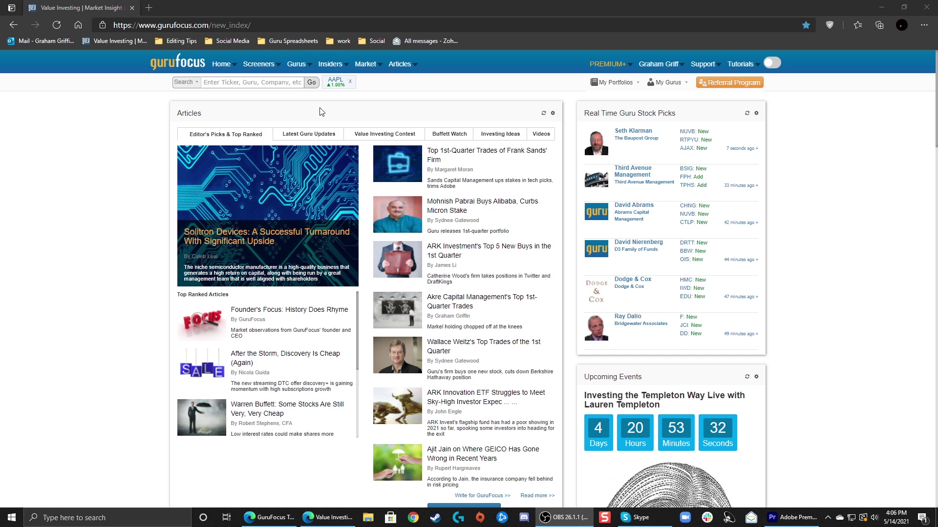
Open the Score Board of Gurus to review the gurus' portfolio performance
mouse_move(299, 72)
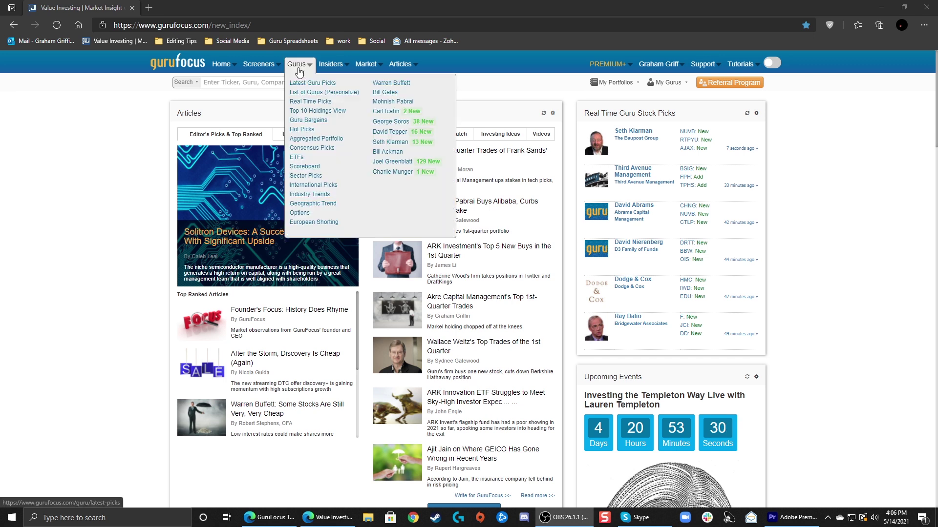
left_click(310, 169)
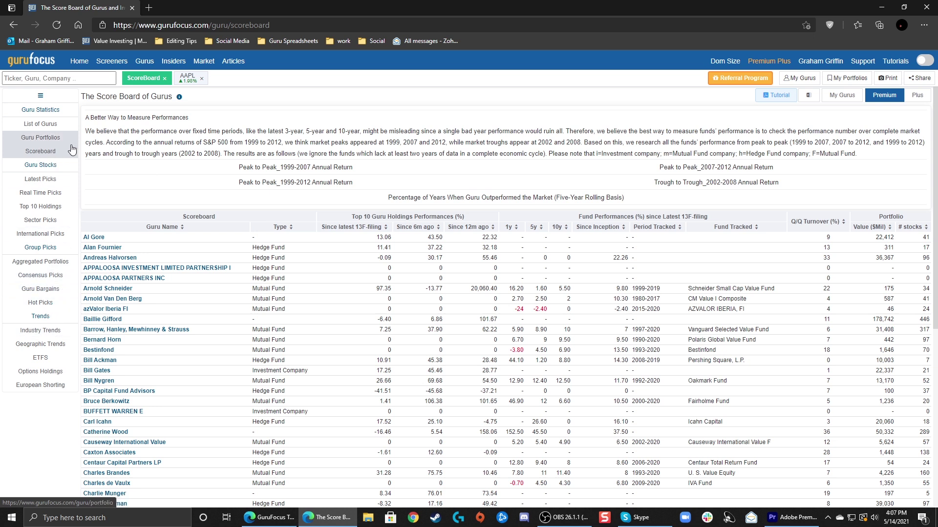
mouse_move(150, 63)
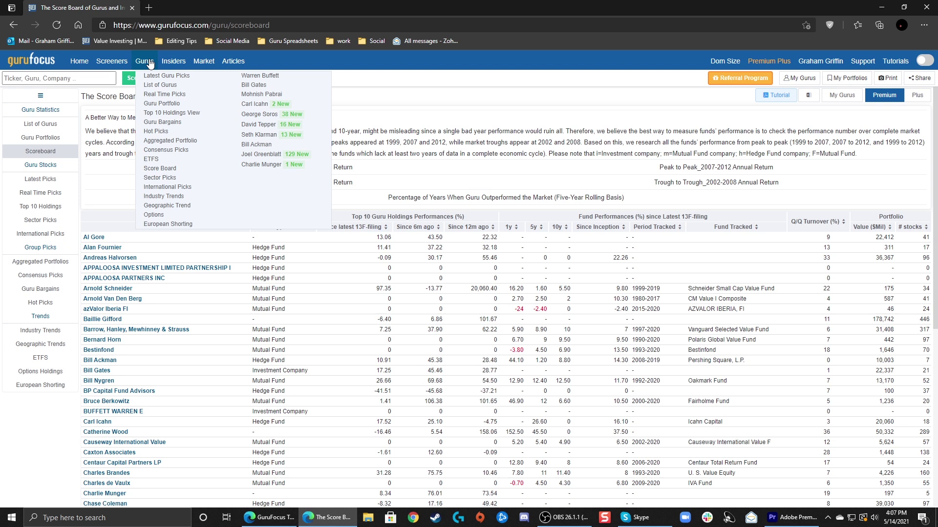
Open the List of Gurus and view the basic, premium and plus groups in turn
left_click(56, 126)
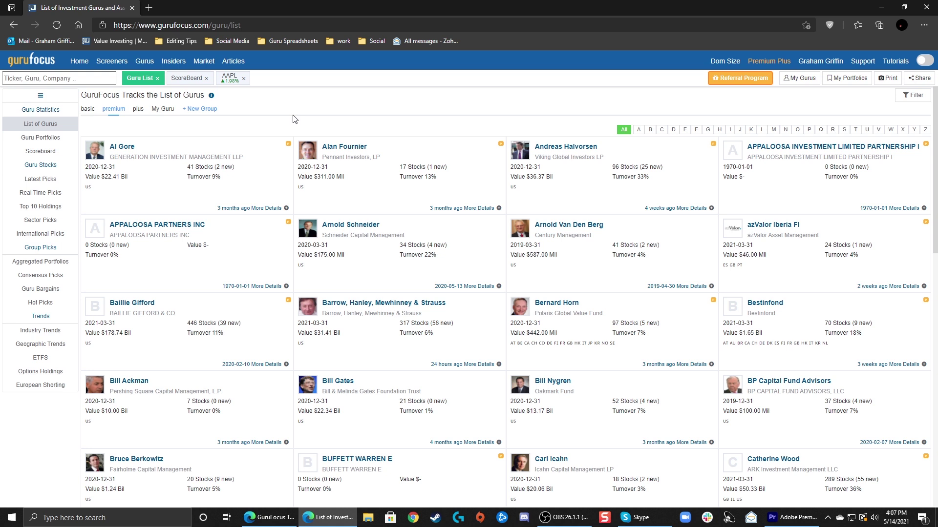
left_click(87, 109)
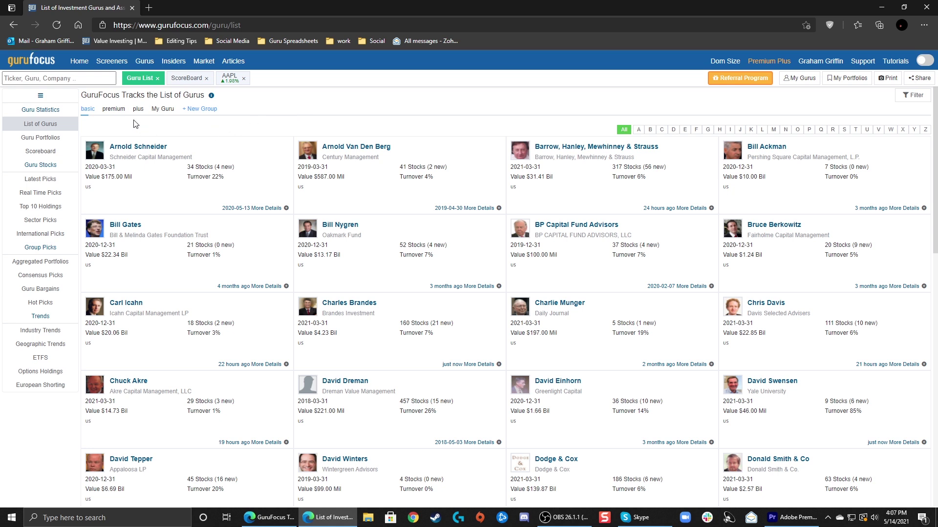
left_click(113, 109)
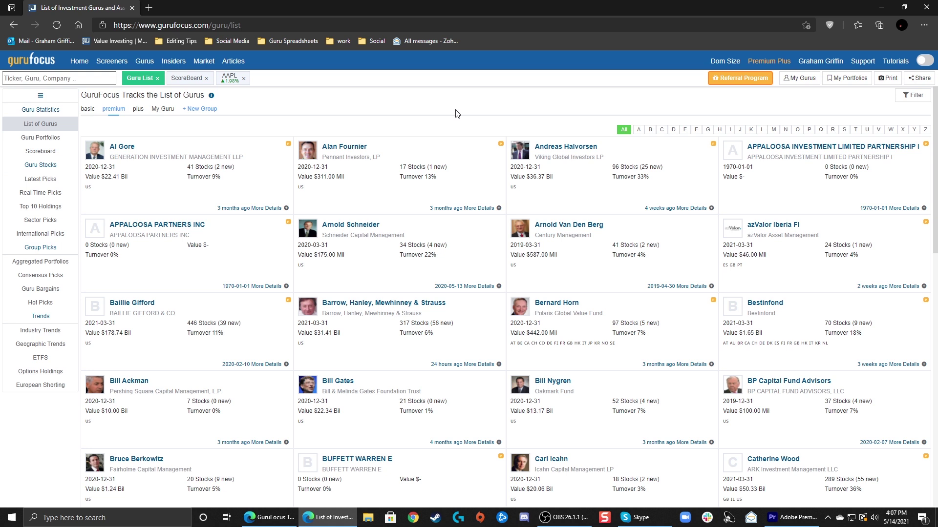
left_click(139, 109)
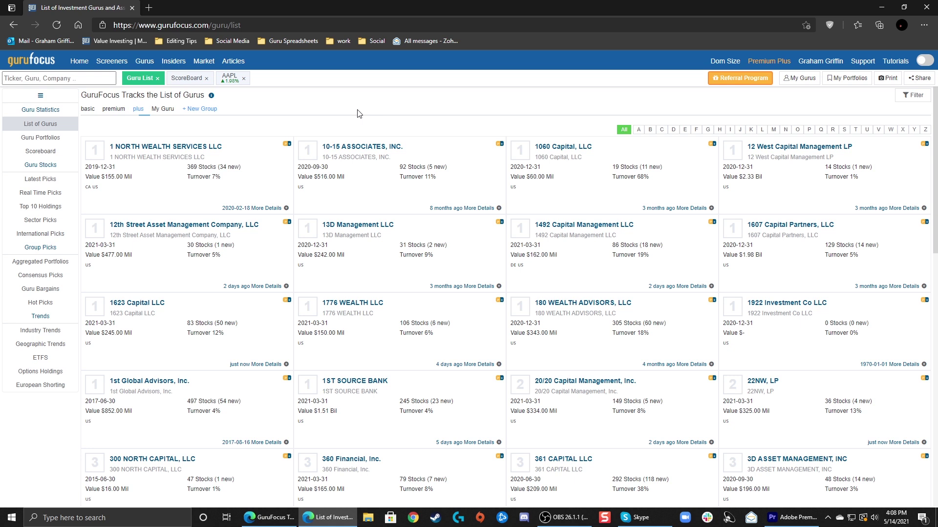
Show the My Guru group and view the Personalize Gurus settings for managing its members, leaving them unchanged
left_click(164, 112)
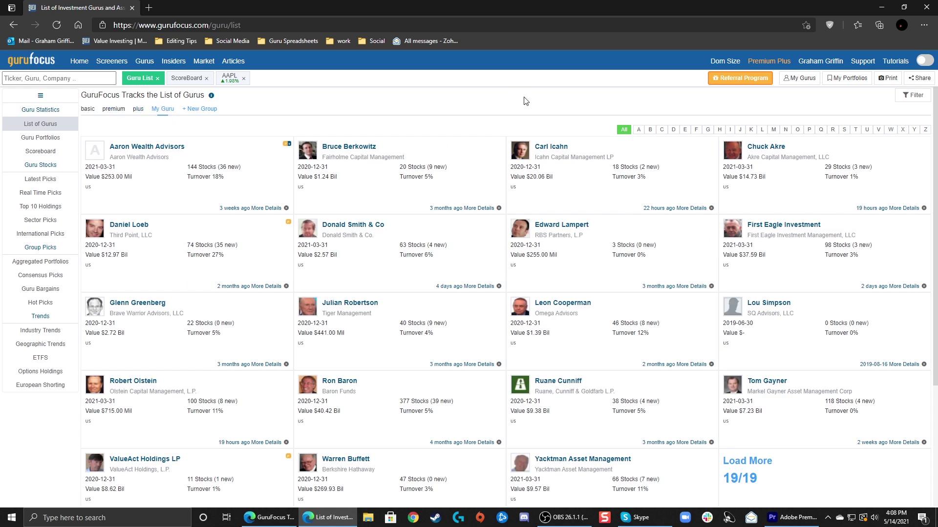
left_click(798, 79)
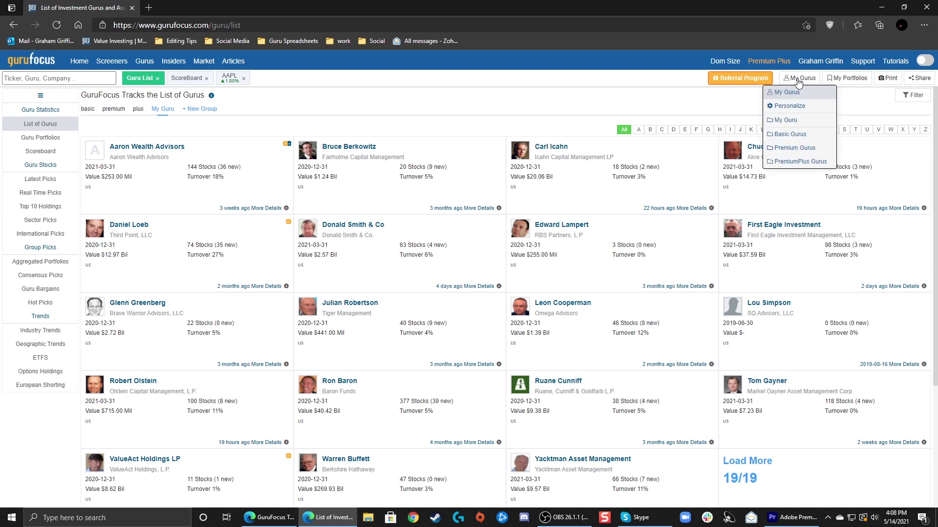
left_click(783, 105)
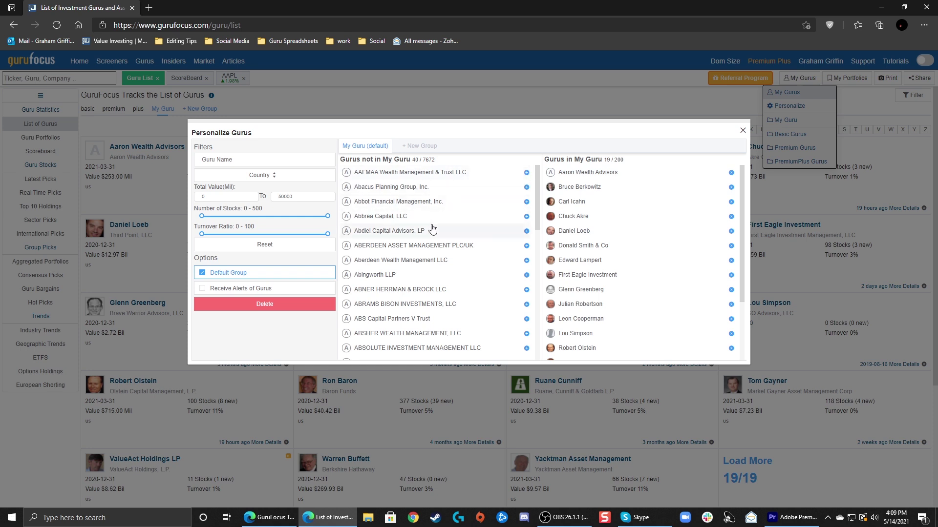
left_click(742, 130)
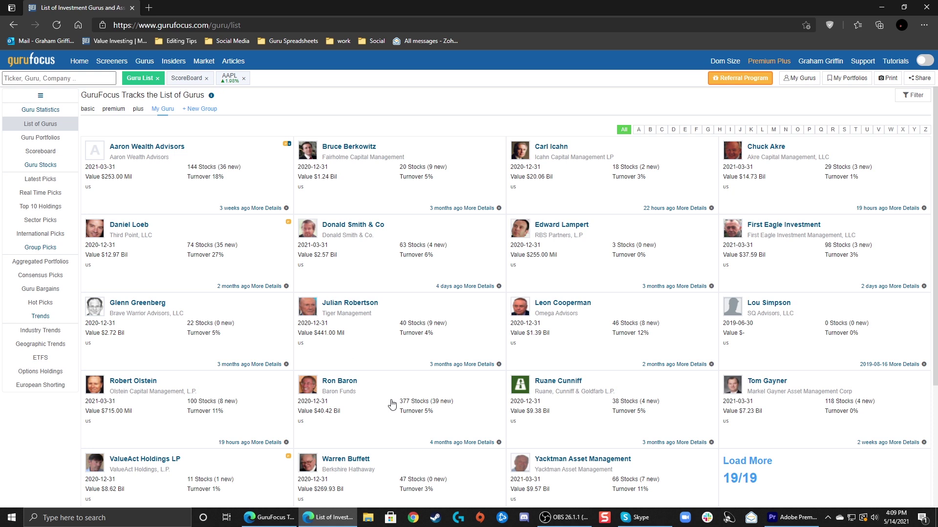
Open Warren Buffett's guru page from the My Guru list and review his latest stock trades
left_click(349, 462)
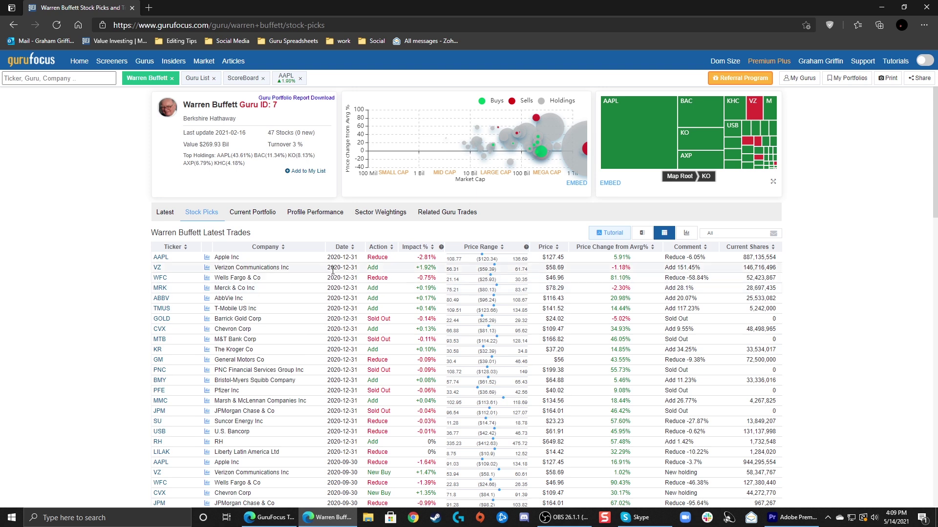
scroll(337, 269, "down", 8)
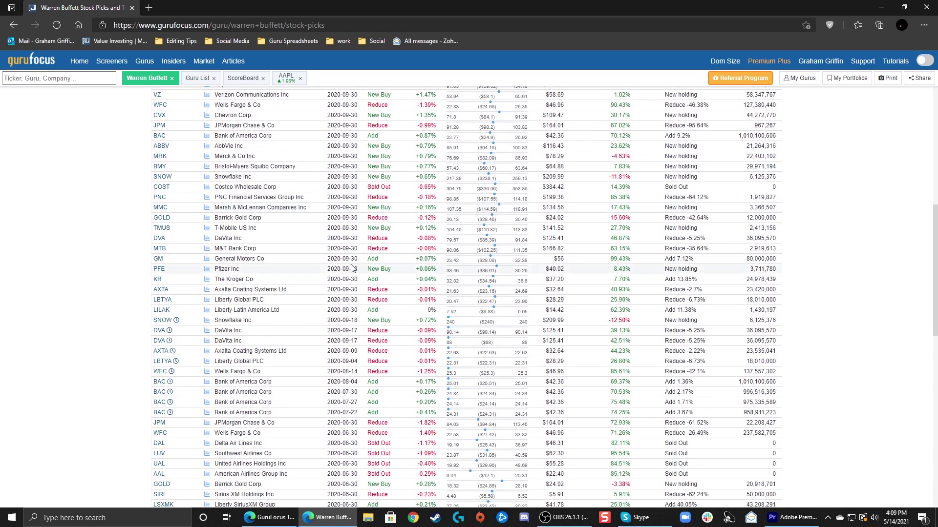
scroll(352, 268, "down", 4)
scroll(353, 253, "down", 6)
scroll(352, 254, "up", 8)
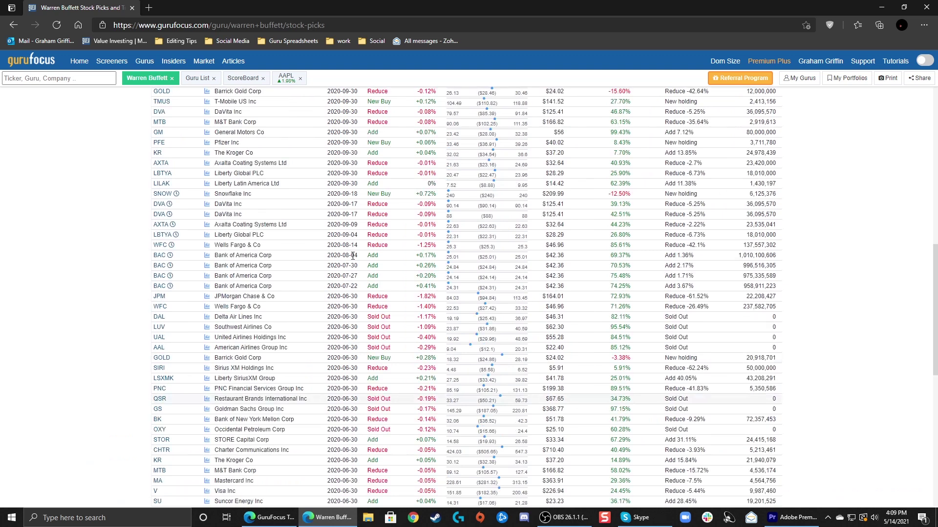
scroll(352, 255, "up", 1)
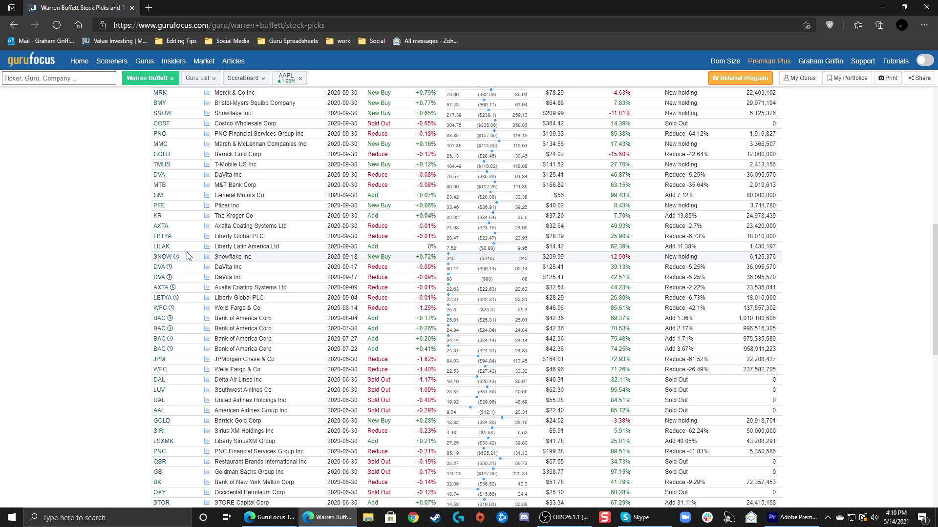
scroll(187, 256, "up", 10)
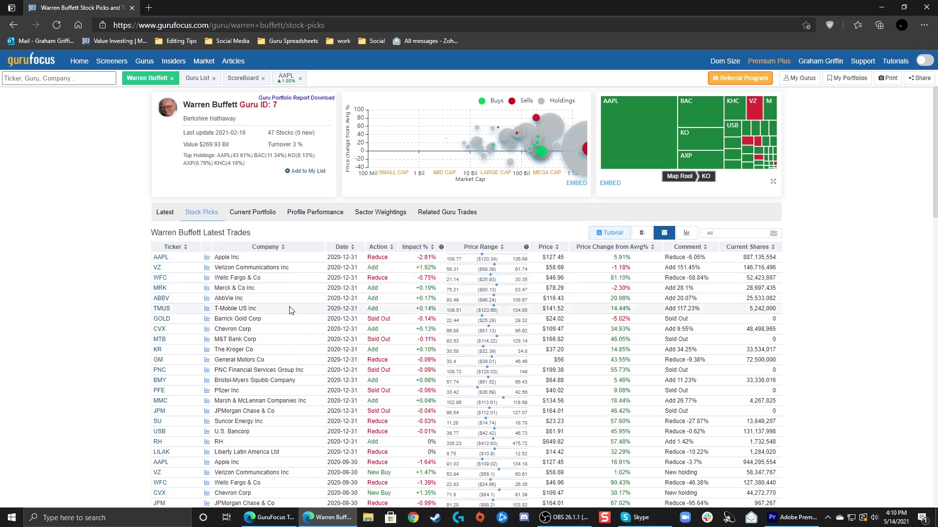
View Buffett's holding history chart and quarterly buys and sells for The Kroger Co, and close it
scroll(279, 318, "down", 1)
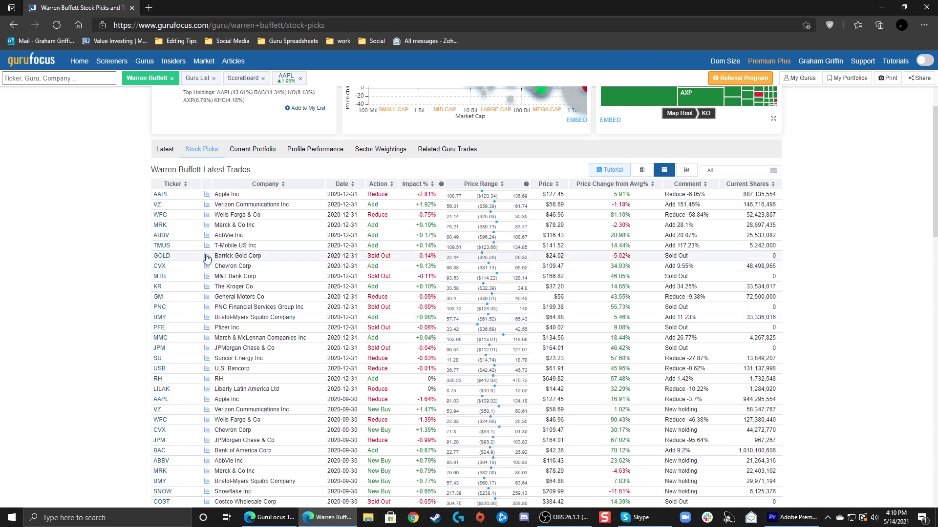
left_click(207, 289)
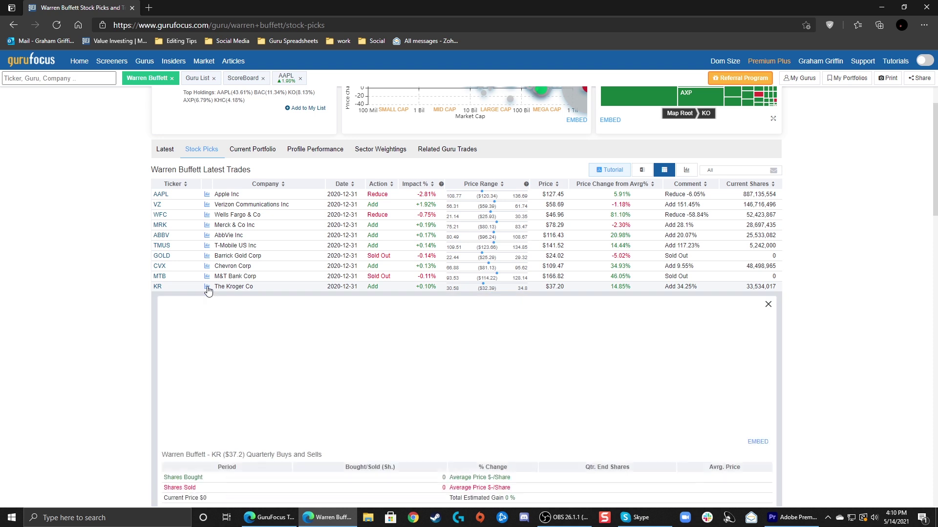
scroll(127, 320, "down", 3)
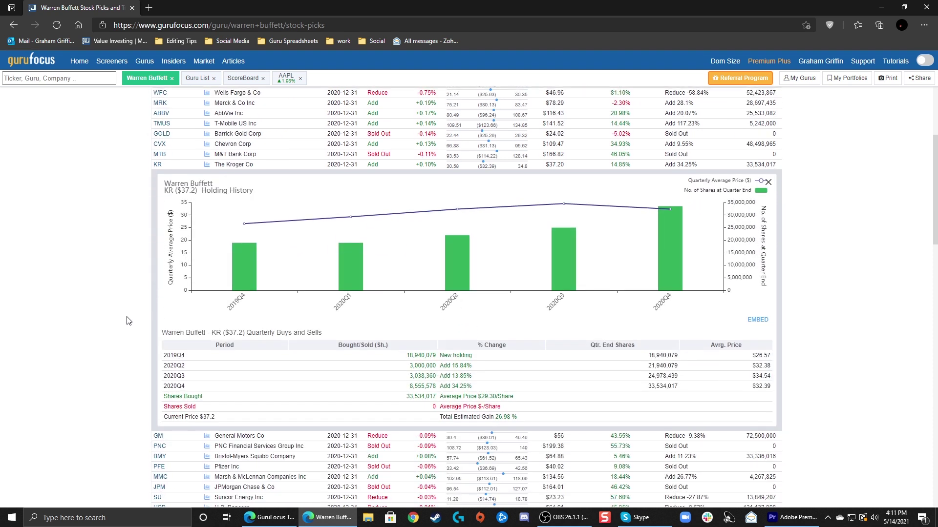
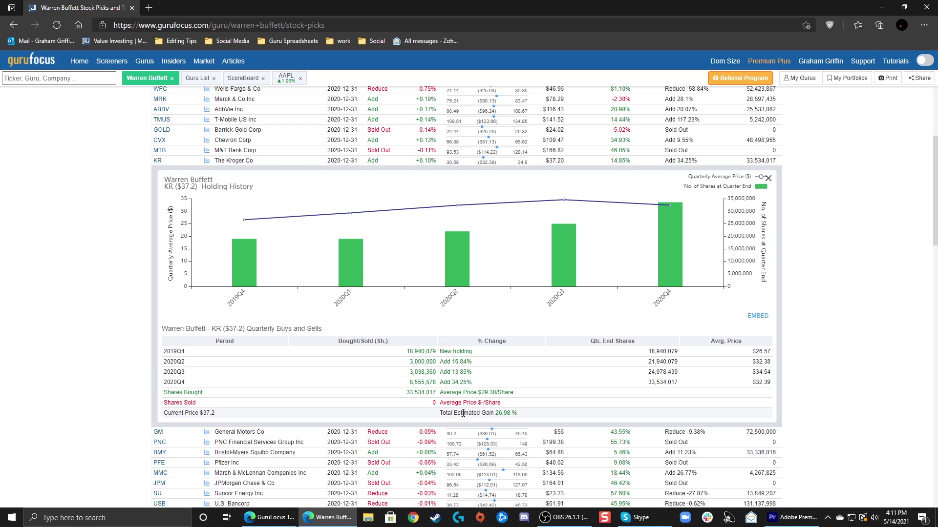
left_click(768, 178)
Open Buffett's Current Portfolio and sort the holdings by weighting, largest first
scroll(125, 271, "up", 4)
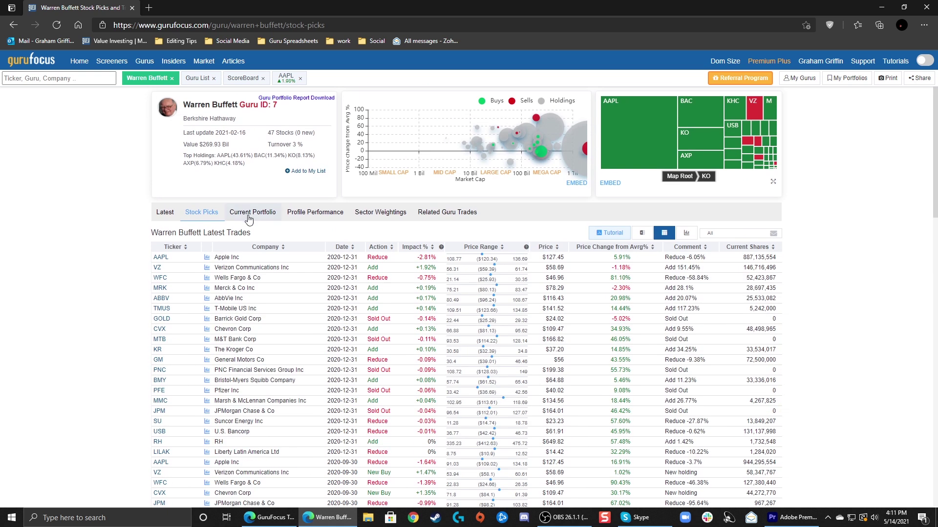
left_click(250, 215)
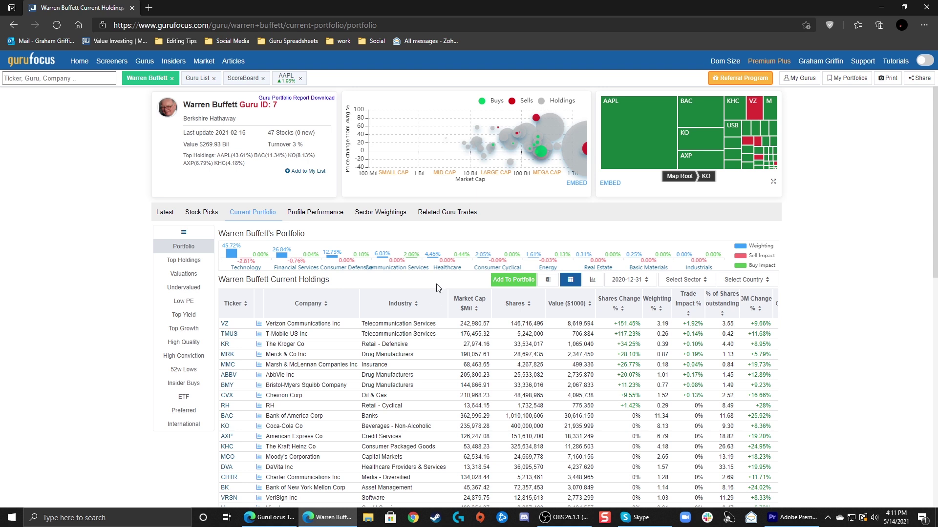
scroll(437, 289, "down", 1)
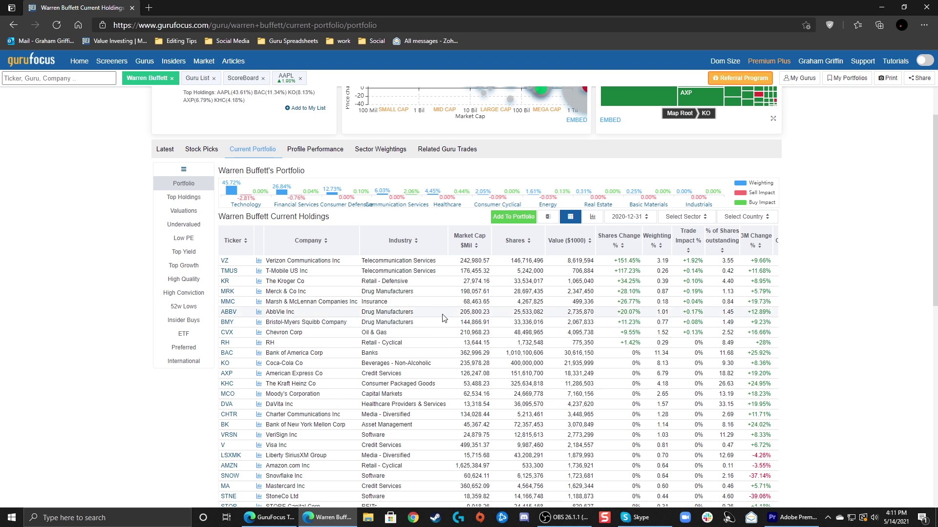
left_click(656, 237)
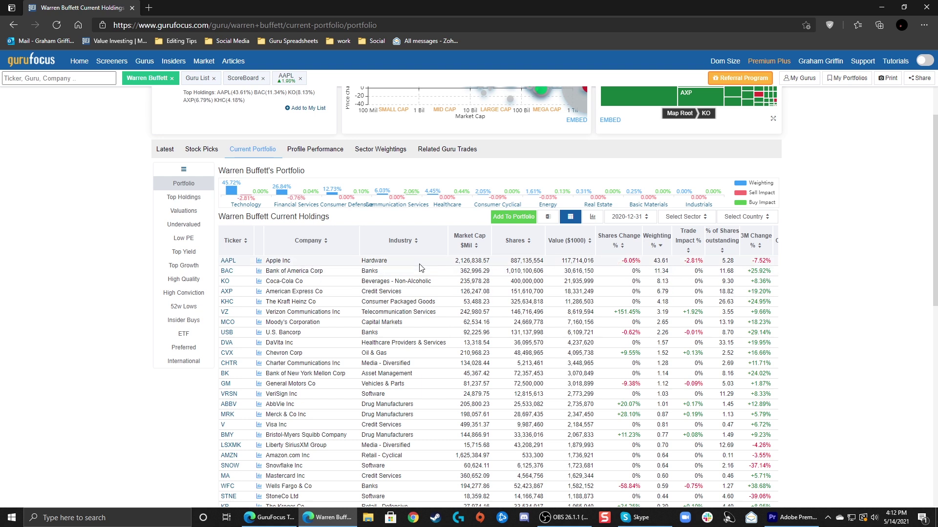
Open Buffett's Profile Performance and examine the holding history, the stock, bond and cash allocation, and the Berkshire book value performance
scroll(415, 268, "up", 2)
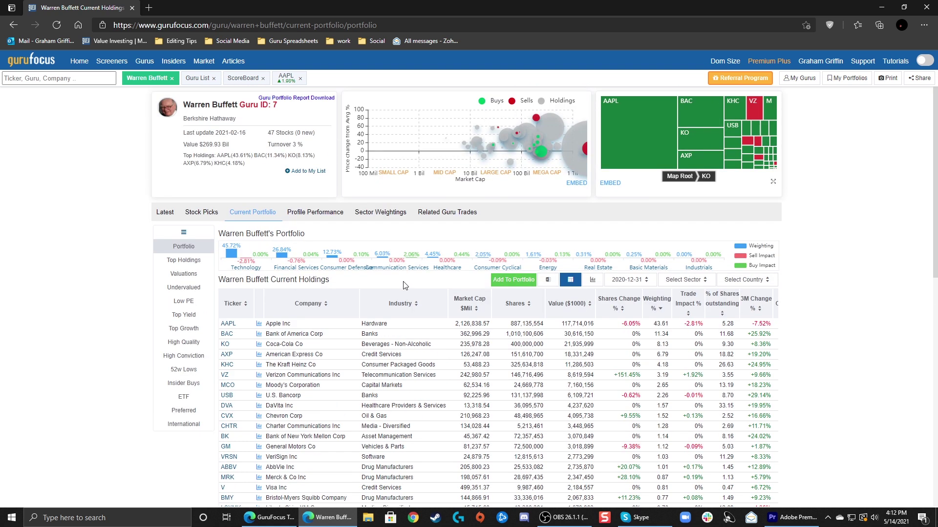
left_click(317, 213)
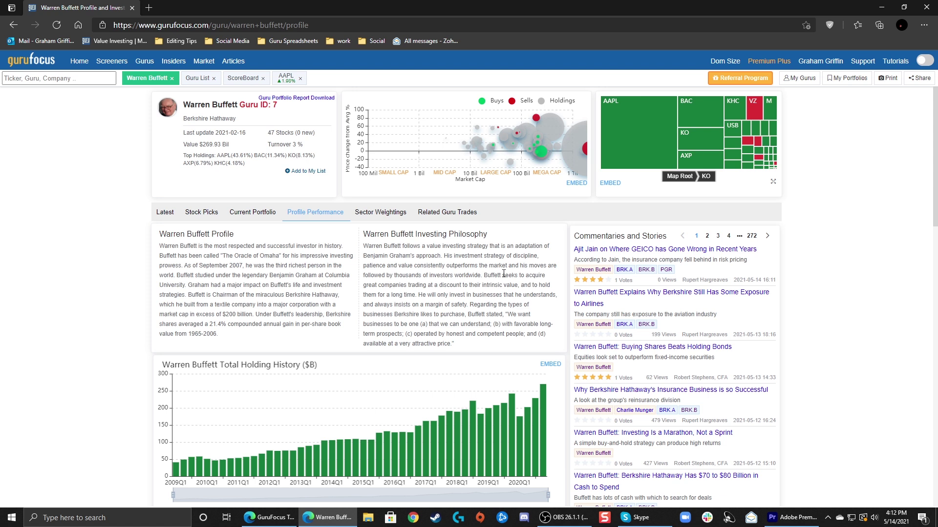
scroll(66, 300, "down", 3)
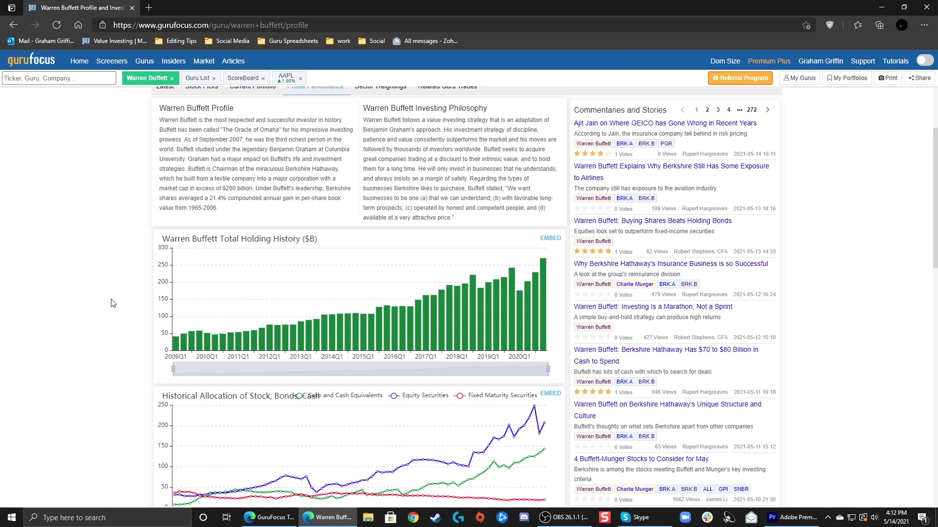
scroll(120, 304, "down", 3)
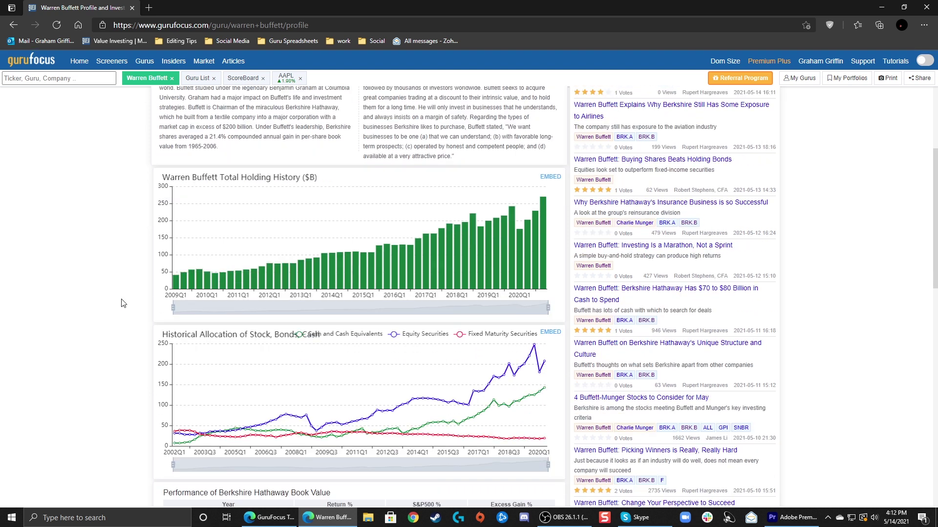
scroll(122, 305, "down", 1)
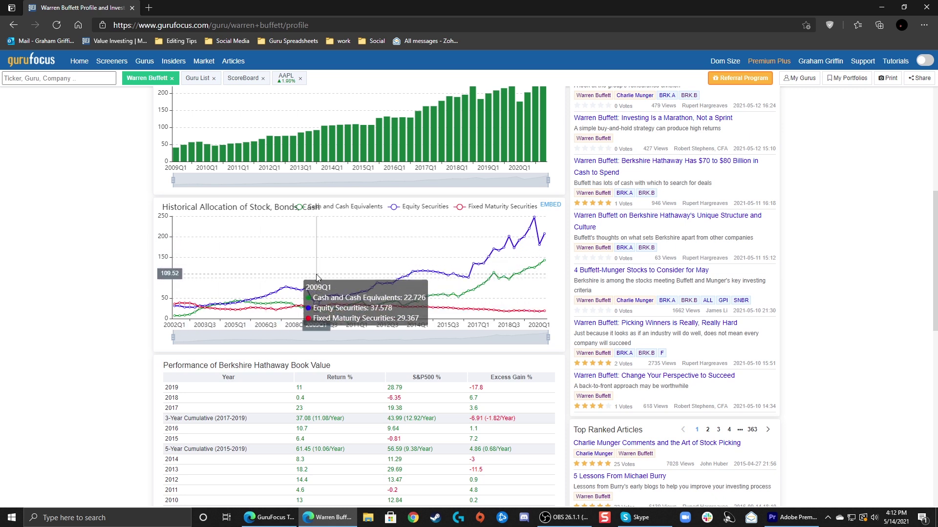
scroll(104, 291, "down", 1)
scroll(104, 291, "down", 3)
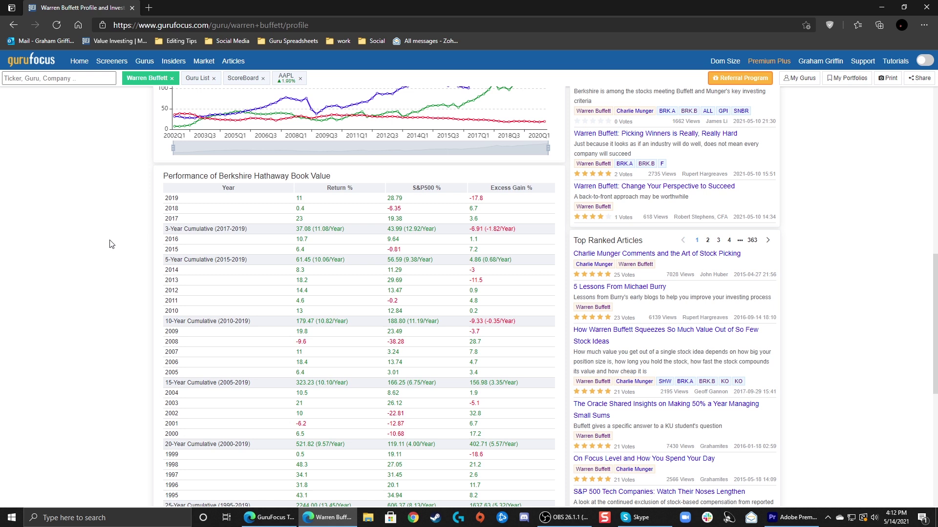
scroll(116, 267, "down", 4)
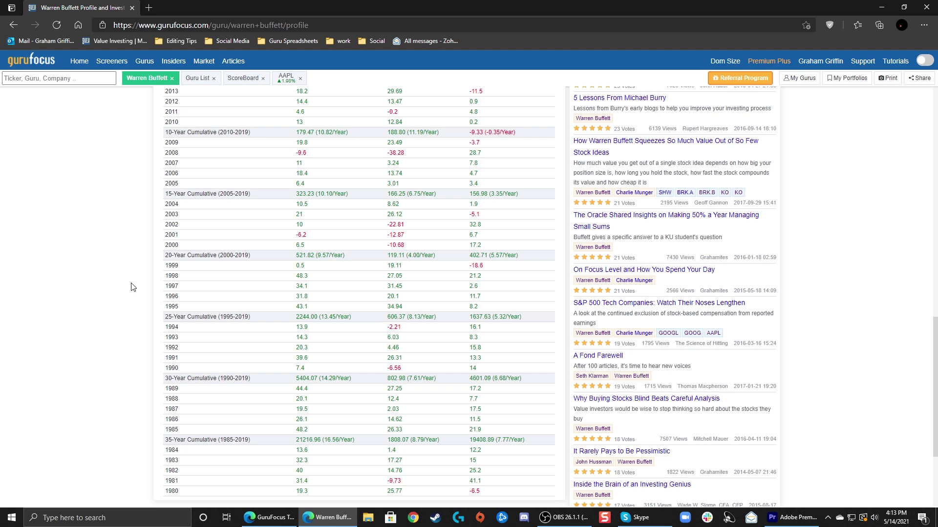
Open Buffett's Sector Weightings and view the sector and industry weighting charts
scroll(133, 297, "up", 12)
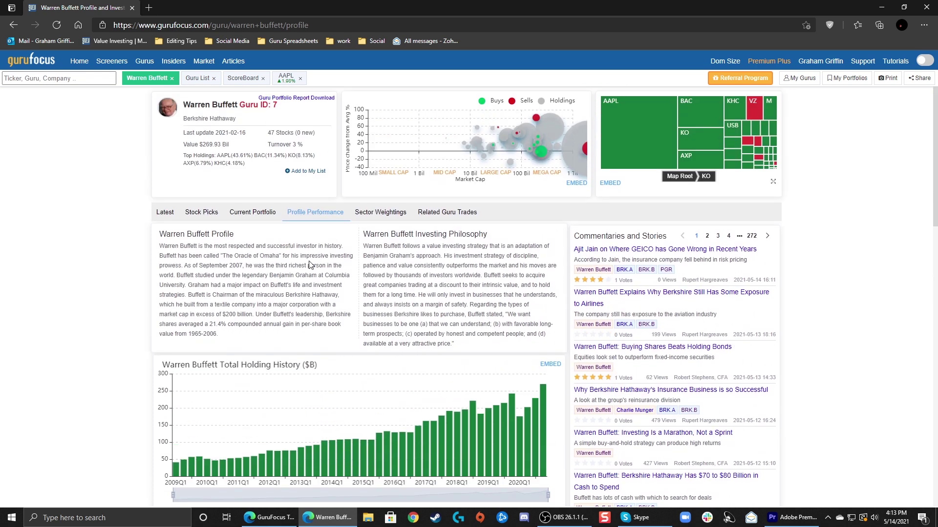
left_click(382, 215)
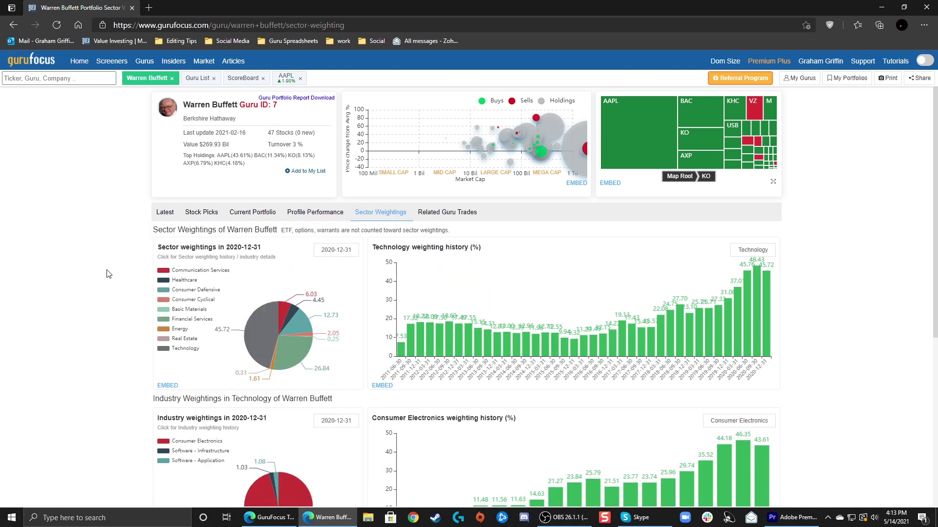
scroll(108, 275, "down", 1)
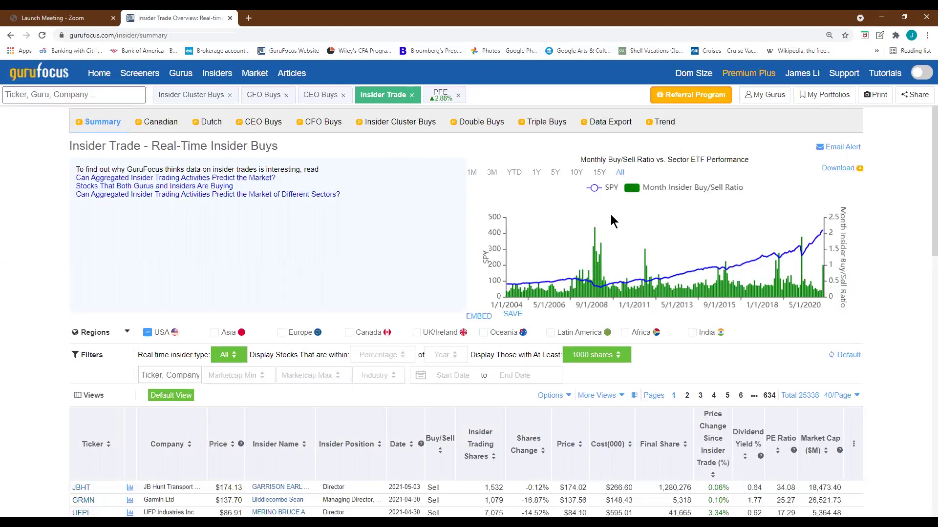
Review the Insider Trade summary's monthly buy/sell ratio chart and its table of insider transactions
mouse_move(595, 228)
scroll(837, 327, "down", 2)
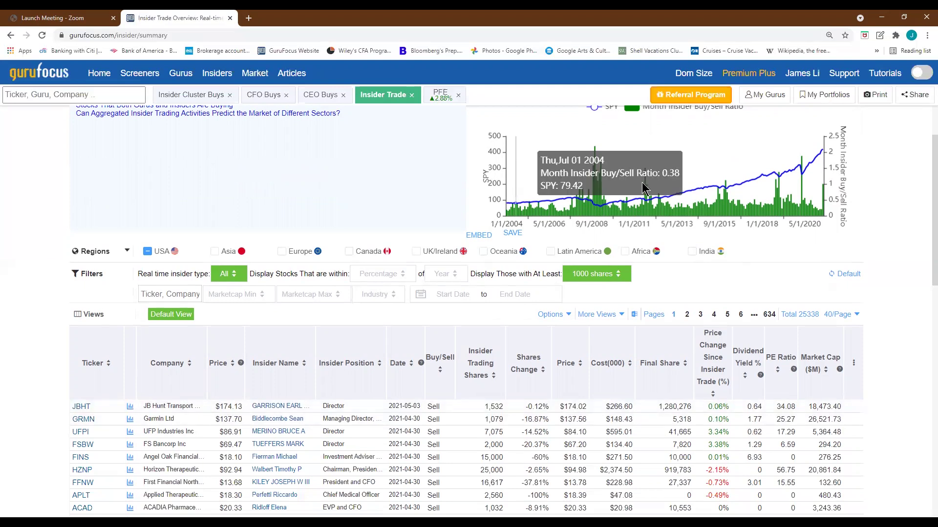
scroll(911, 321, "up", 2)
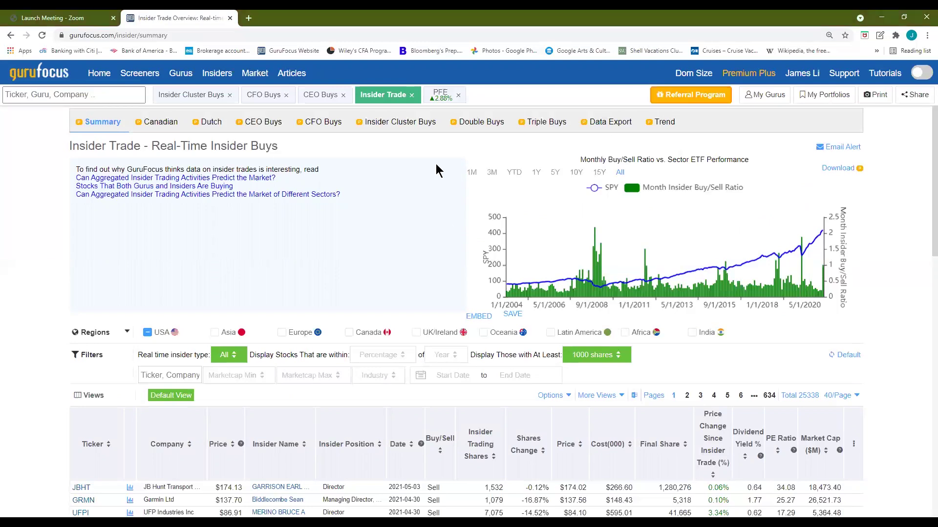
View the CEO Buys and CFO Buys insider trading pages in turn
left_click(259, 123)
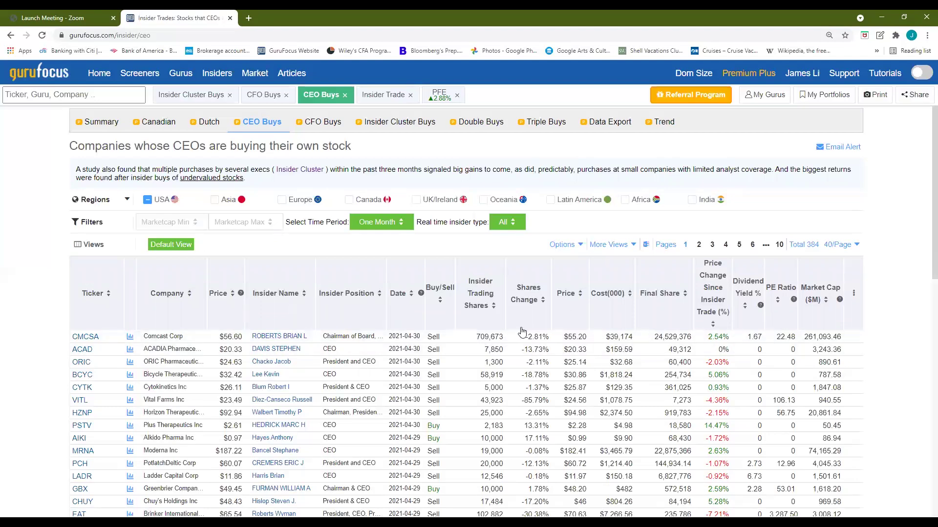
left_click(320, 124)
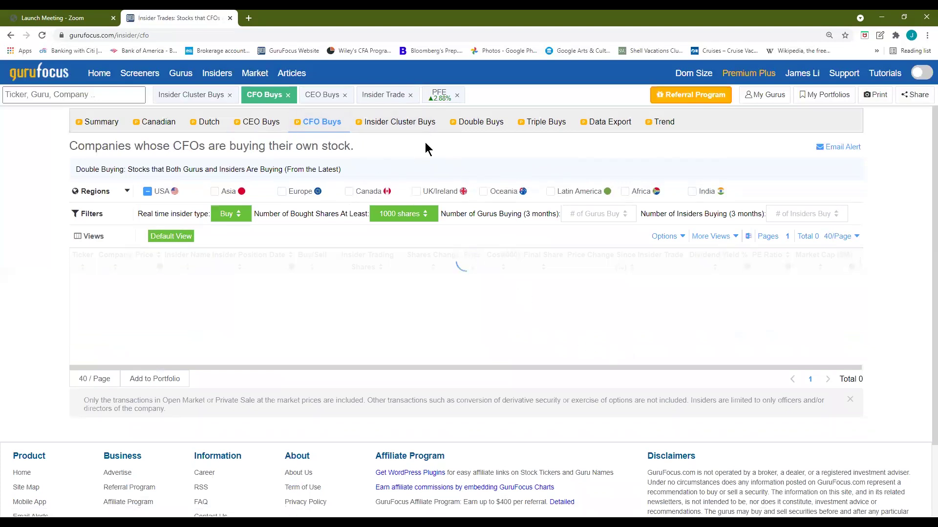
Open Insider Cluster Buys and sort the stocks by number of insider buys and by number of unique insider buys, highest first
left_click(393, 122)
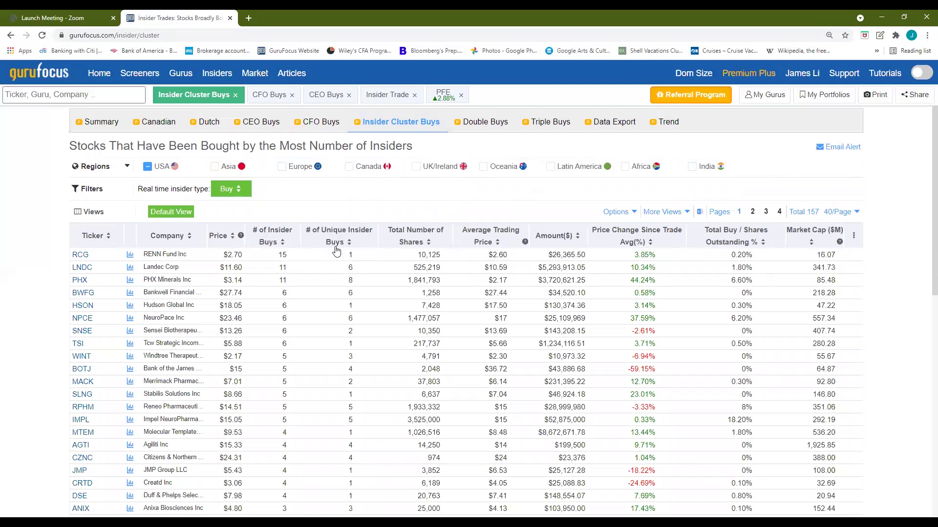
left_click(268, 233)
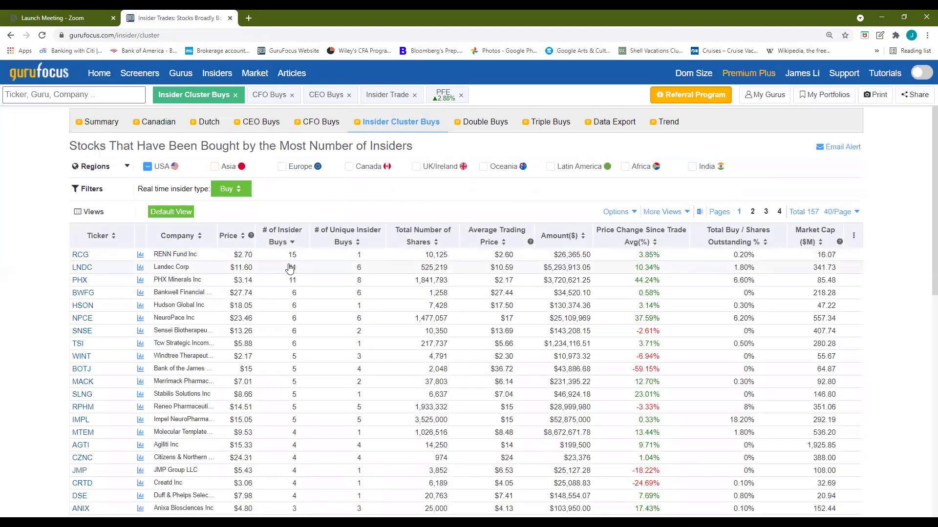
left_click(354, 234)
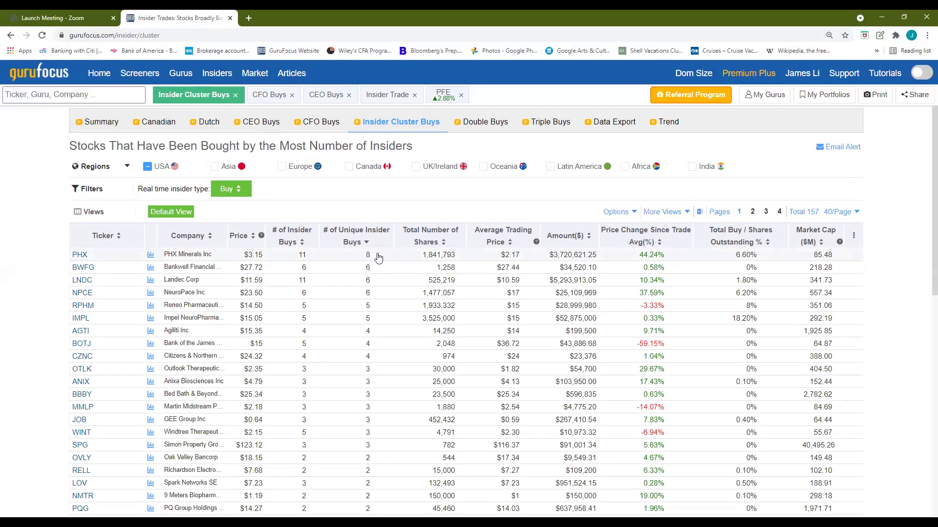
Open the Double Buys page of stocks that both gurus and insiders are buying
left_click(502, 134)
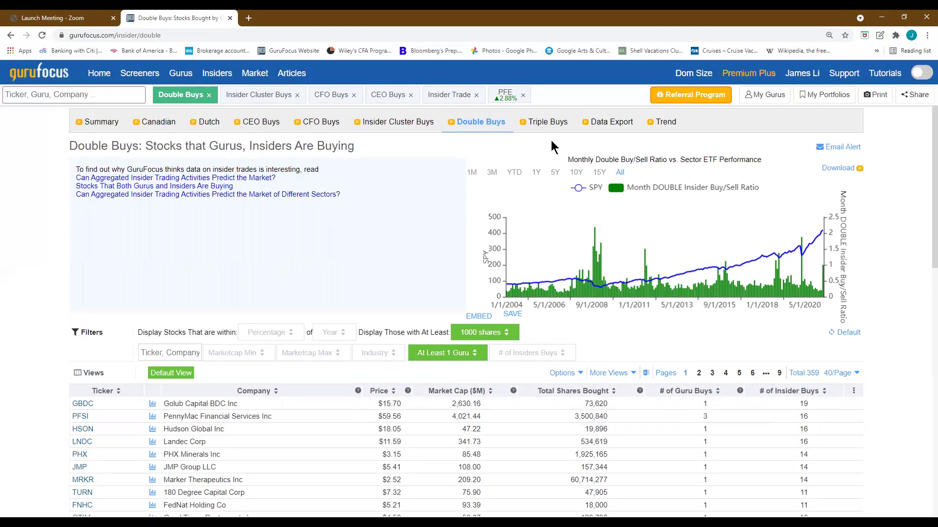
View the Triple Buys page of stocks that gurus, insiders and companies are buying, followed by the insider Data Export page
left_click(545, 123)
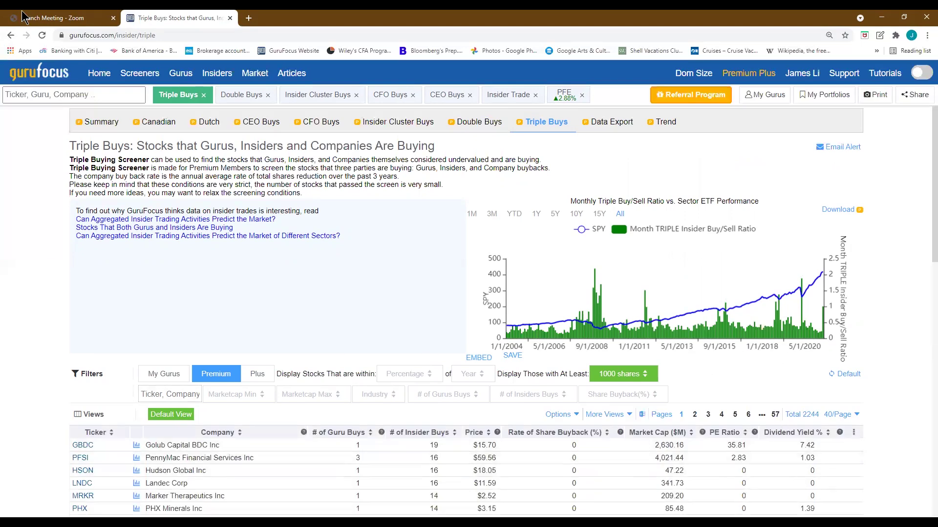
left_click(616, 123)
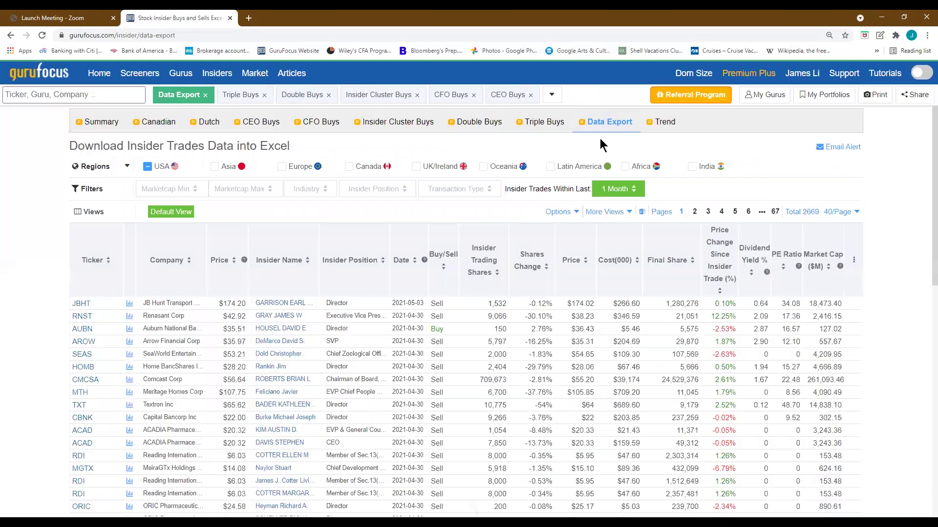
Open the insider Trend page and examine the monthly insider, CEO and CFO buy/sell ratio charts from Overall down to the Technology sector
left_click(666, 128)
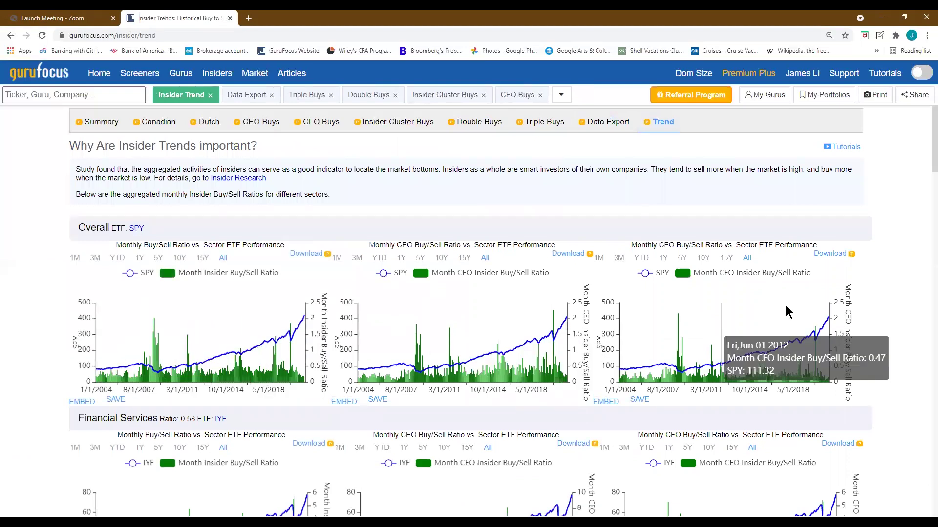
scroll(601, 283, "down", 2)
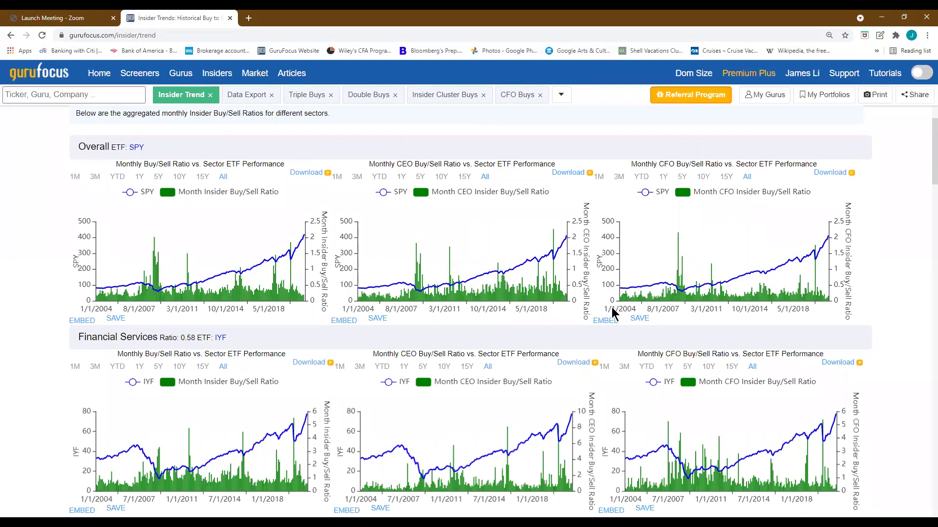
scroll(613, 310, "down", 4)
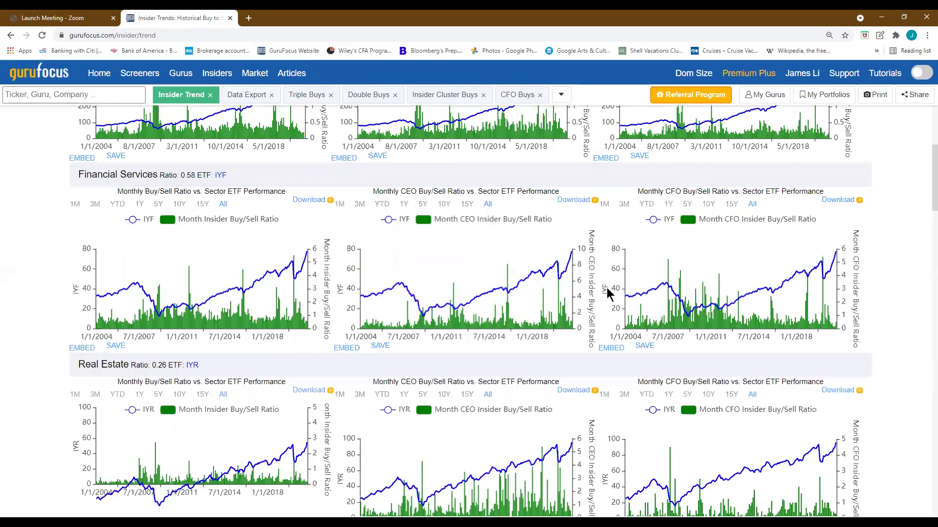
scroll(610, 297, "down", 8)
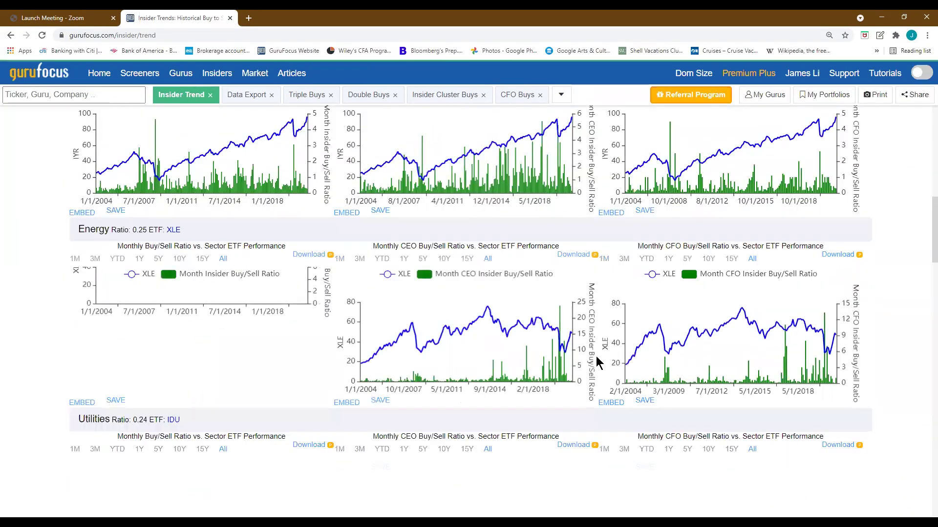
scroll(605, 331, "down", 4)
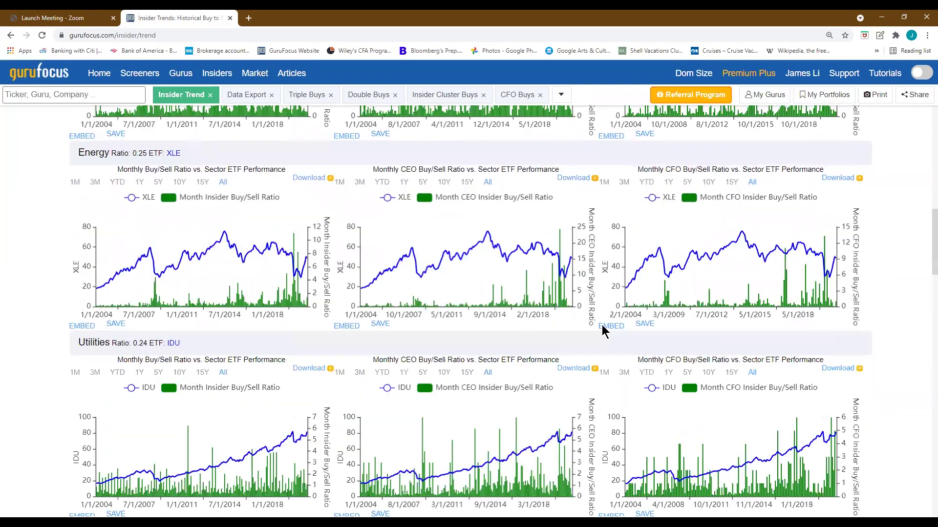
scroll(602, 366, "down", 4)
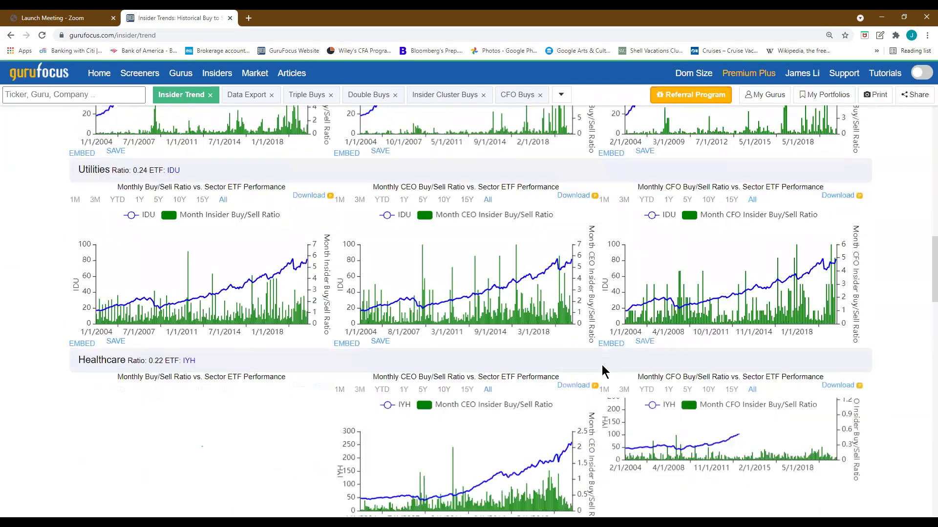
scroll(589, 375, "down", 4)
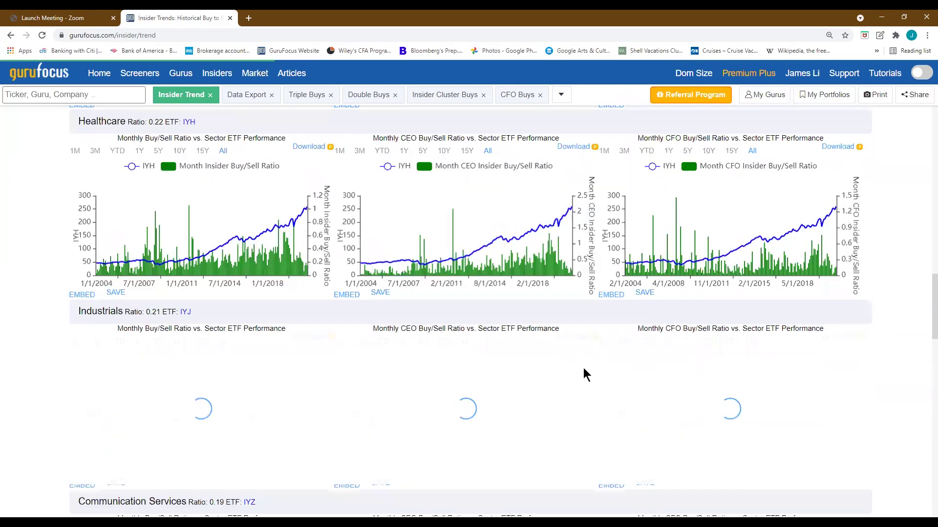
scroll(635, 371, "down", 2)
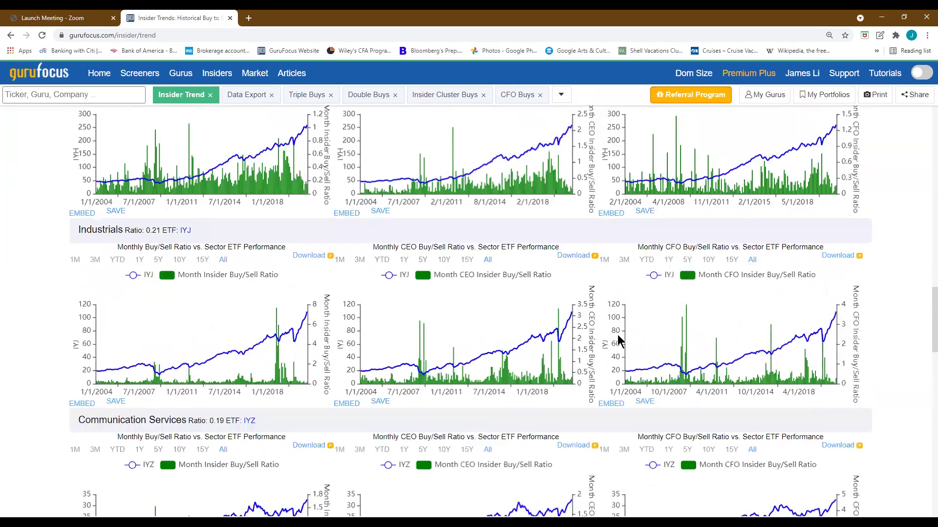
scroll(598, 344, "down", 4)
scroll(586, 371, "down", 3)
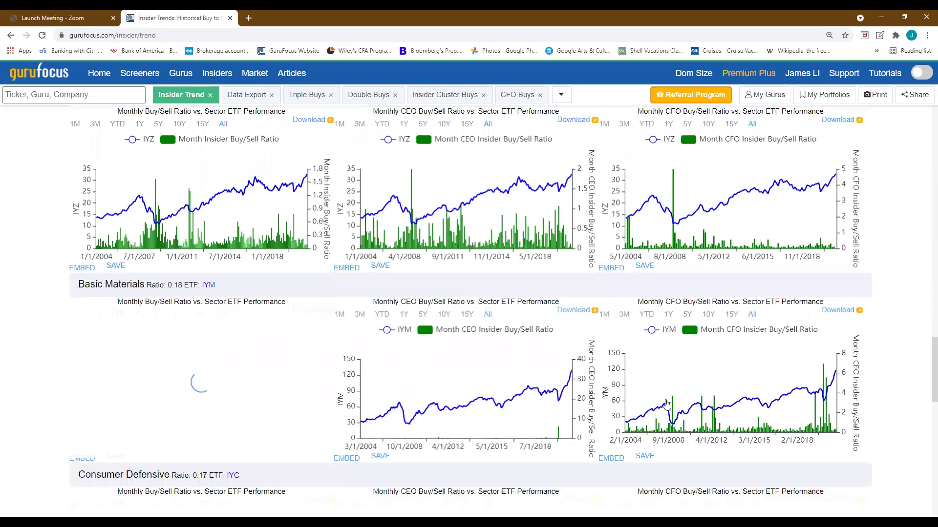
scroll(638, 426, "down", 3)
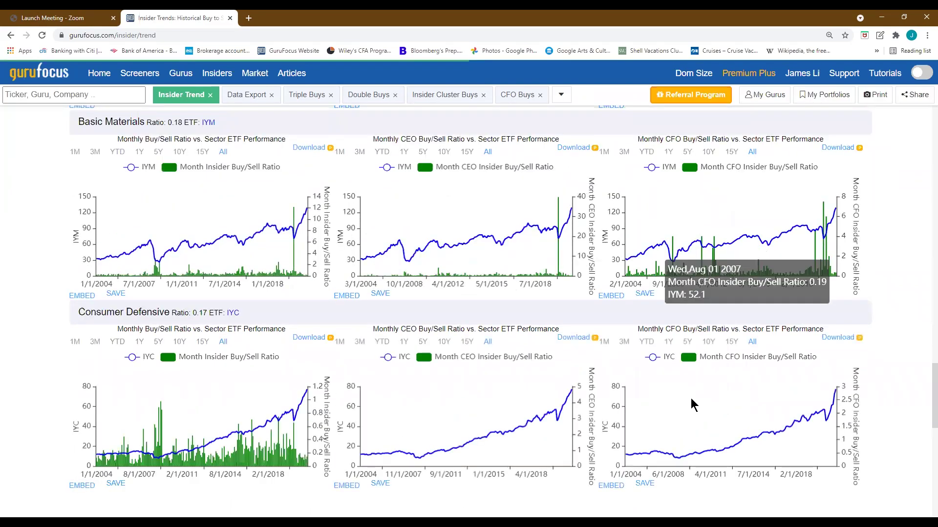
scroll(617, 415, "down", 1)
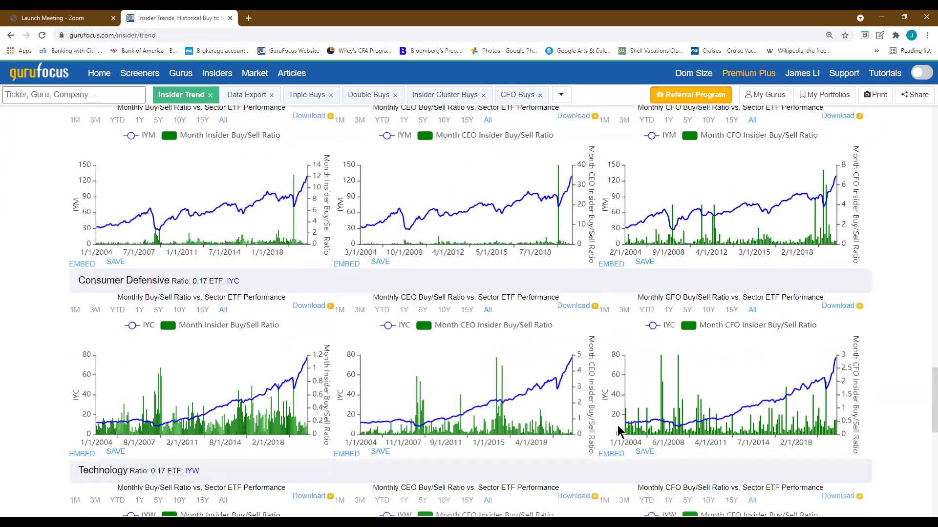
scroll(609, 373, "down", 2)
Open the Buffett Indicator page and examine its market cap to GDP charts, valuation zones table and predicted return charts
mouse_move(259, 73)
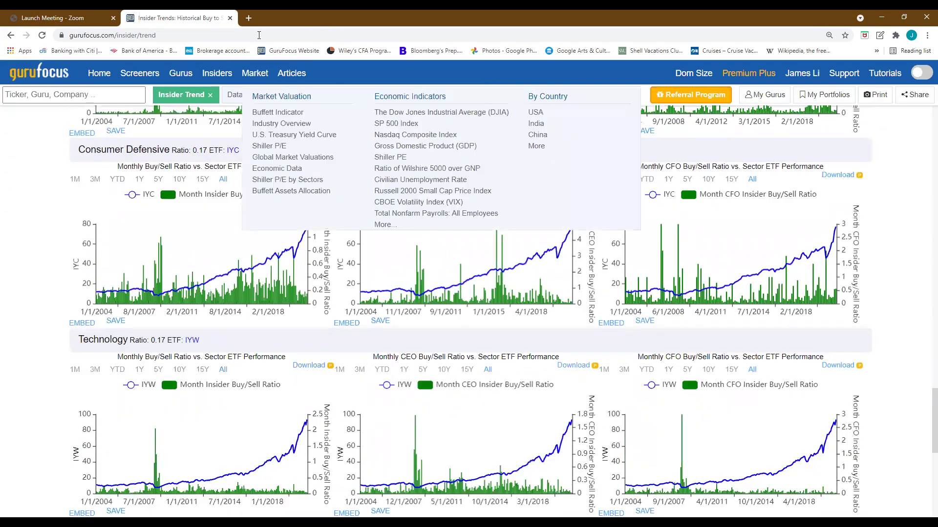
left_click(290, 117)
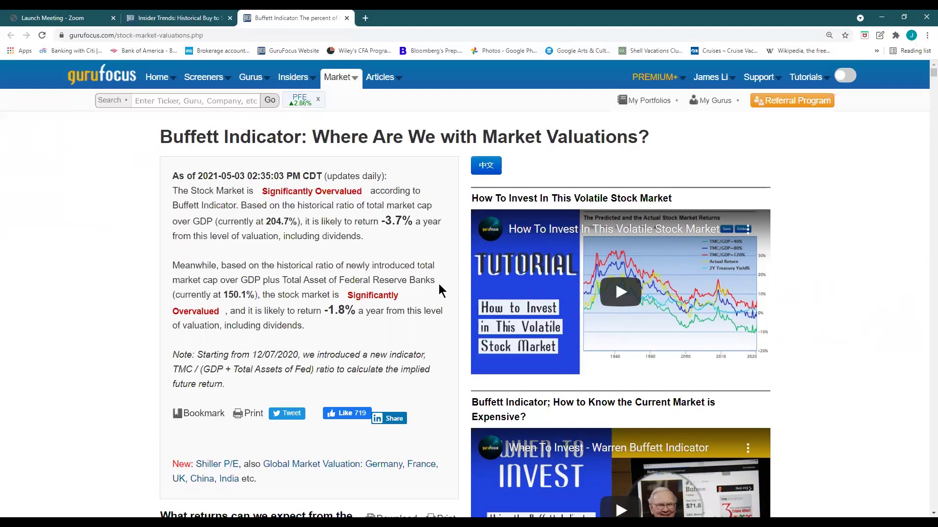
scroll(446, 281, "down", 8)
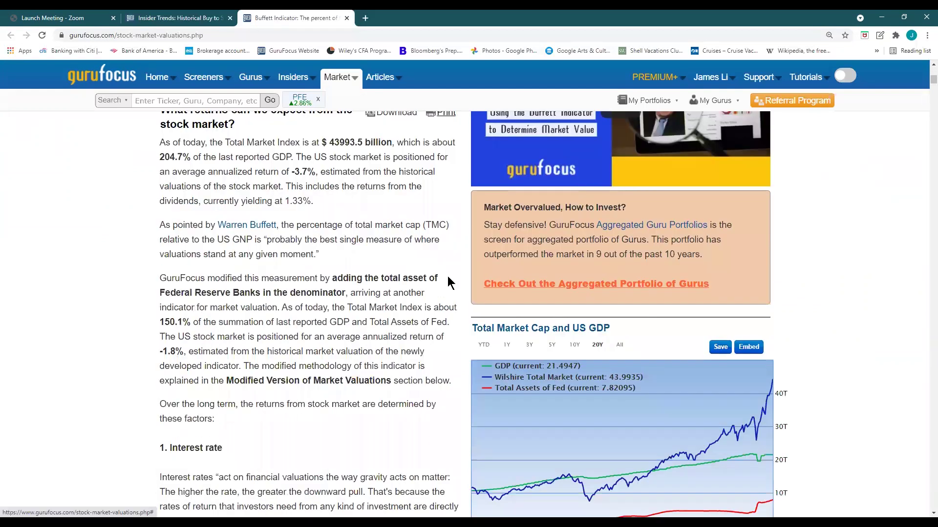
scroll(447, 291, "down", 3)
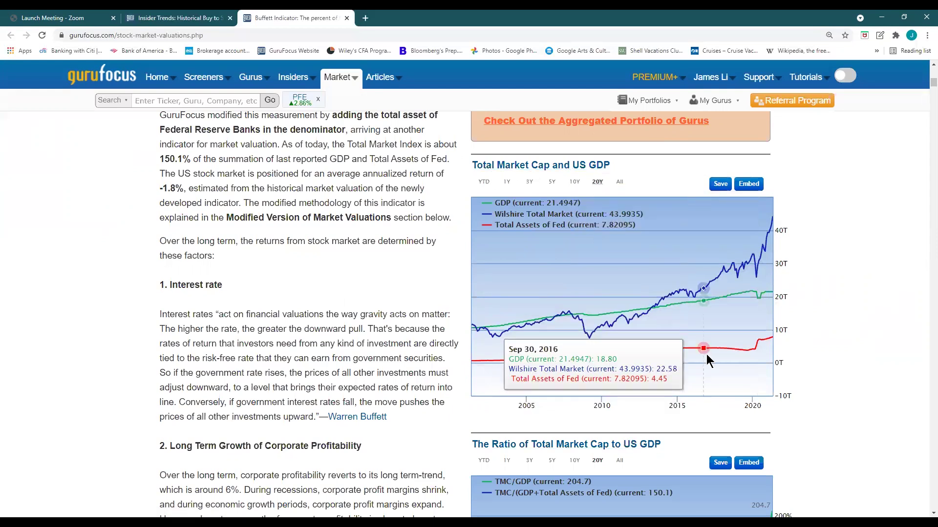
scroll(706, 356, "down", 3)
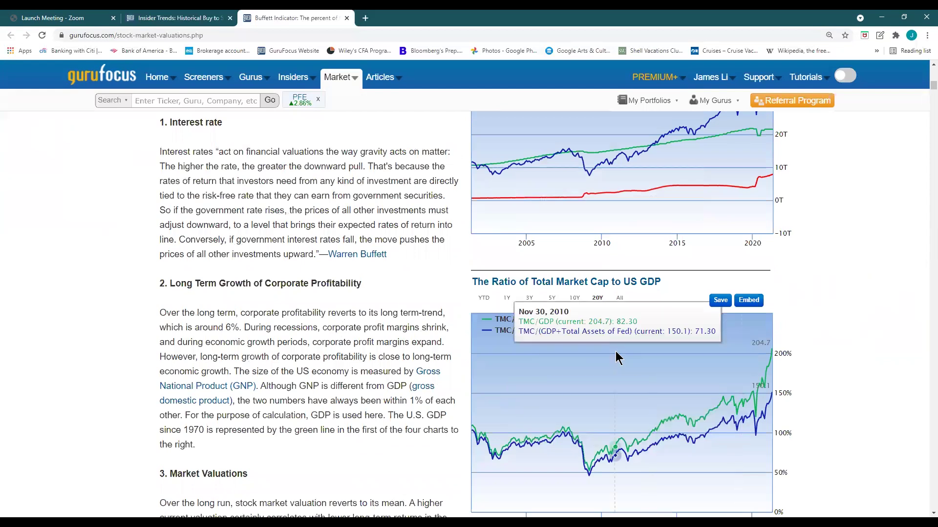
scroll(661, 356, "down", 3)
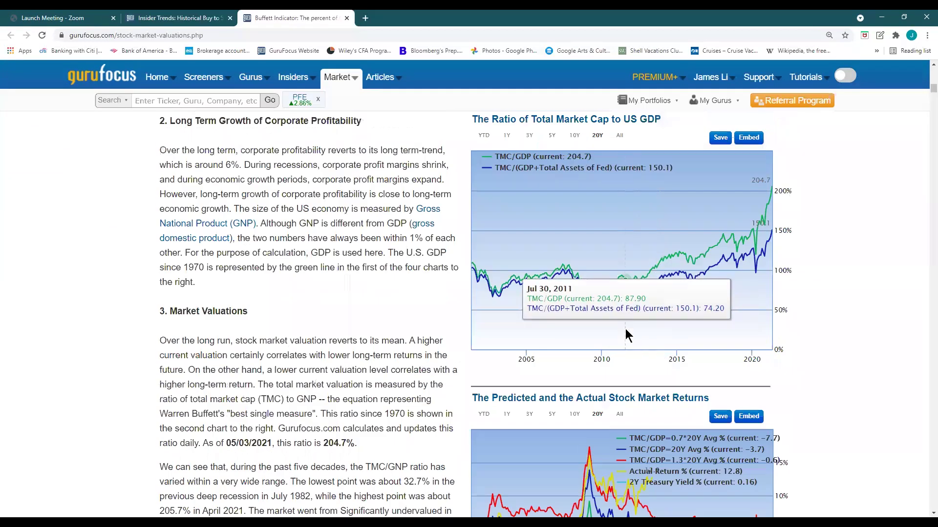
scroll(629, 336, "down", 2)
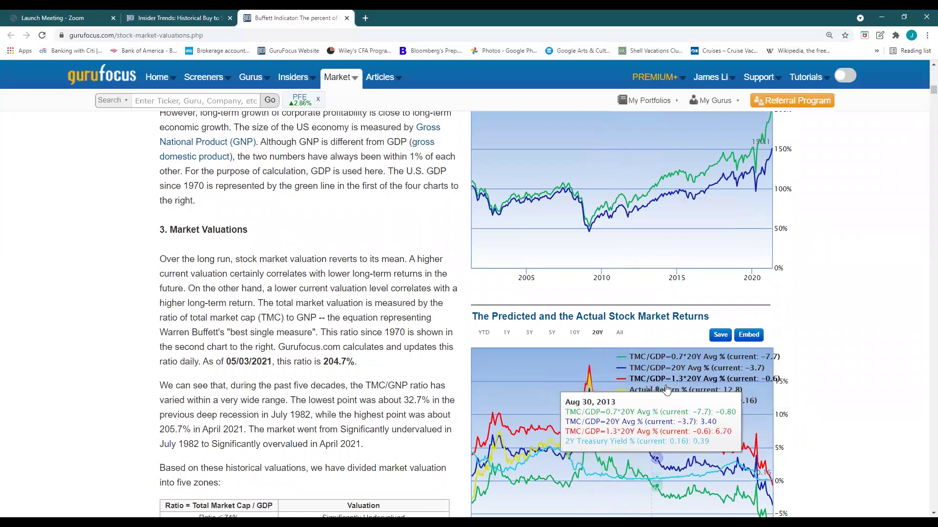
scroll(667, 389, "down", 6)
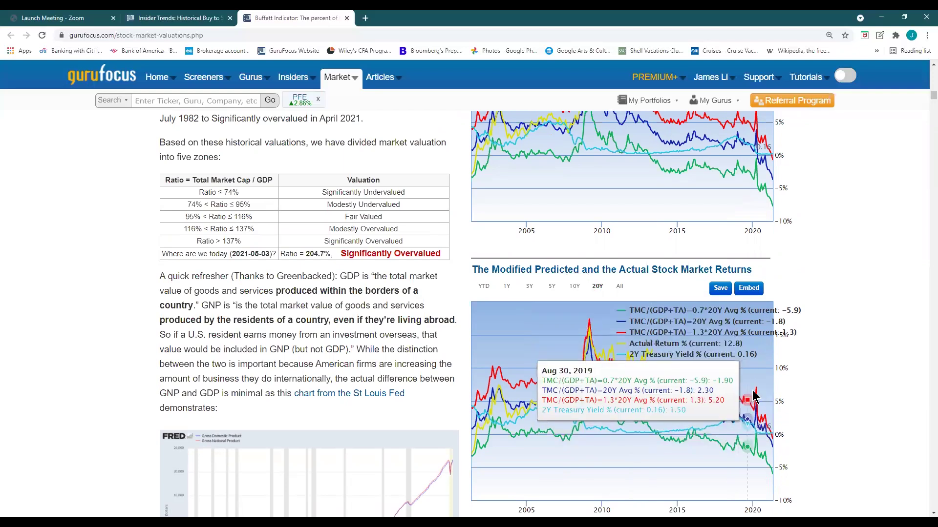
scroll(754, 385, "down", 5)
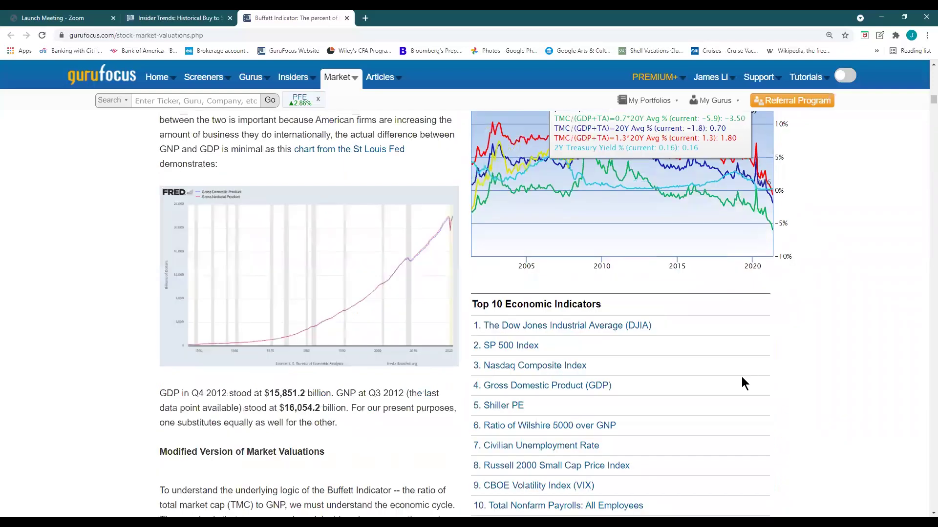
scroll(742, 384, "up", 20)
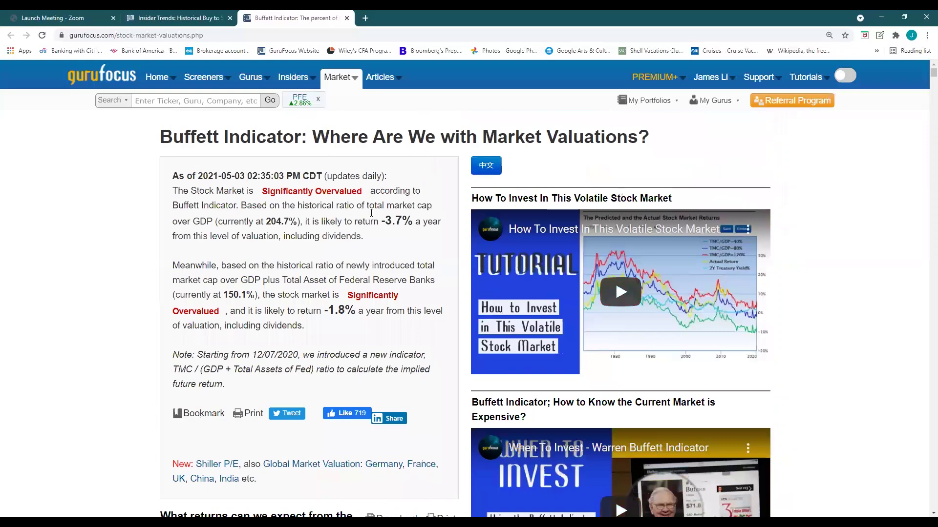
Open the Industry Overview and go to the sector overview for Technology
mouse_move(341, 81)
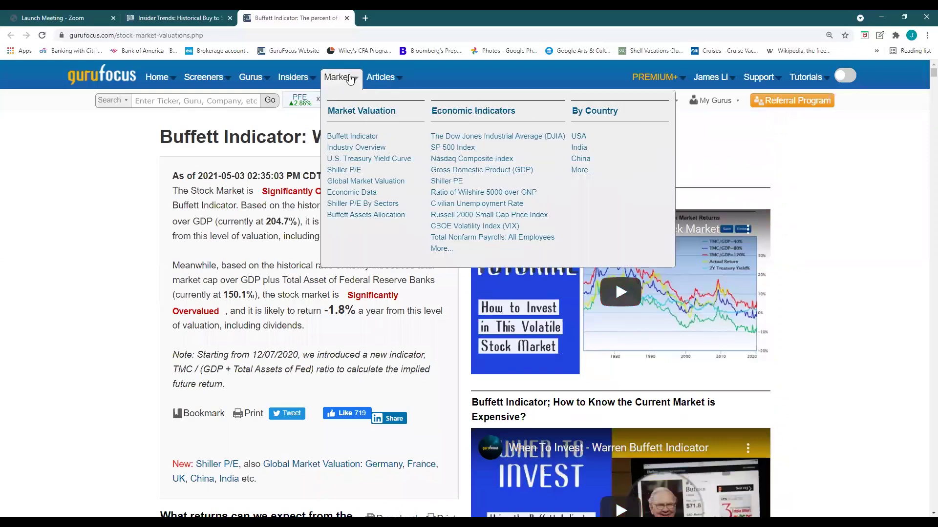
left_click(364, 149)
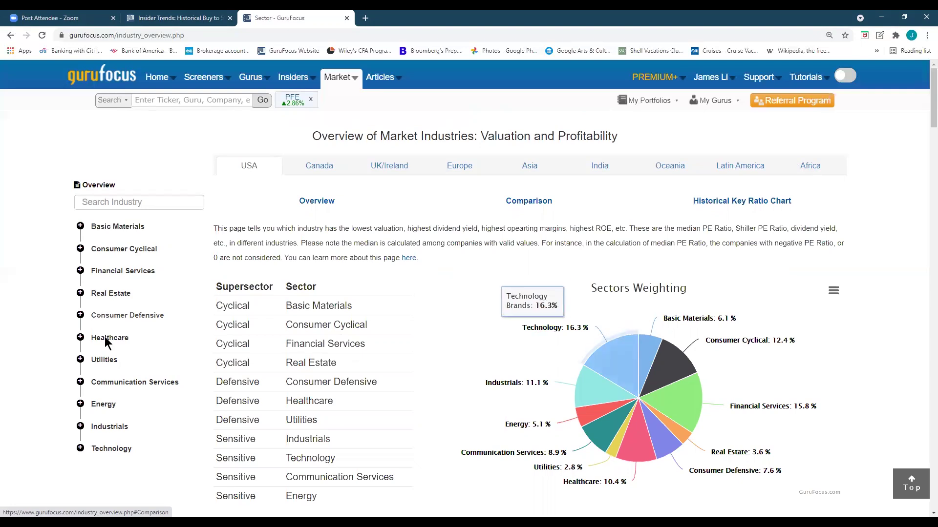
left_click(107, 448)
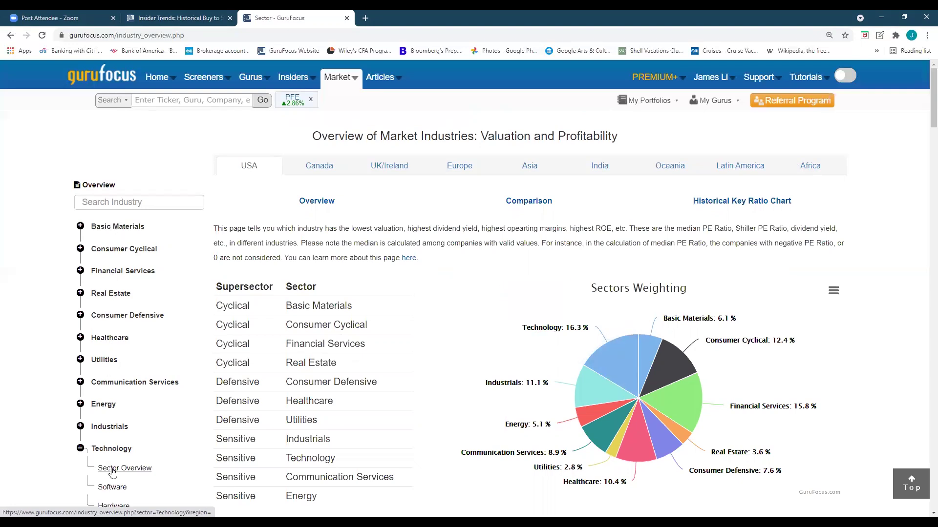
left_click(112, 469)
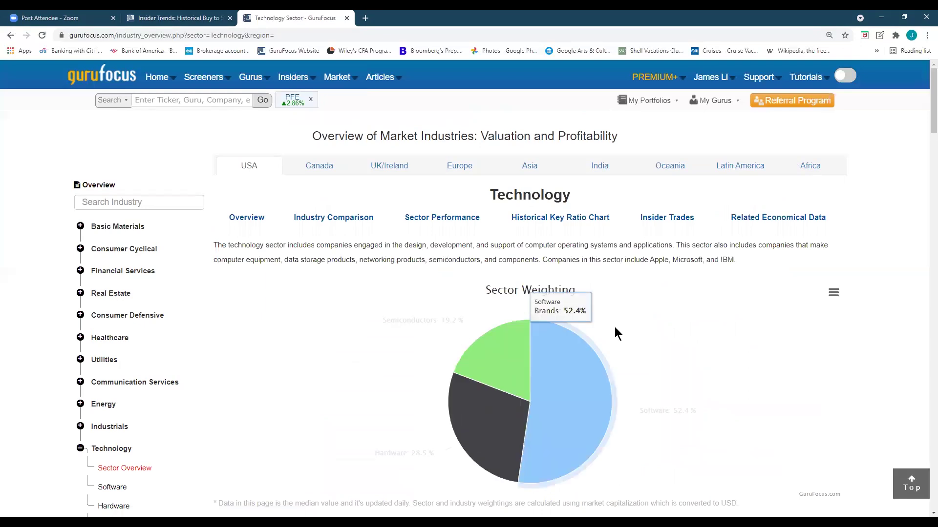
Review the Technology sector's weighting chart and the industry comparison table of valuation ratios
scroll(596, 365, "down", 2)
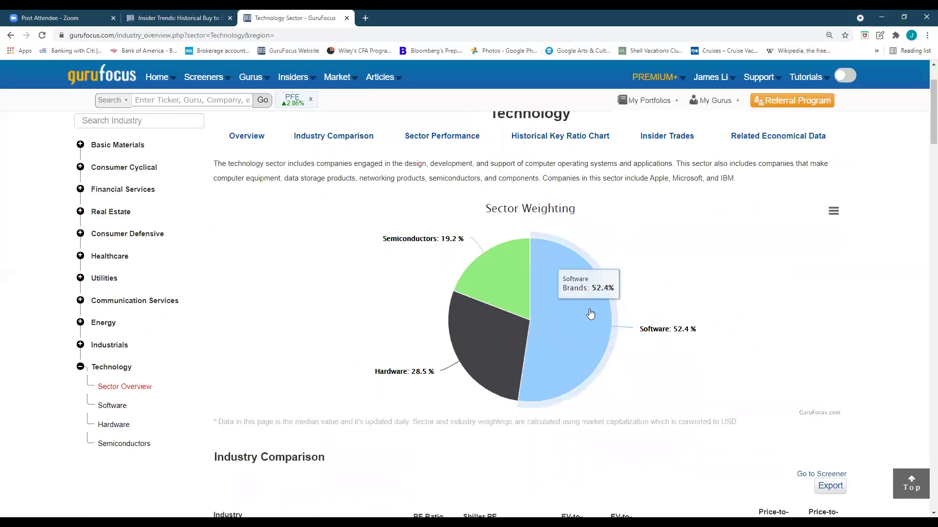
scroll(591, 314, "down", 4)
scroll(611, 309, "up", 6)
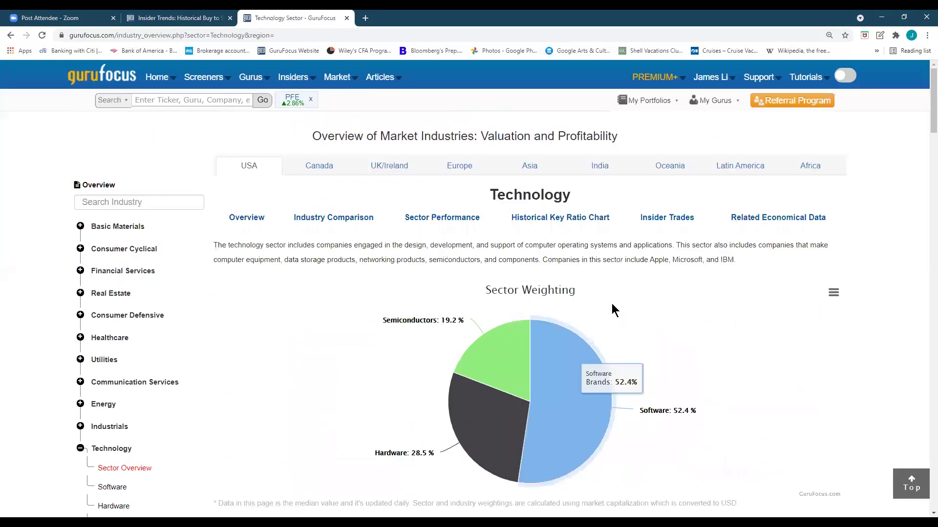
scroll(595, 362, "down", 5)
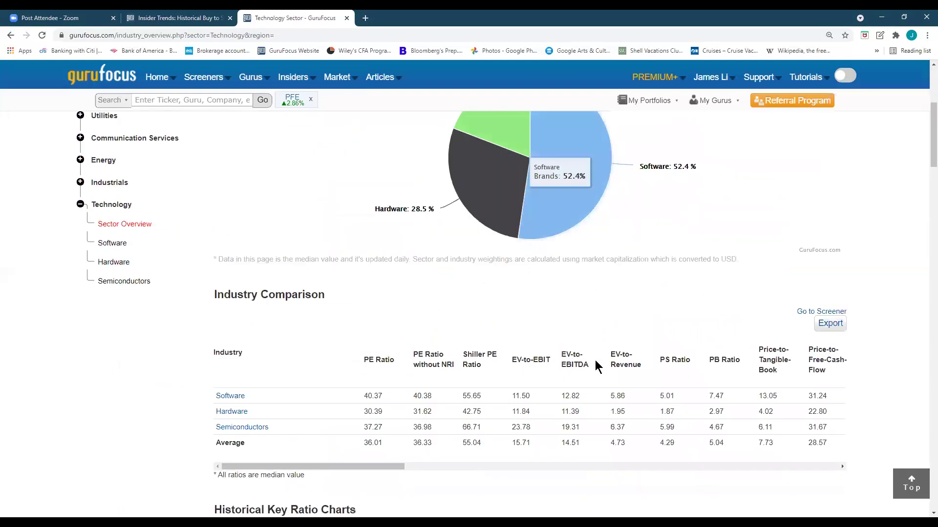
scroll(596, 365, "down", 2)
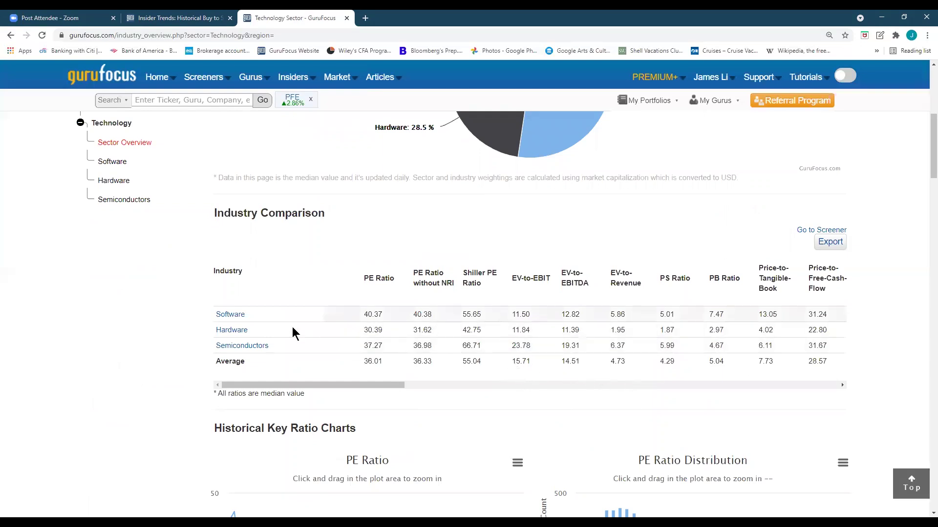
scroll(315, 311, "up", 7)
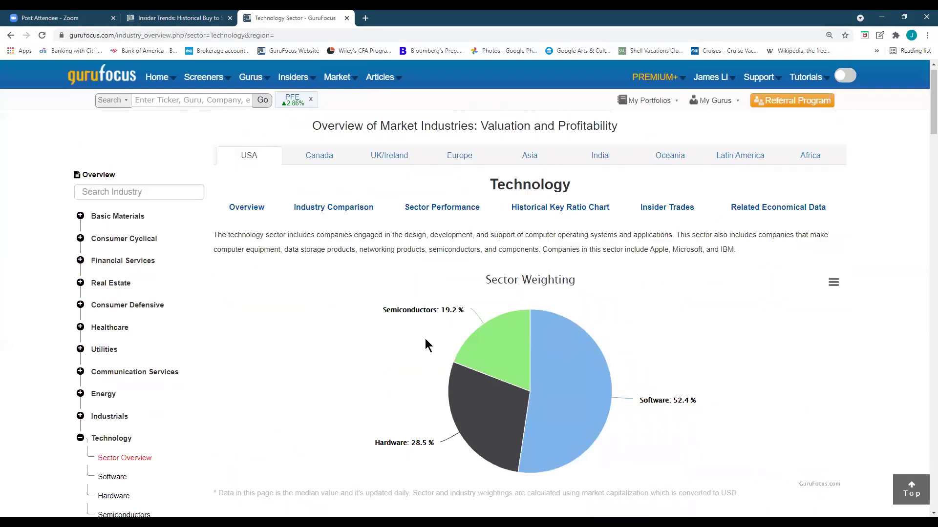
Open the U.S. Treasury Yield Curve page from the market valuation pages
mouse_move(320, 87)
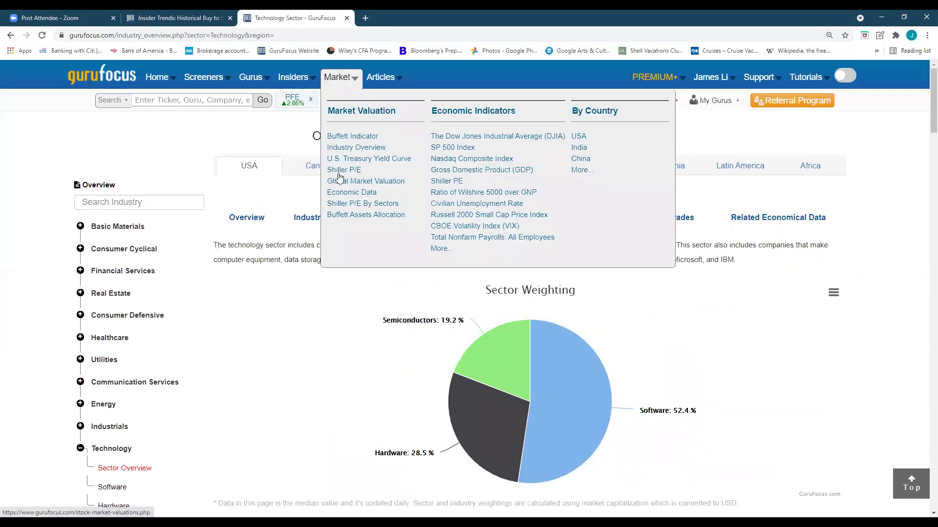
left_click(359, 159)
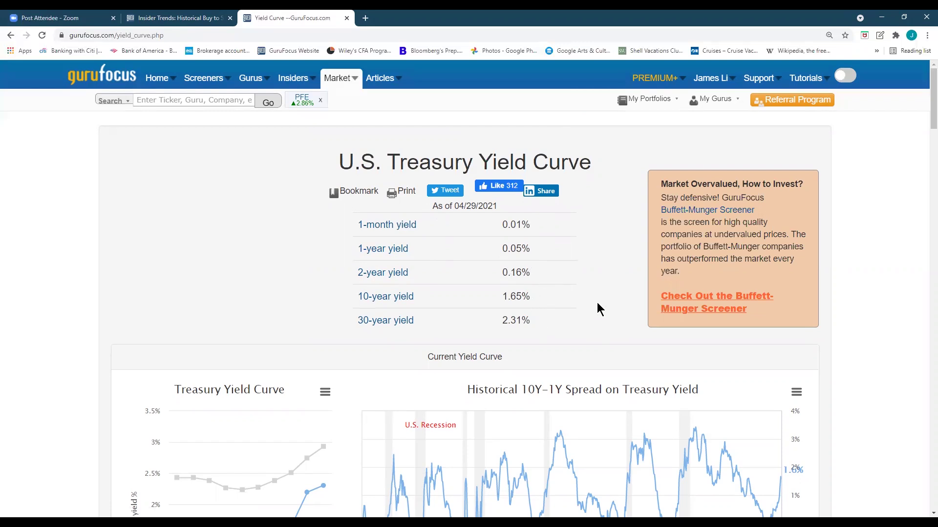
mouse_move(341, 88)
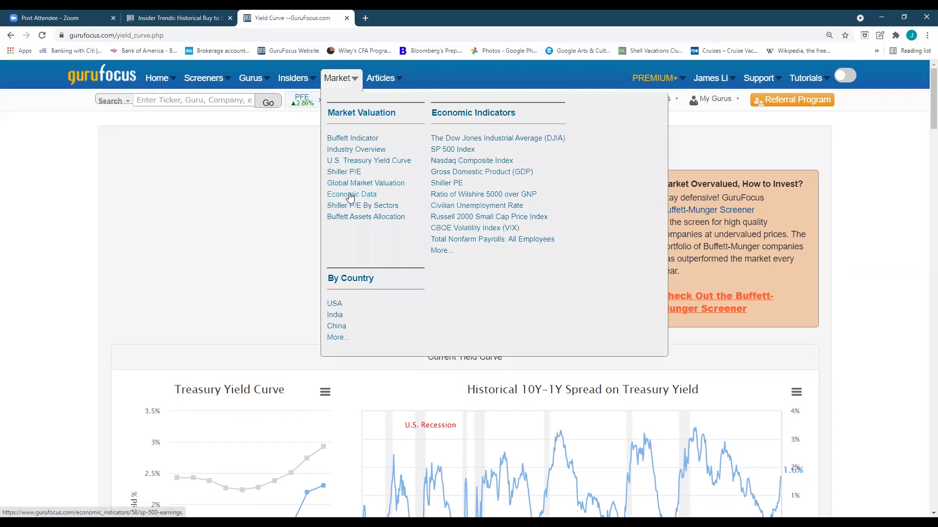
Open the Shiller P/E page and examine its valuation figures, Shiller and regular PE charts, and calculation notes
left_click(343, 173)
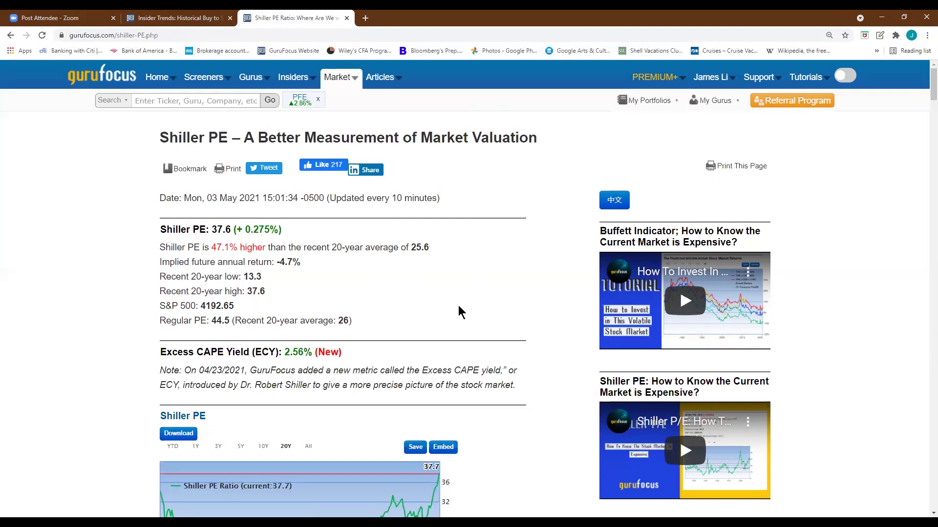
scroll(565, 288, "down", 2)
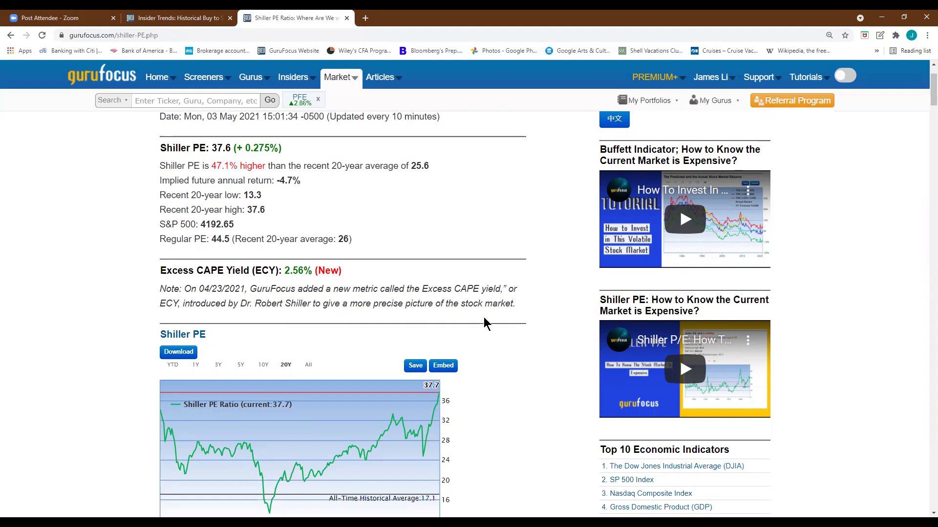
scroll(547, 313, "down", 1)
scroll(551, 311, "down", 3)
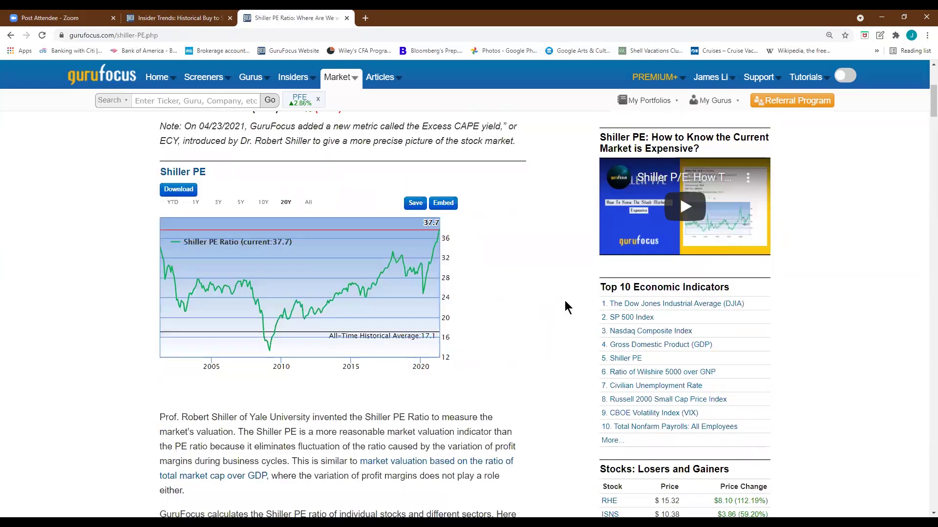
scroll(565, 300, "down", 8)
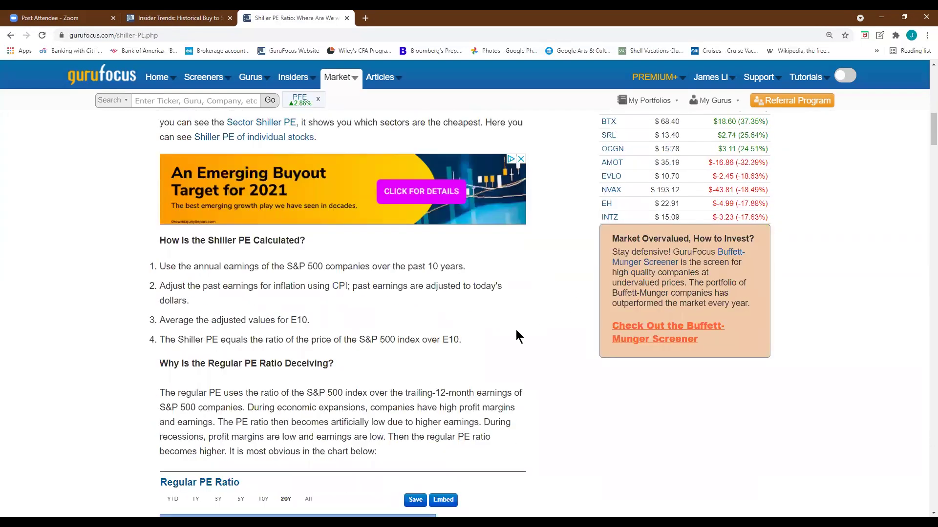
scroll(539, 331, "down", 1)
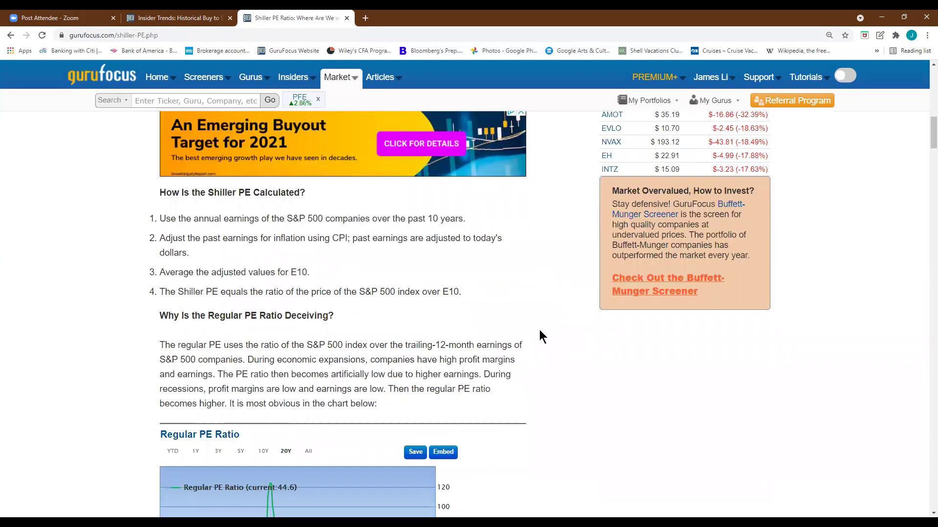
scroll(541, 337, "down", 7)
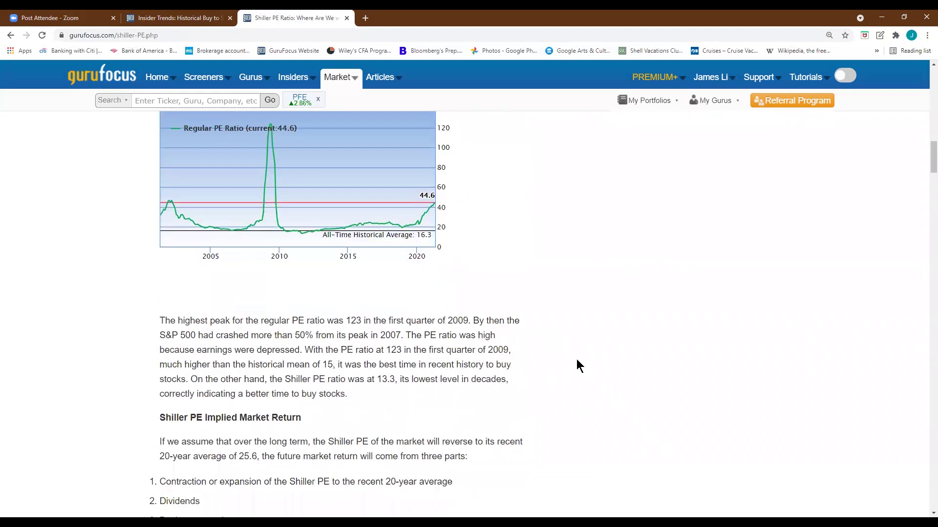
scroll(555, 361, "down", 3)
scroll(565, 362, "up", 19)
scroll(562, 371, "up", 7)
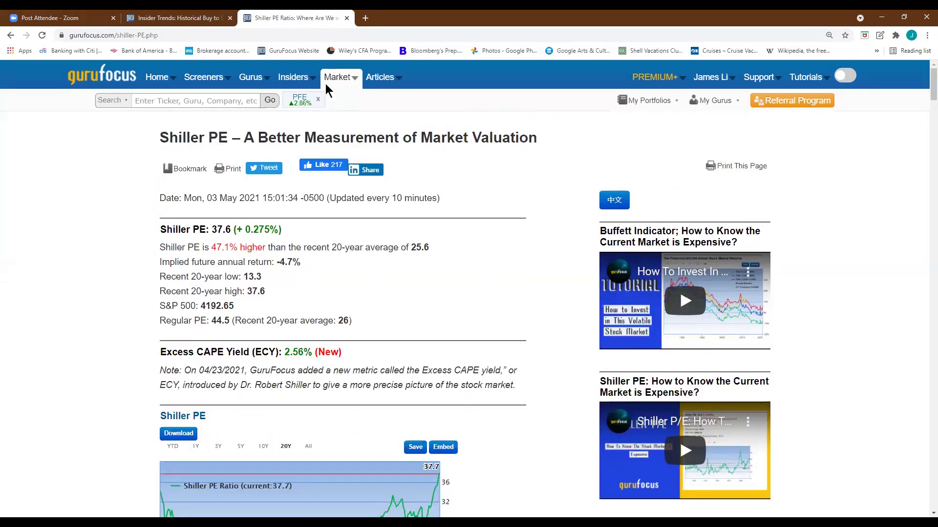
Open the Global Market Valuation page, review projected returns by country, and turn on Modified Annual Return
mouse_move(328, 88)
left_click(346, 182)
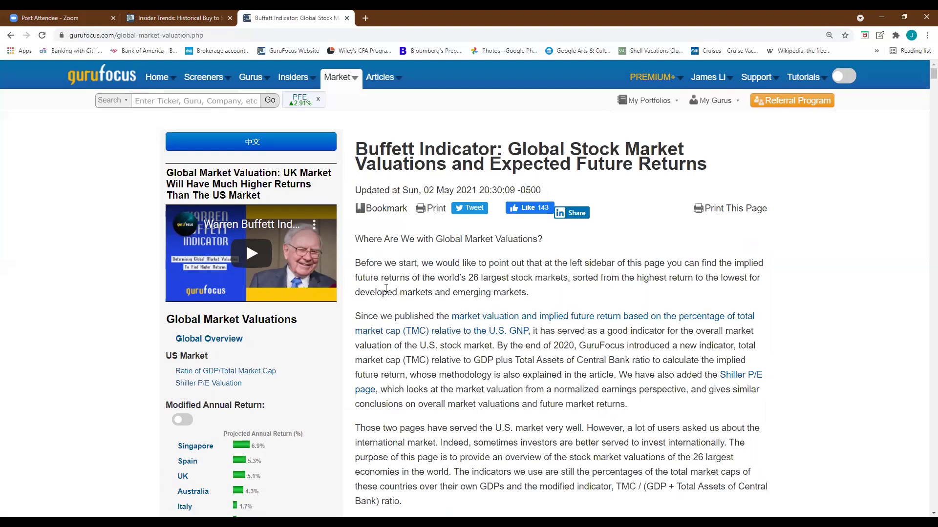
scroll(351, 339, "down", 3)
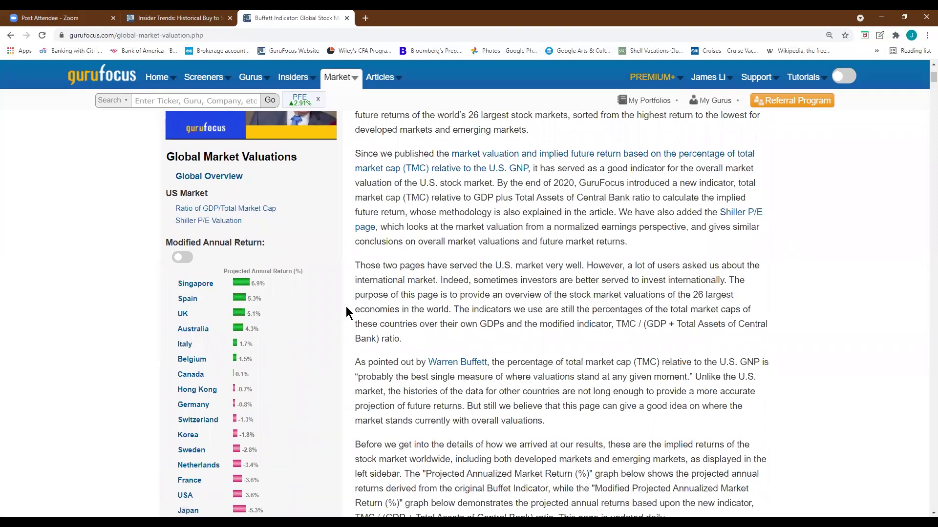
scroll(347, 311, "down", 5)
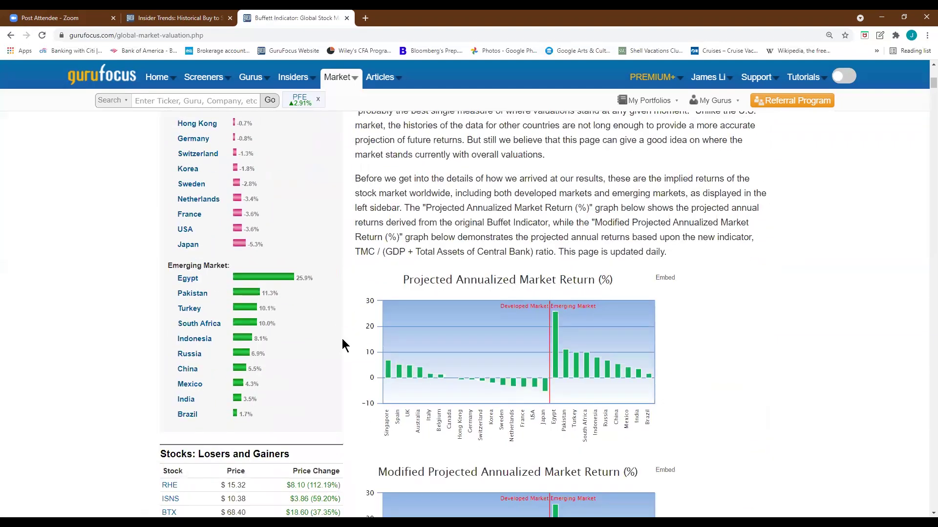
scroll(344, 346, "down", 3)
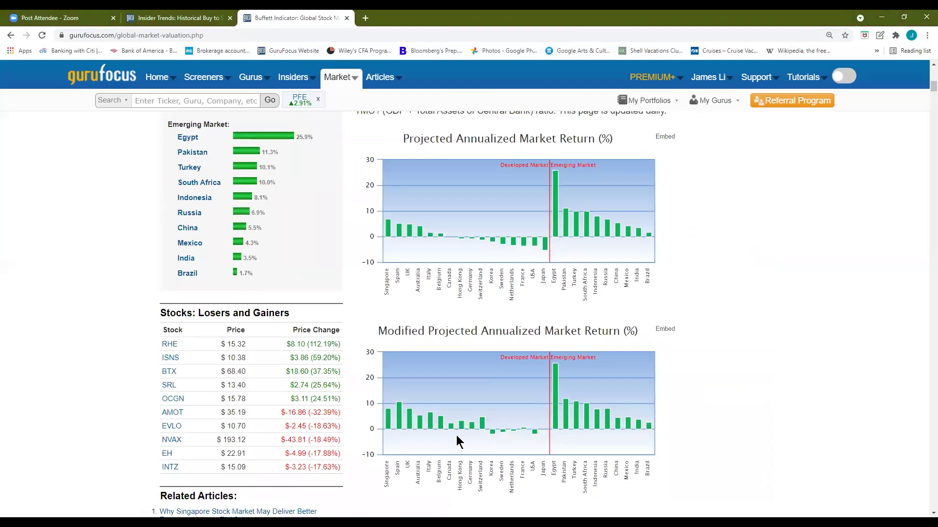
scroll(371, 313, "up", 5)
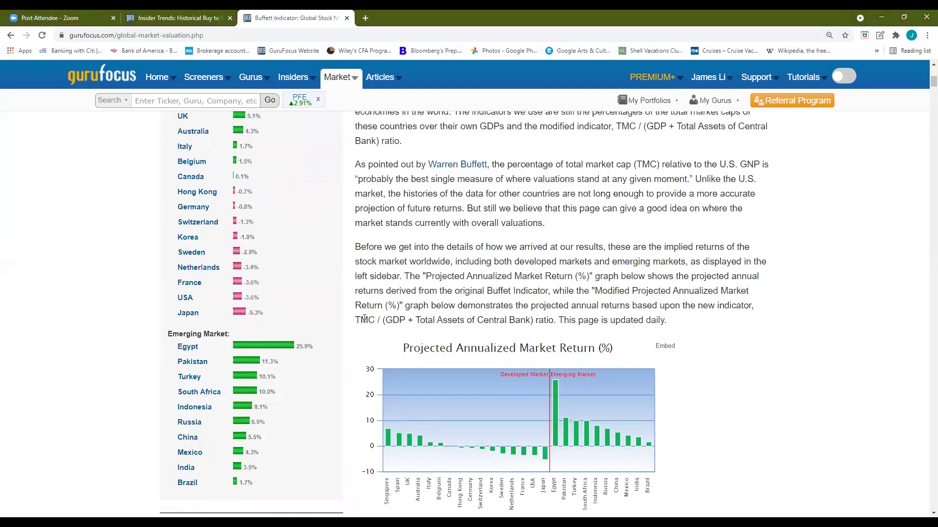
scroll(342, 301, "up", 5)
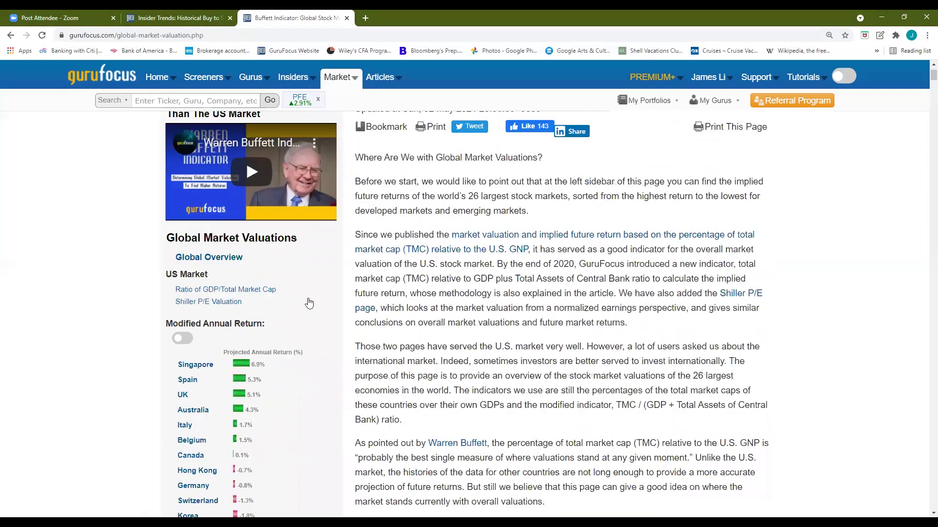
left_click(181, 339)
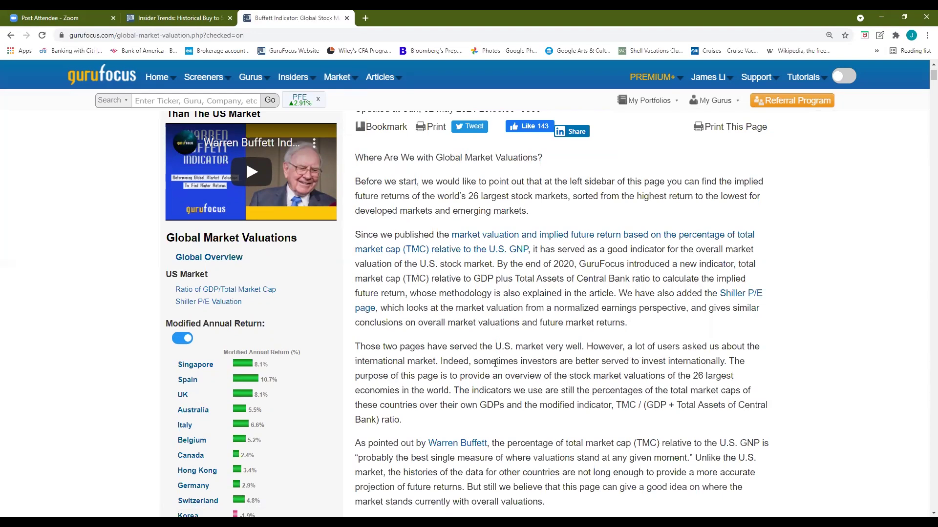
Search the Economic Data indicators for "crude" and chart Crude Oil Prices: Brent - Europe together with West Texas Intermediate (WTI)
mouse_move(342, 81)
left_click(367, 192)
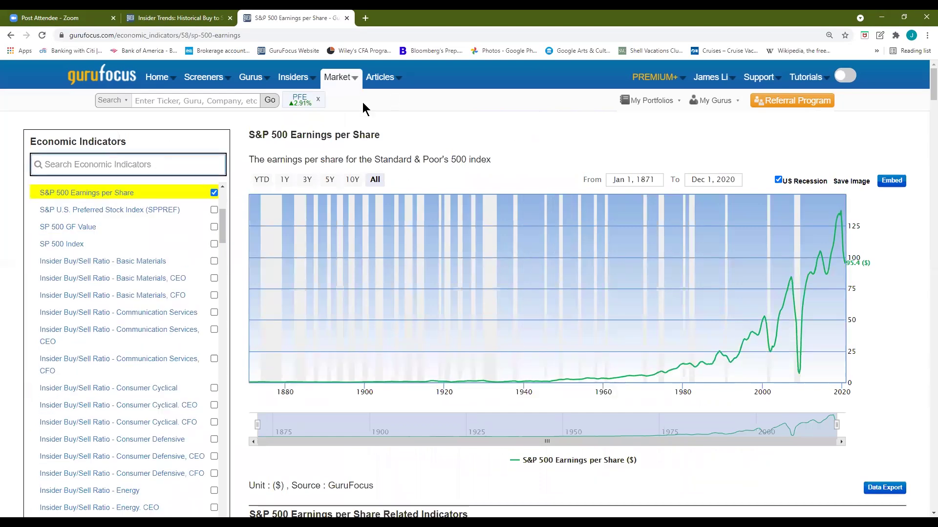
mouse_move(347, 80)
type("crude")
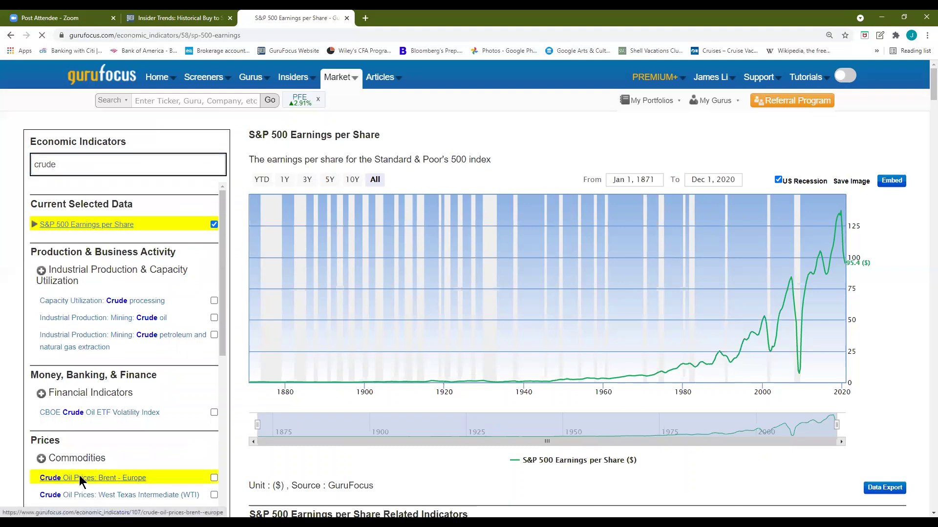
left_click(79, 477)
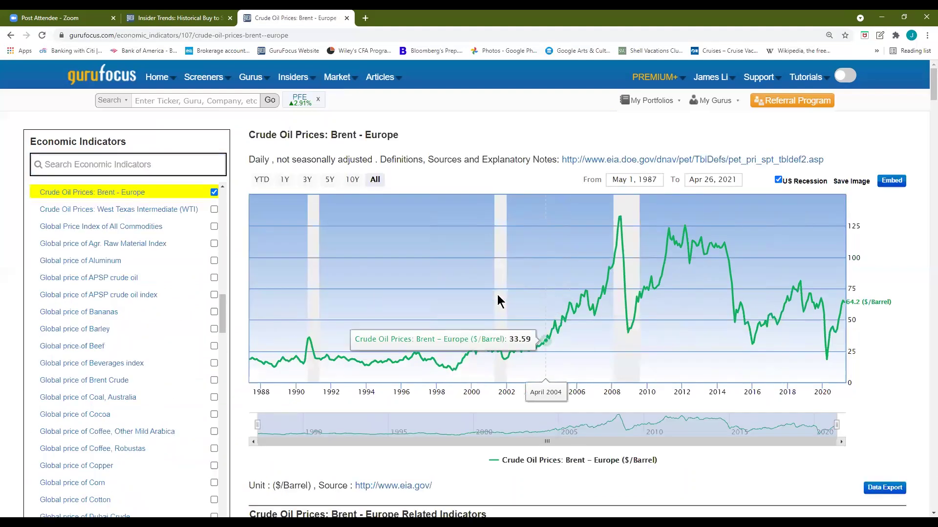
left_click(214, 208)
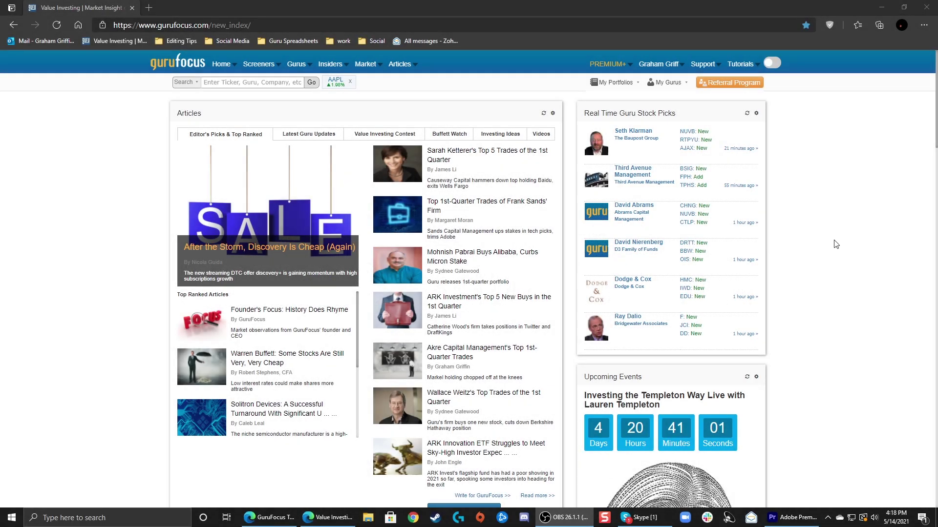
Open the Tutorials & Webinars page, and go from there to the form for creating a support ticket
mouse_move(744, 70)
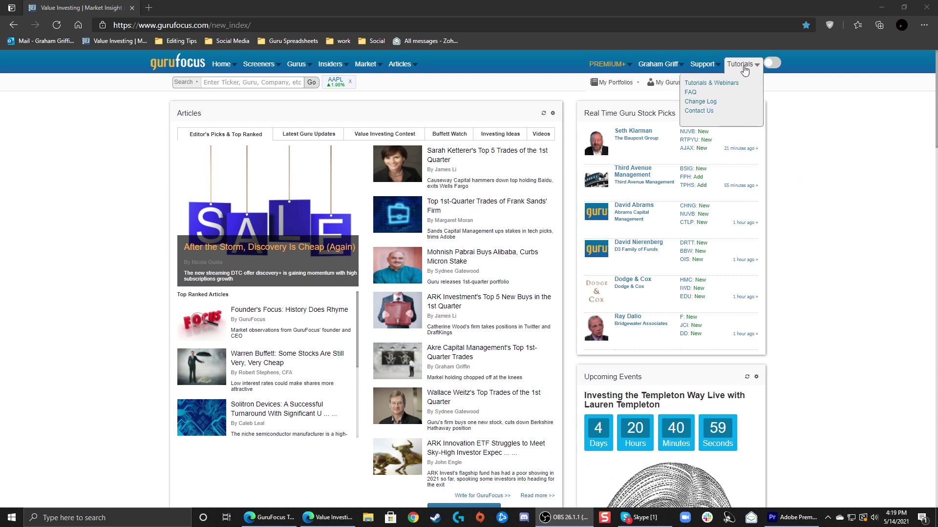
left_click(728, 85)
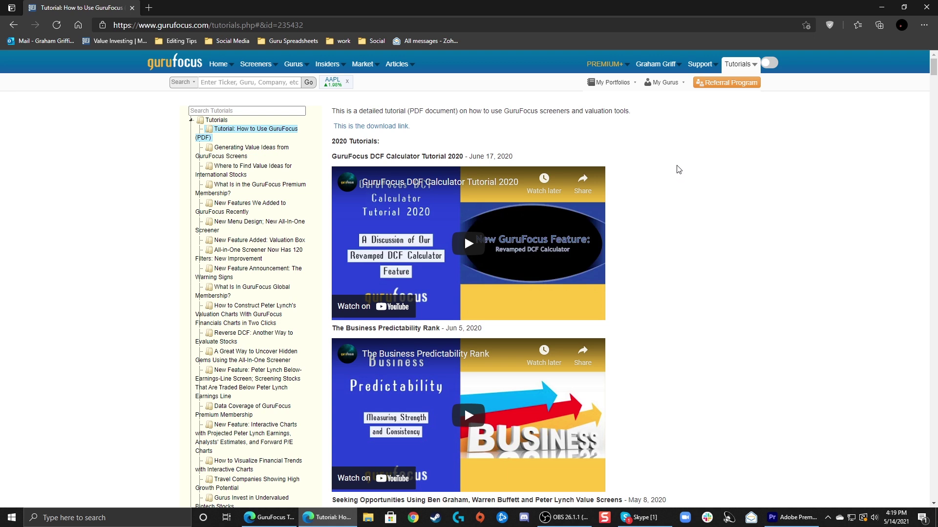
mouse_move(700, 72)
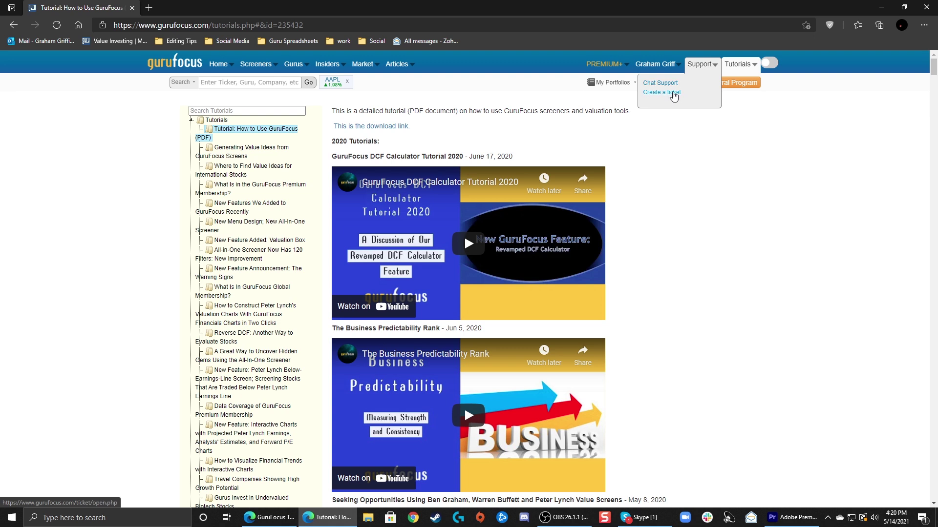
left_click(674, 93)
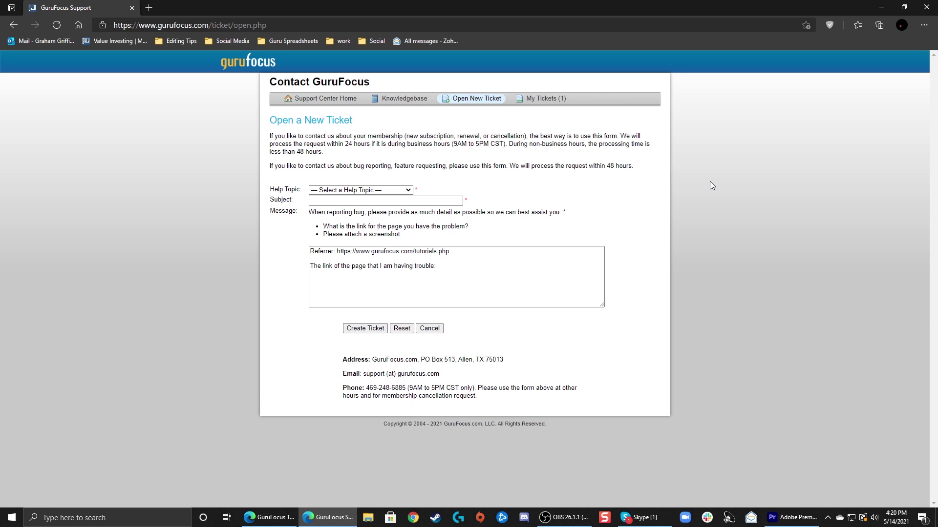
Look through the ticket form's help topic options and return to the GuruFocus home page
left_click(369, 190)
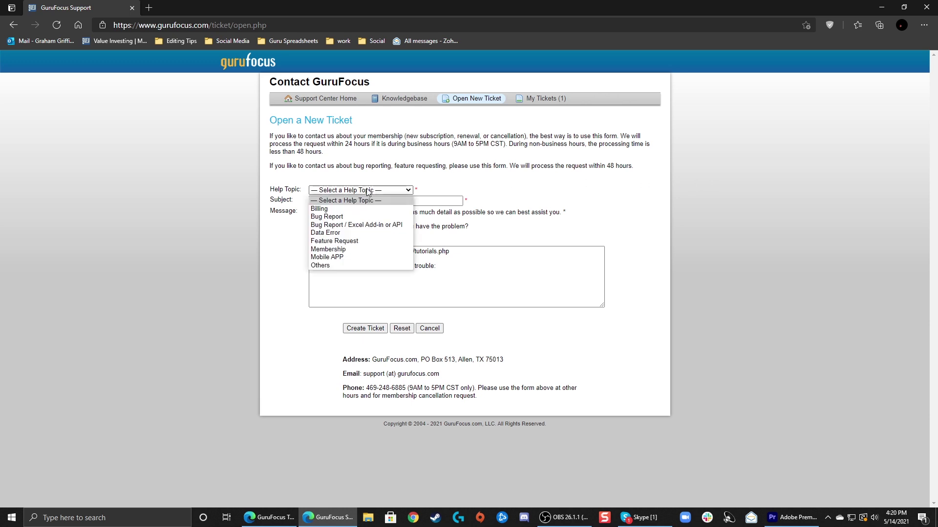
left_click(484, 193)
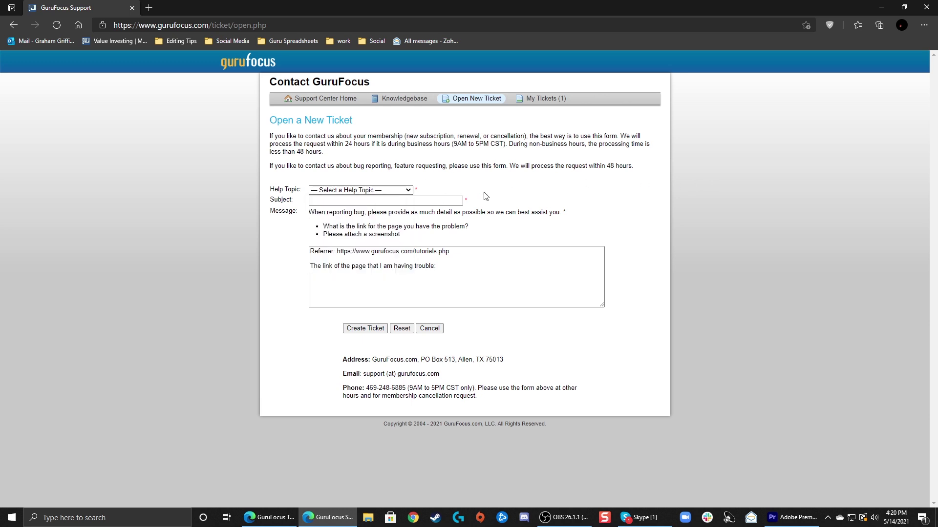
left_click(432, 266)
left_click(239, 64)
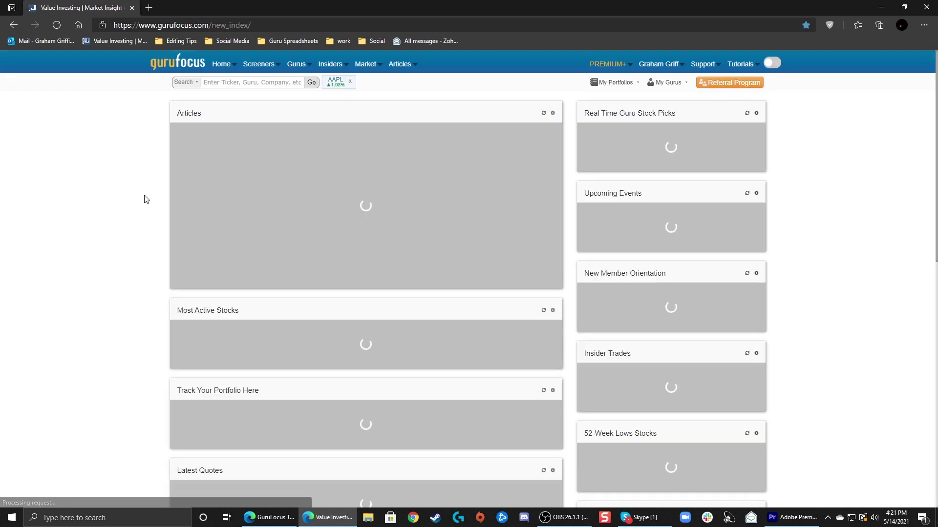